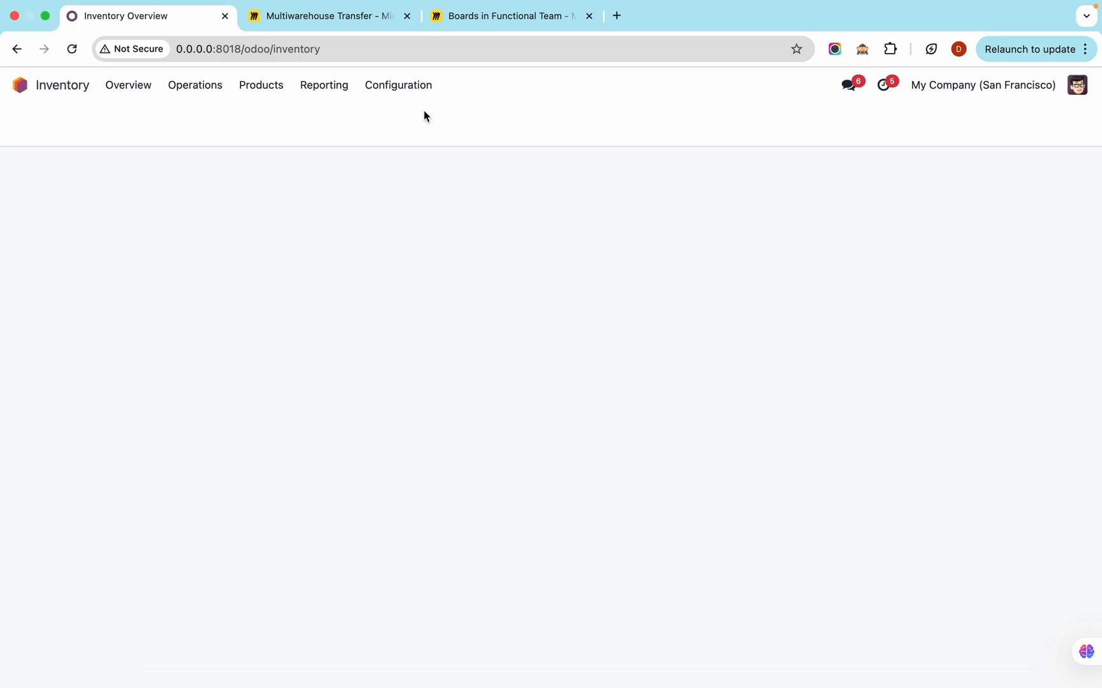
Find the location options in the settings and enable Storage Locations for the warehouse
type("loca")
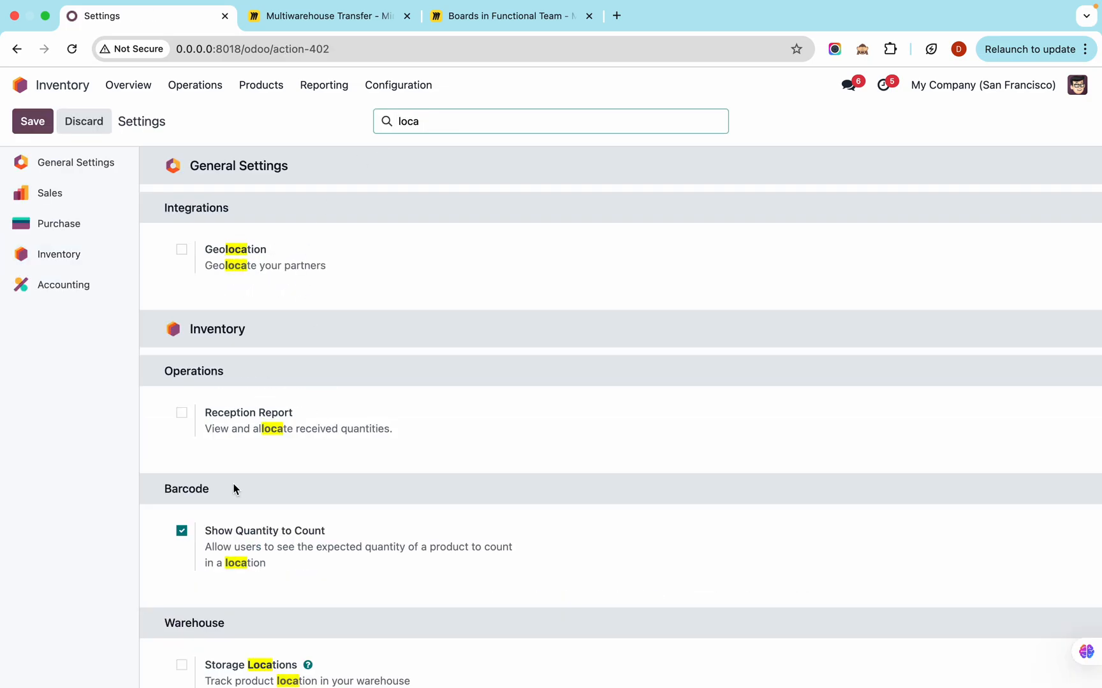
scroll(233, 489, "down", 1)
left_click(181, 612)
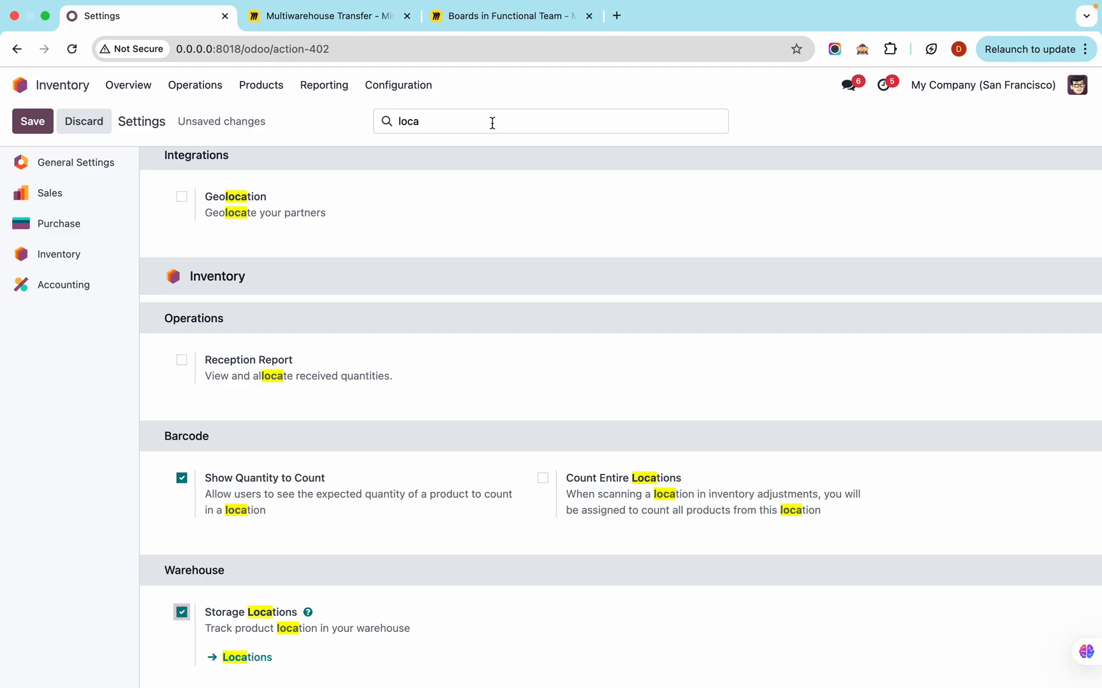
Find the route options in the settings, enable Multi-Step Routes, and save the settings
left_click(492, 123)
key("BackSpace")
key("BackSpace")
key("BackSpace")
key("BackSpace")
type("ro")
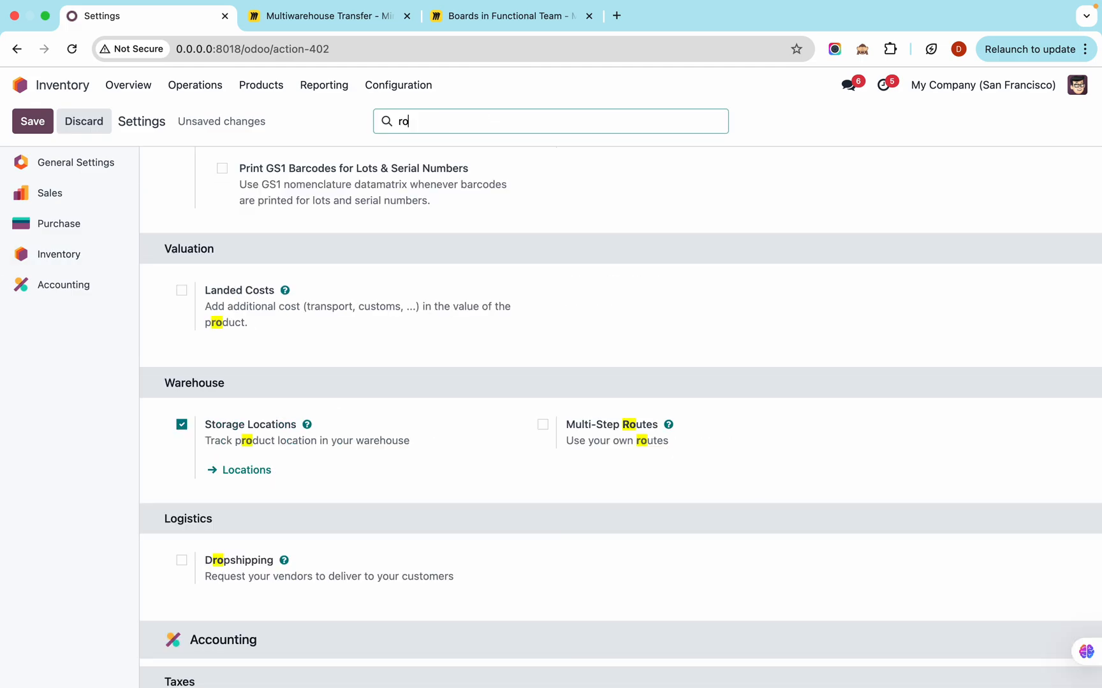
type("ut")
left_click(181, 451)
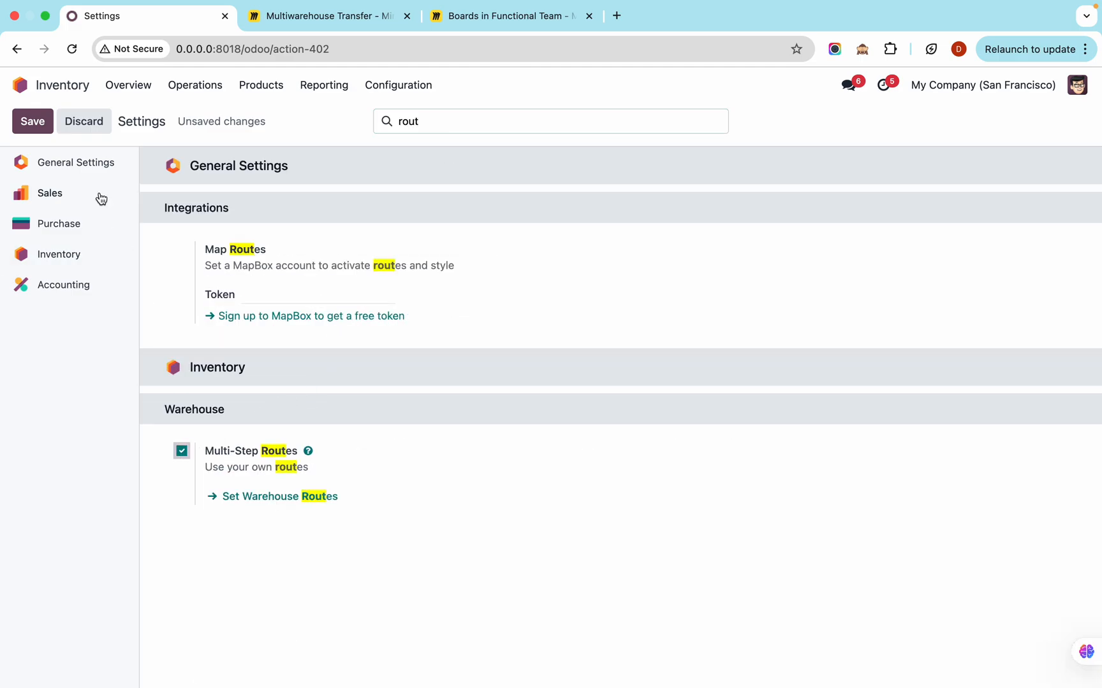
left_click(32, 125)
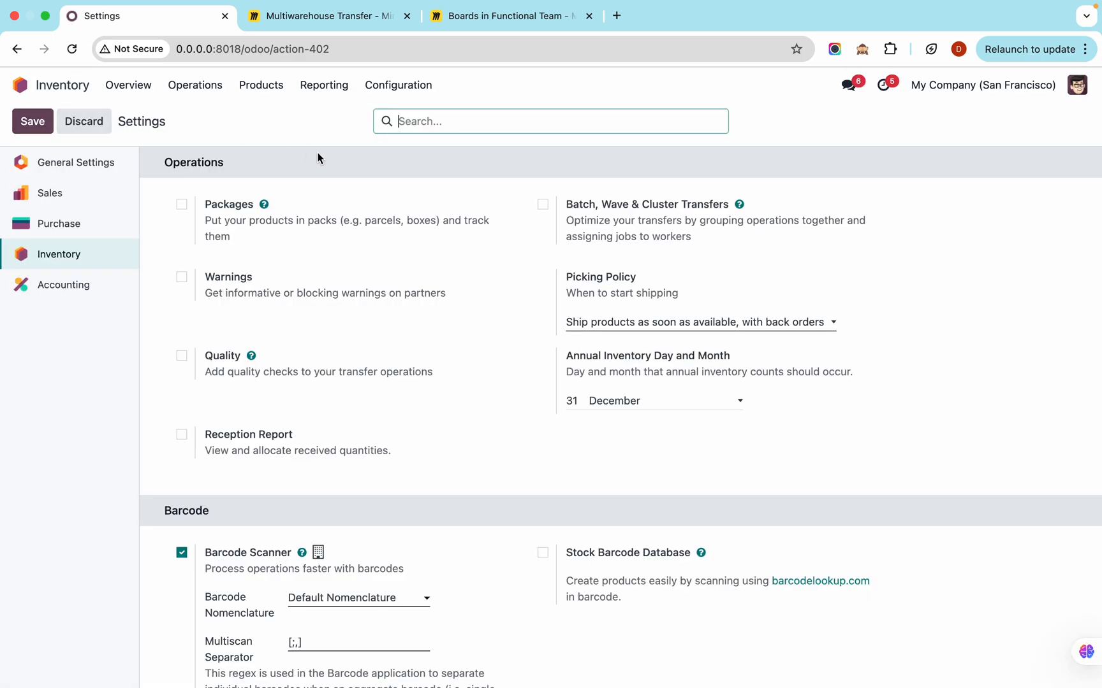
Rename the existing YourCompany warehouse to Warehouse A, set its short name to WHa, and save it
left_click(392, 95)
left_click(414, 160)
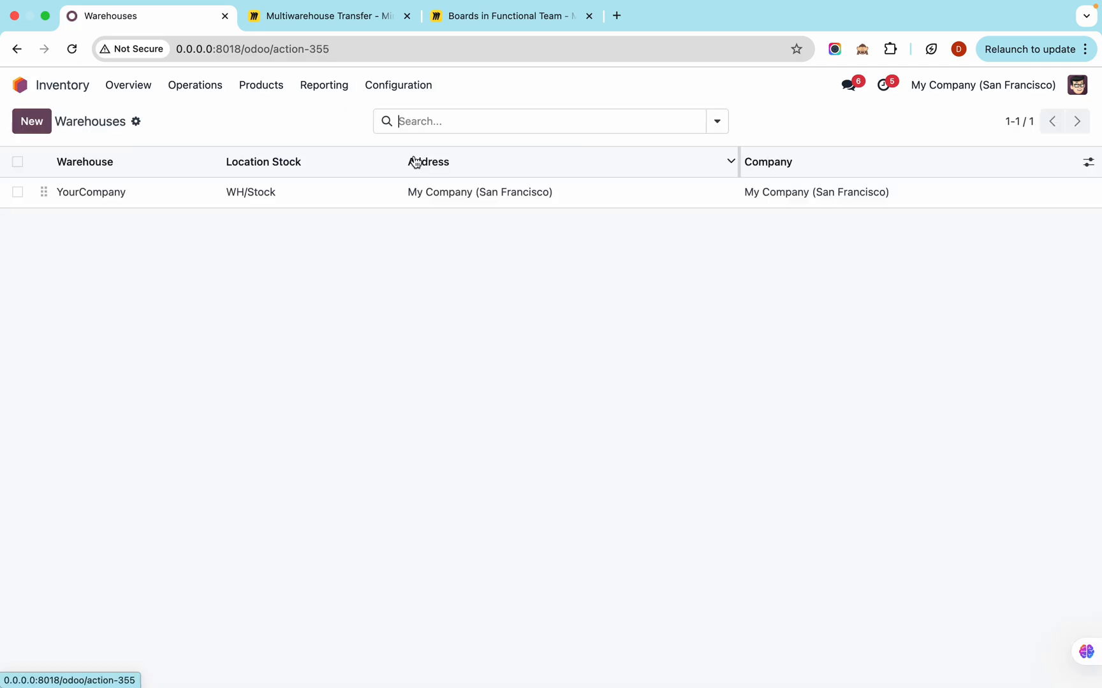
left_click(115, 198)
left_click_drag(229, 206, 22, 204)
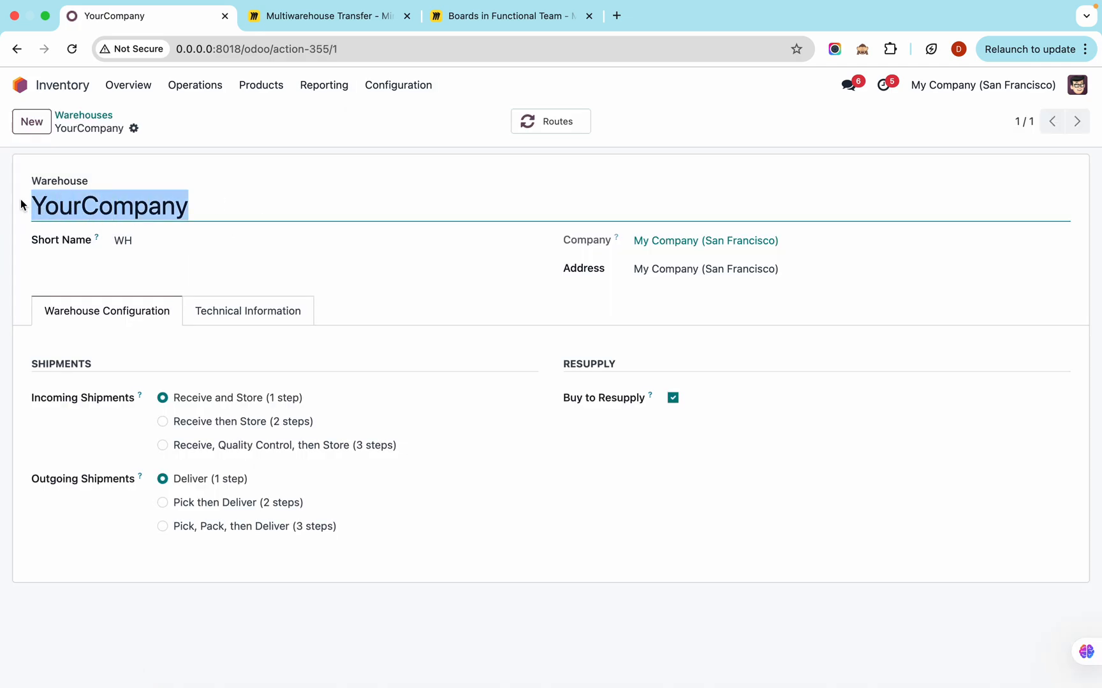
type("War")
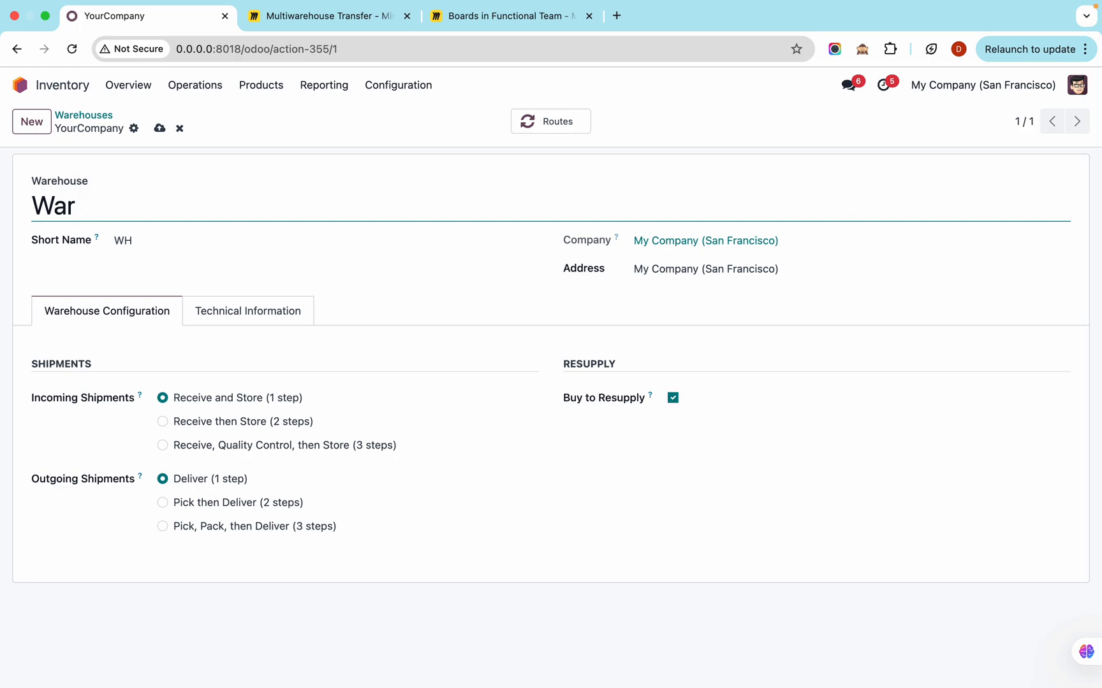
type("wehouse A")
left_click(145, 243)
type("a")
left_click(159, 129)
Create and save a new warehouse named Warehouse B with the short name WHB
left_click(32, 121)
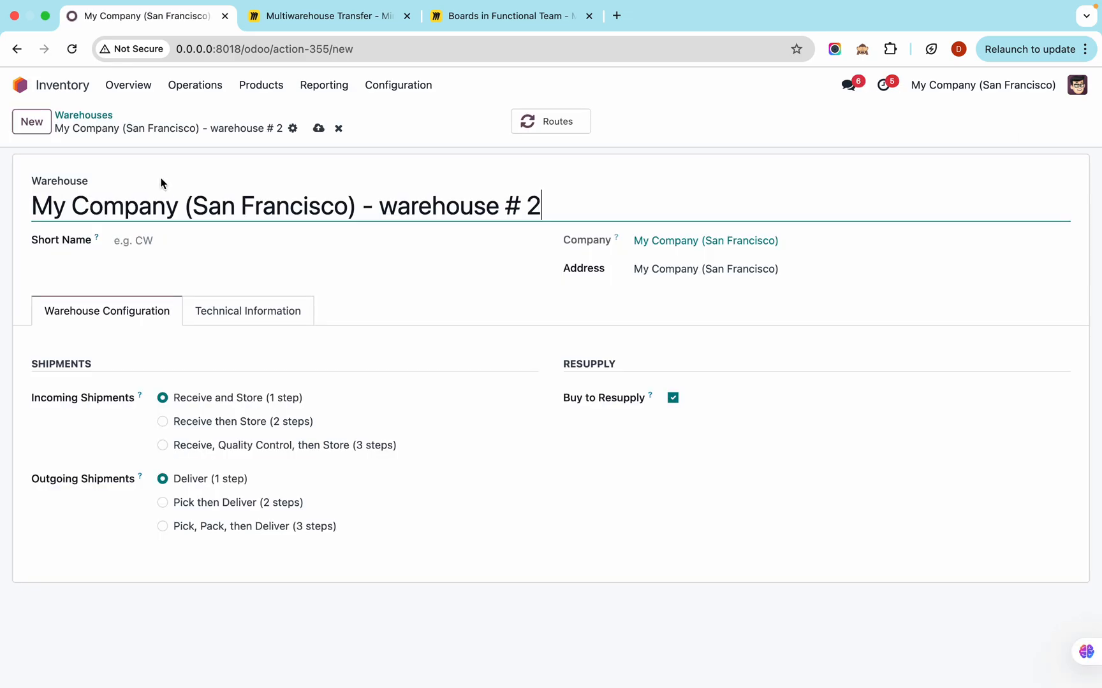
left_click_drag(532, 204, 2, 194)
type("Wa")
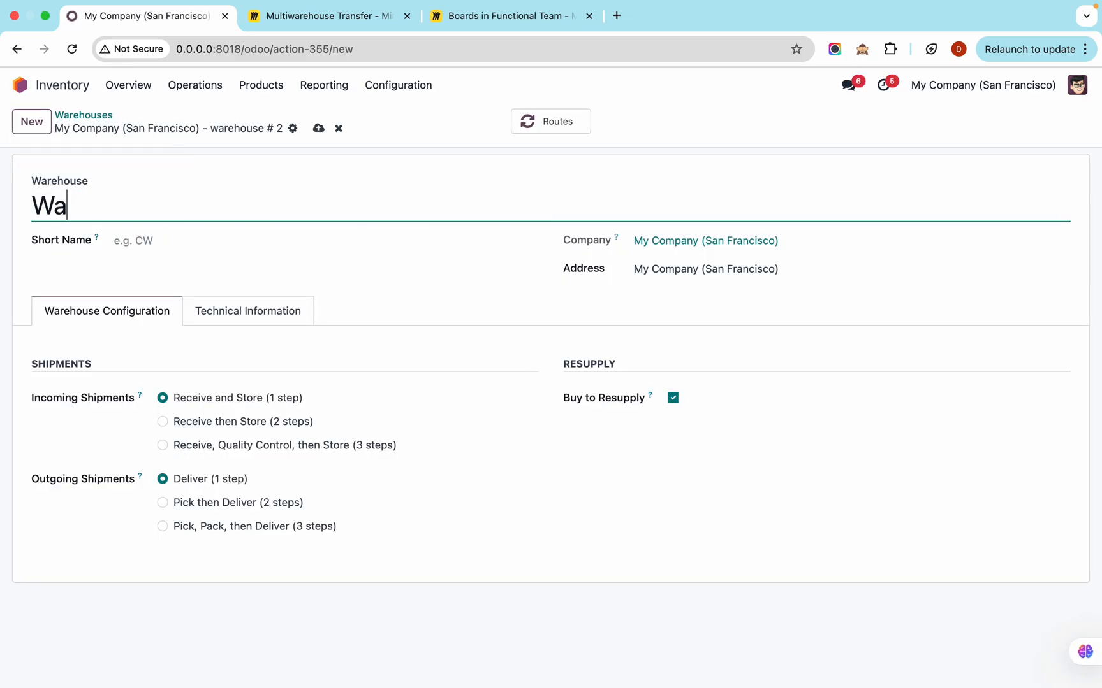
type("rehouse B")
left_click(194, 240)
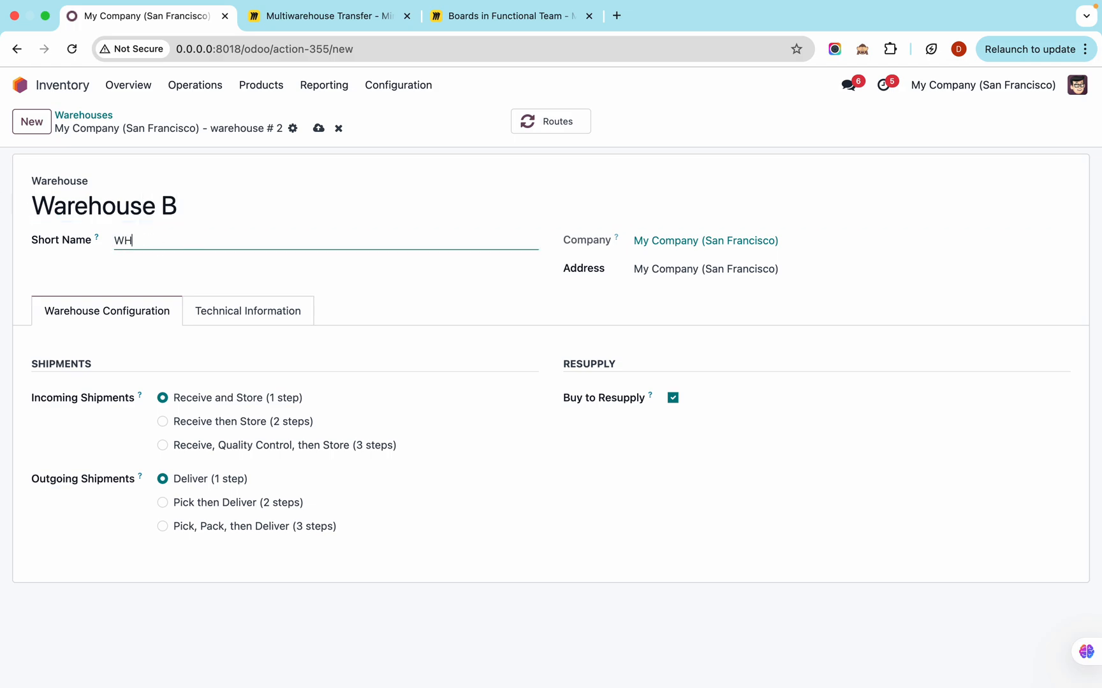
left_click(318, 128)
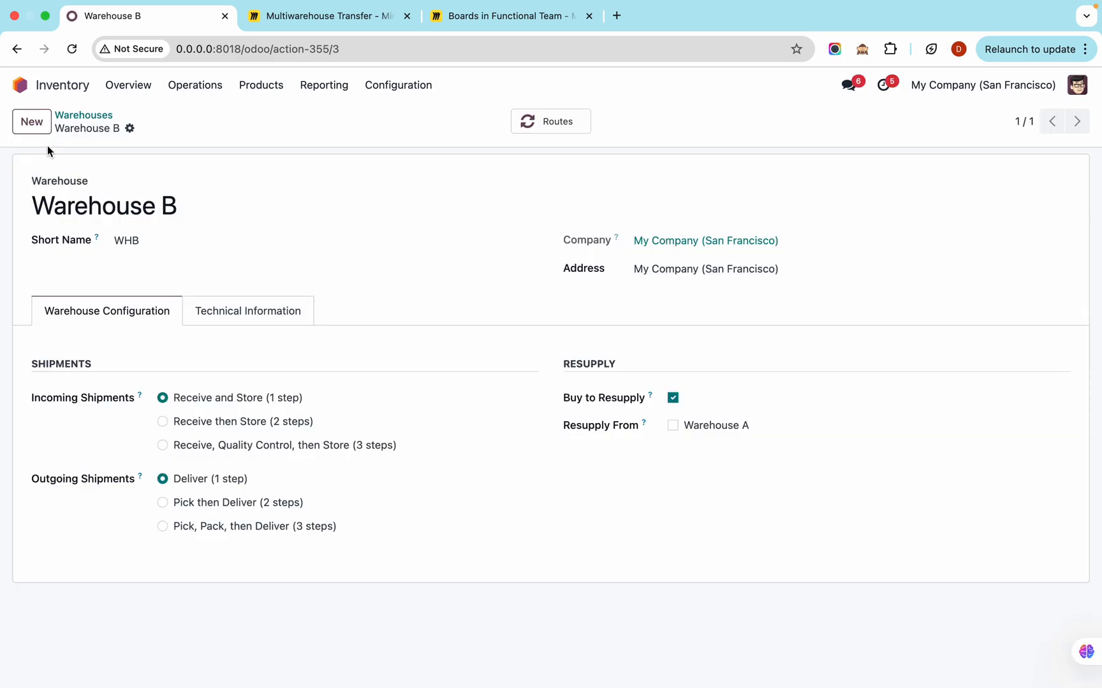
Create and save a new warehouse named Warehouse C with the short name WHC
left_click(32, 122)
left_click_drag(533, 193, 4, 210)
type("Wareho")
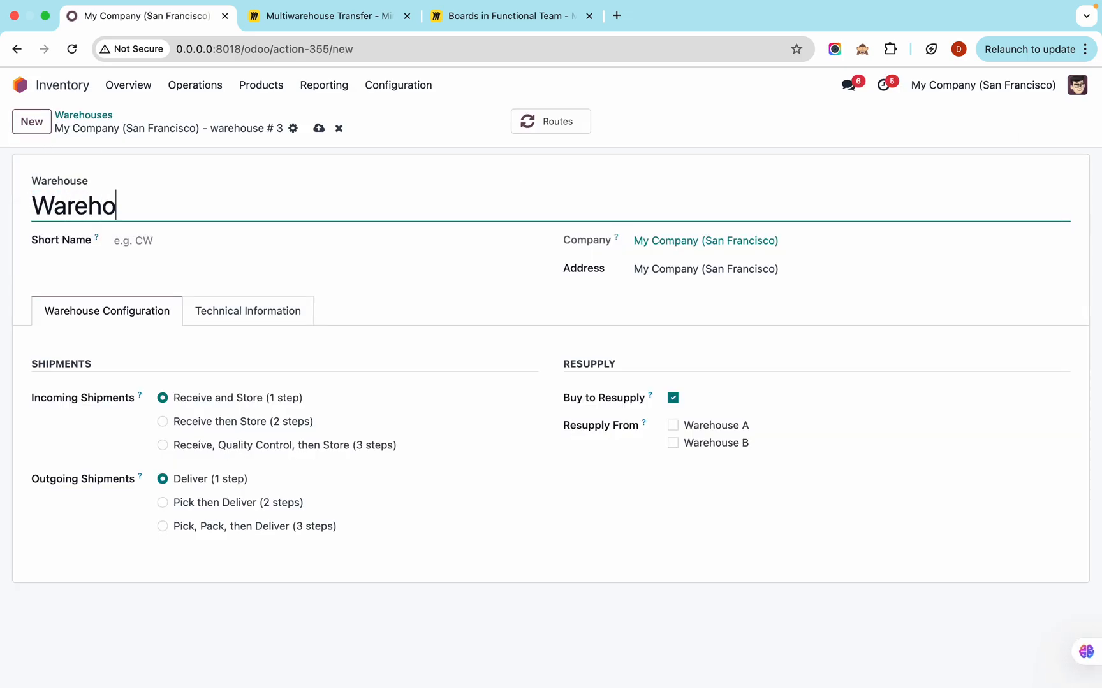
type("use C")
left_click(155, 239)
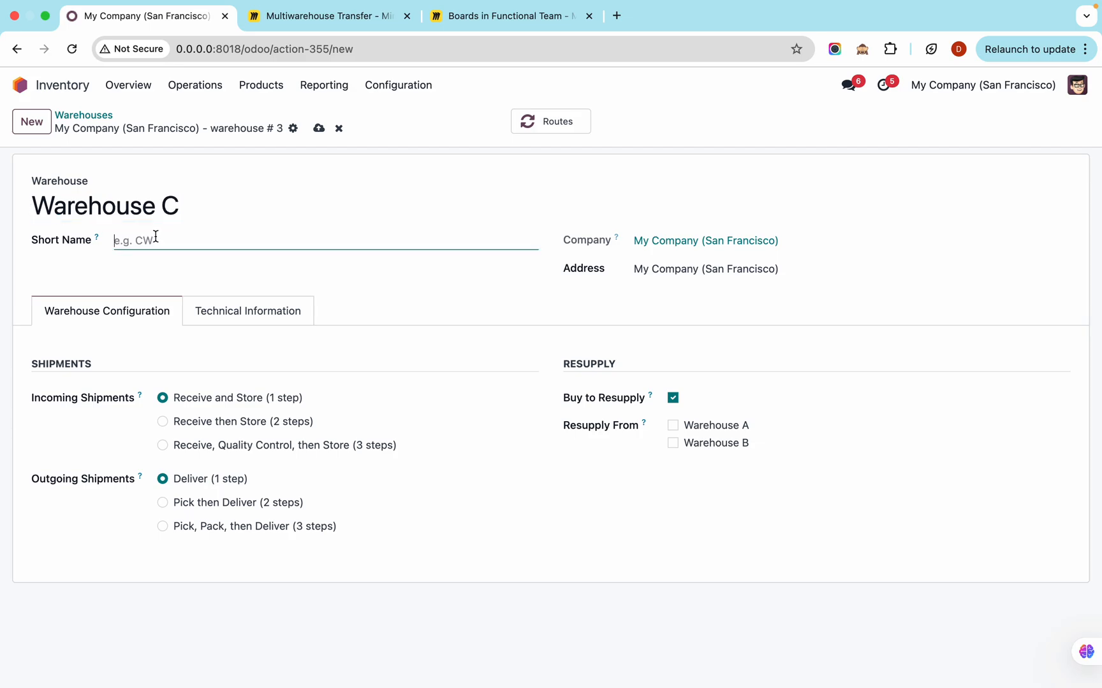
left_click(320, 126)
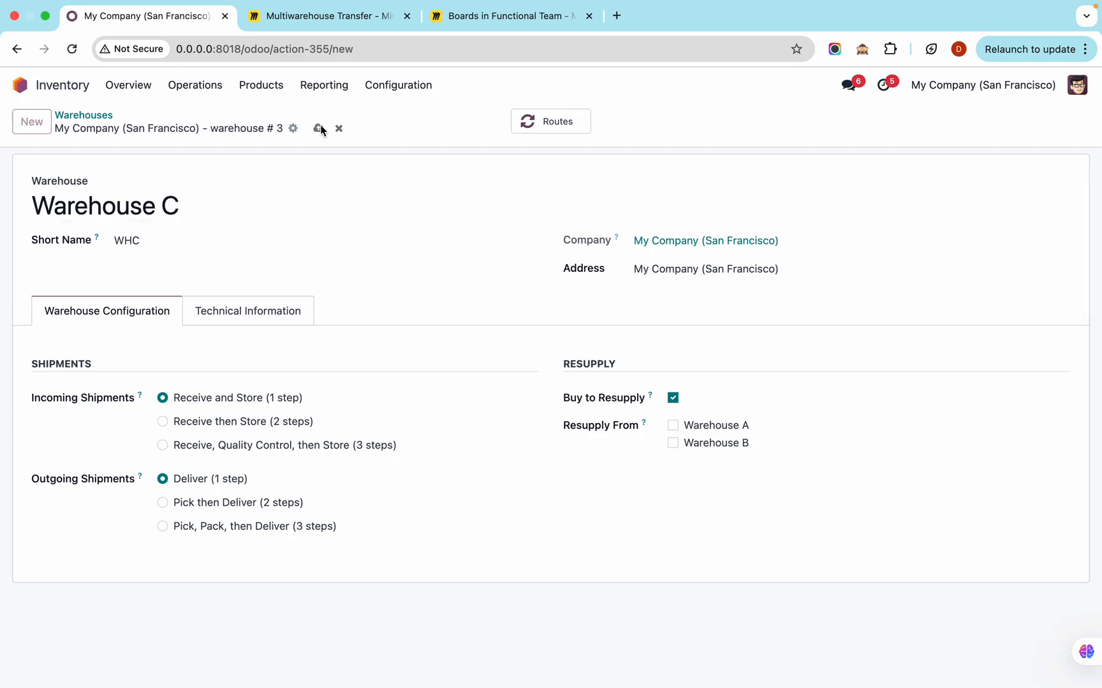
Start a new inventory location named Transit A from the warehouse locations list
left_click(388, 89)
left_click(423, 205)
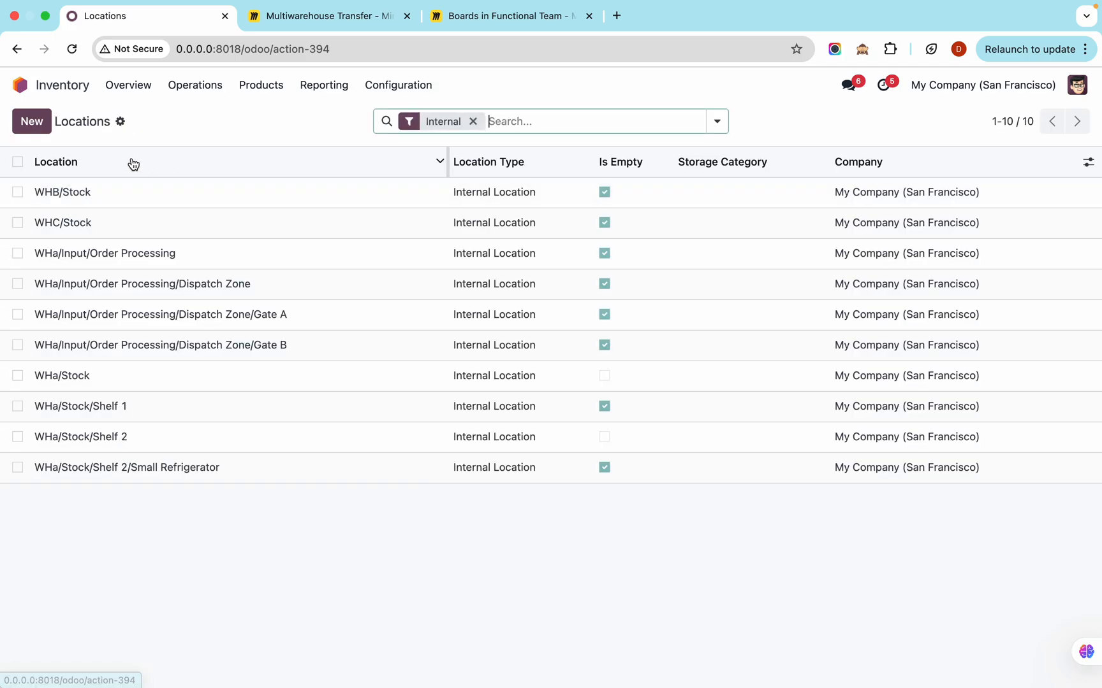
left_click(32, 121)
type("Transit")
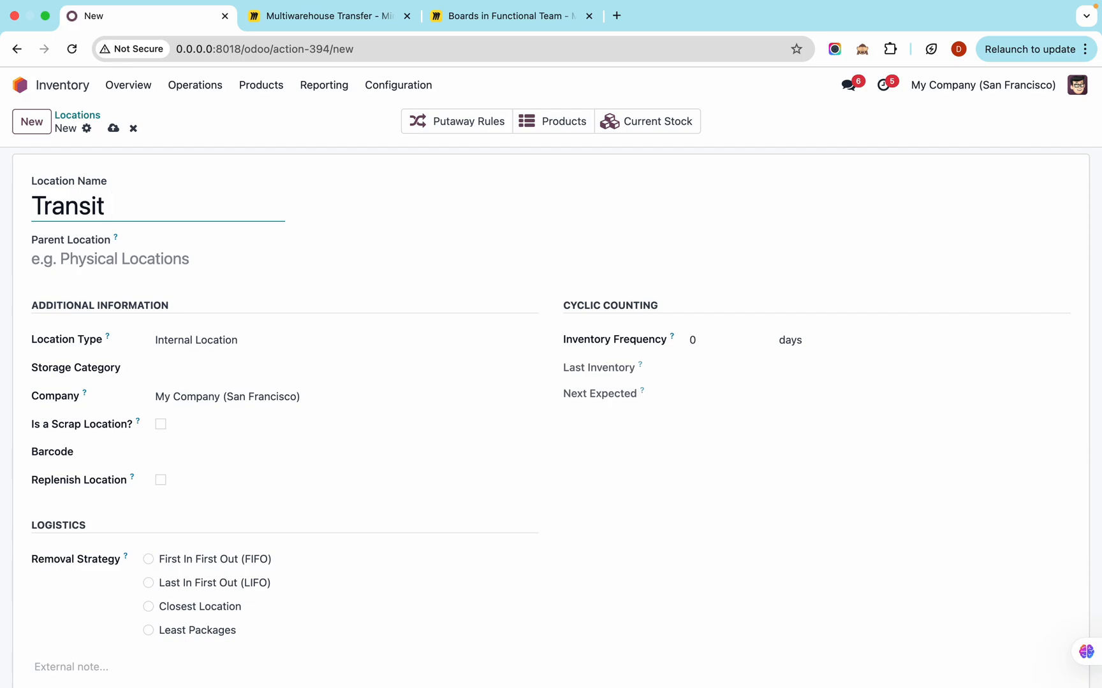
Set the parent location of Transit A to WHa/Stock
left_click(164, 263)
type("WHC")
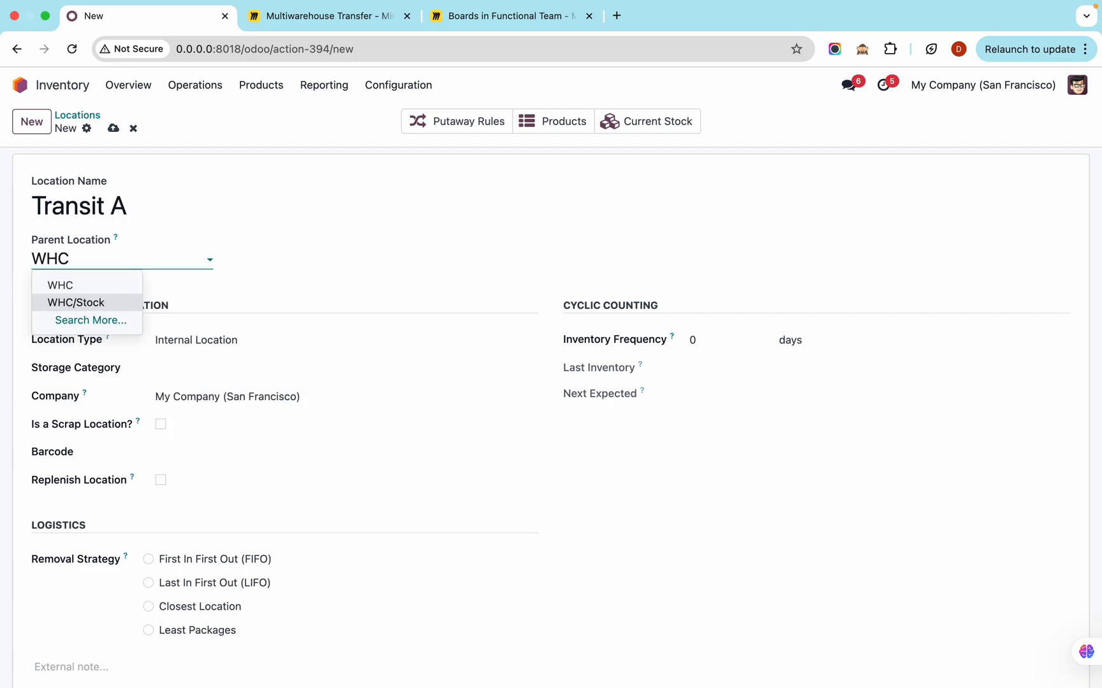
key("BackSpace")
type("A")
key("Down")
key("Down")
key("Down")
key("Down")
key("Down")
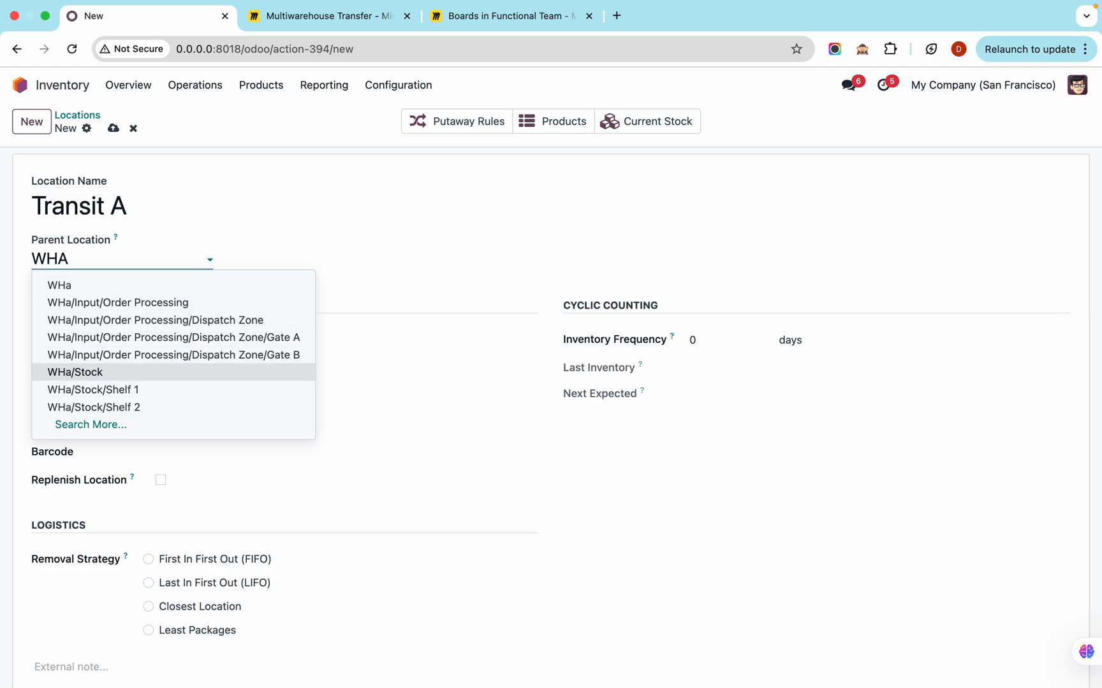
key("Return")
Set Transit A's location type to Transit Location and save the record
left_click(235, 335)
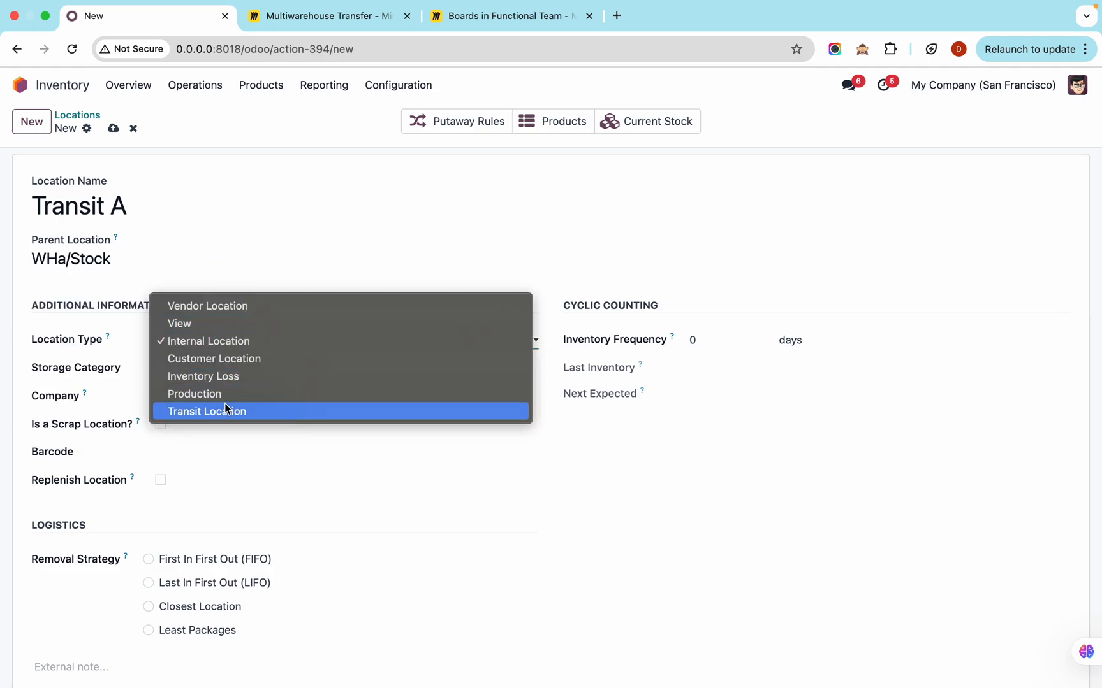
left_click(207, 412)
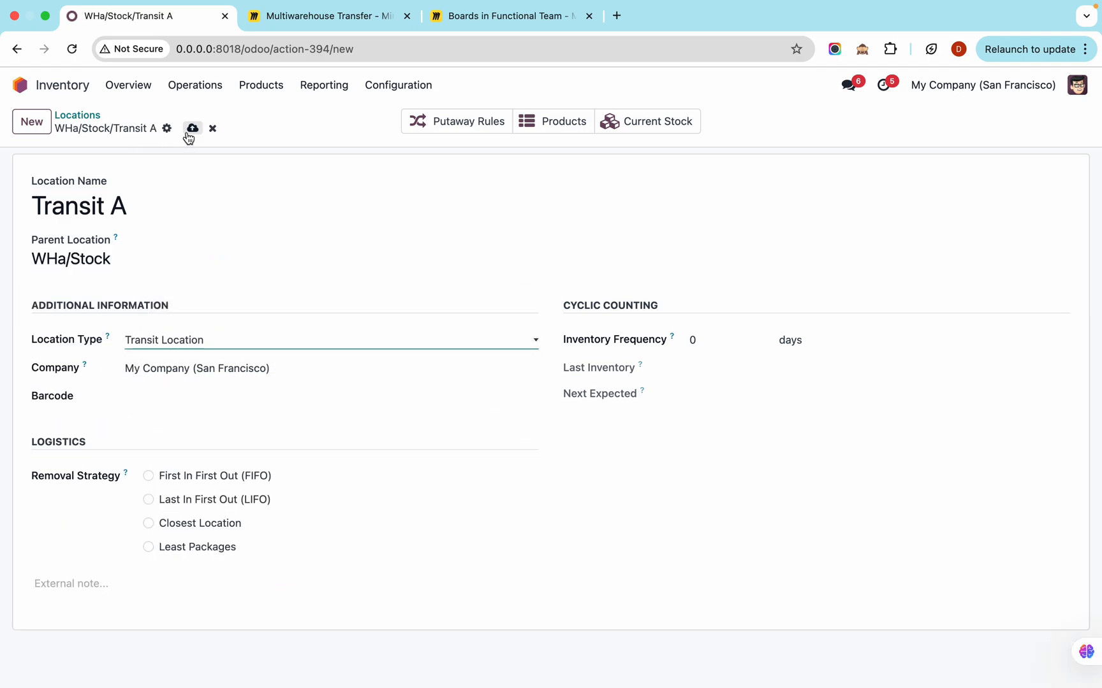
left_click(192, 128)
Create and save a location named Transit B under parent WHB/Stock with the type Transit Location
left_click(34, 122)
type("Tr")
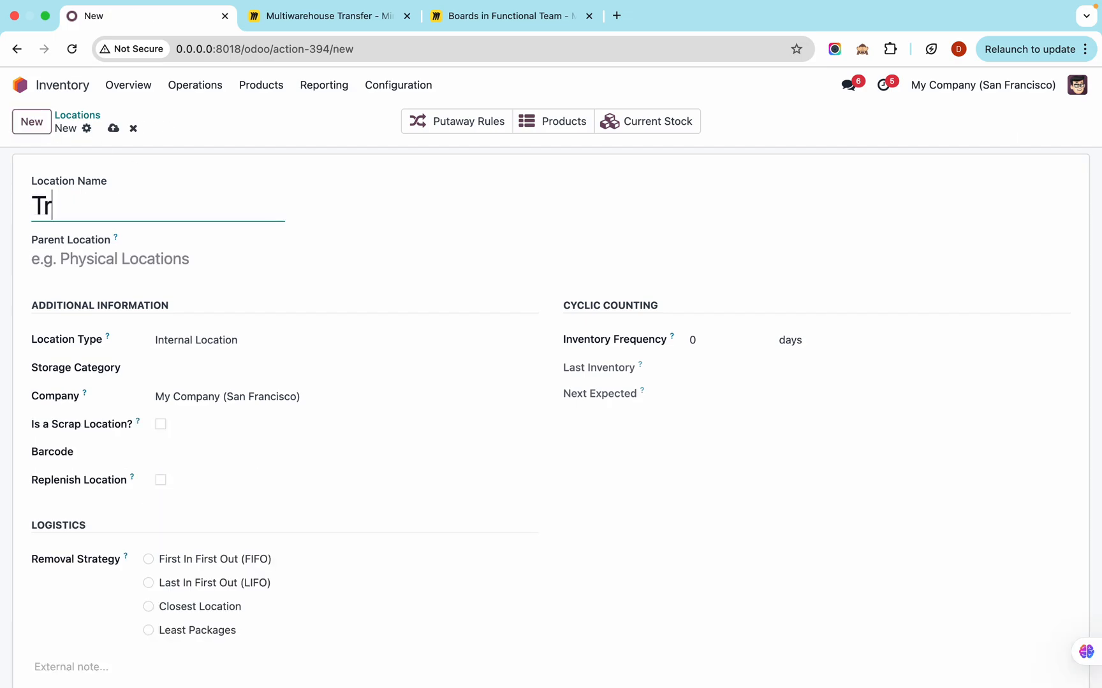
type("ansit B")
left_click(168, 257)
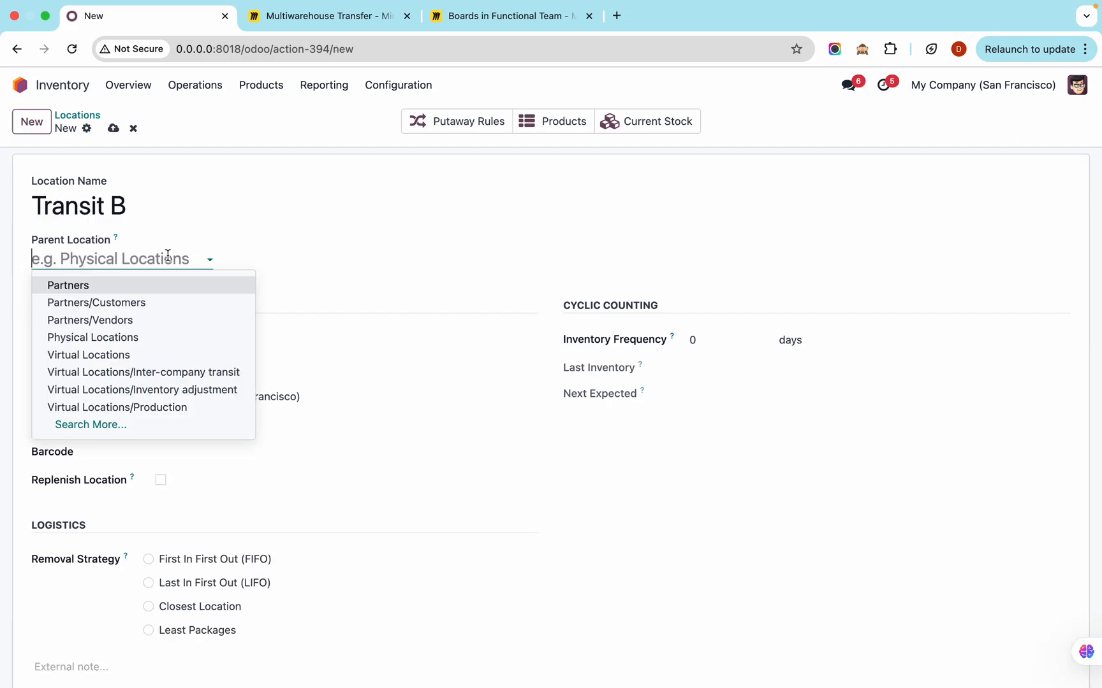
type("WH")
key("Down")
key("Down")
key("Up")
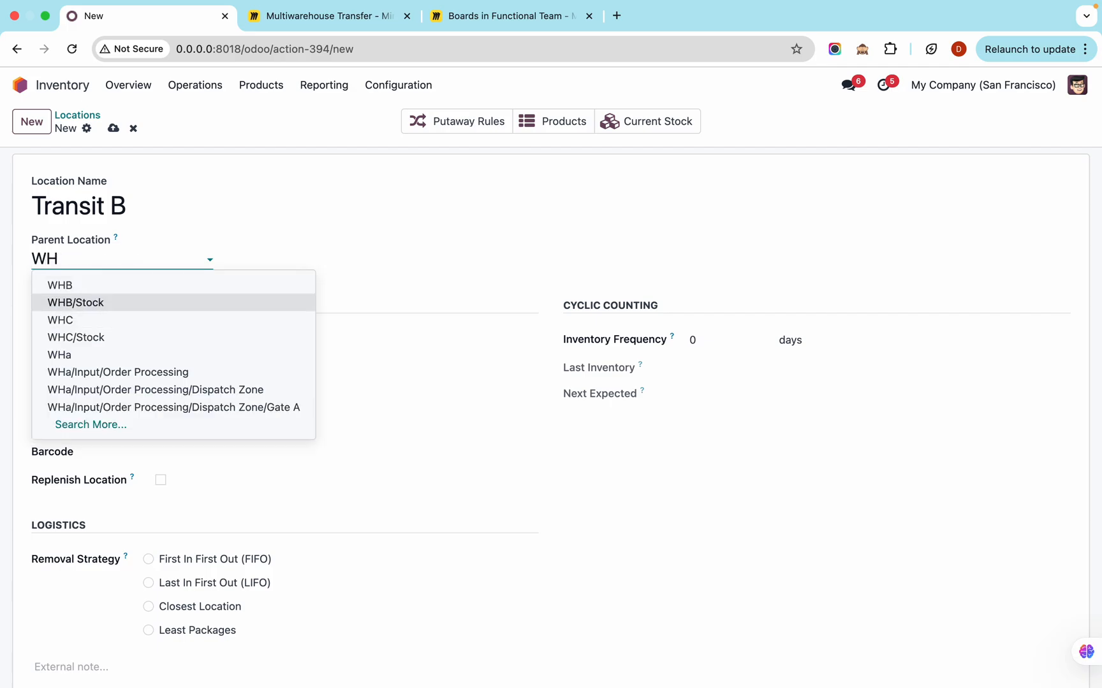
key("Return")
left_click(234, 344)
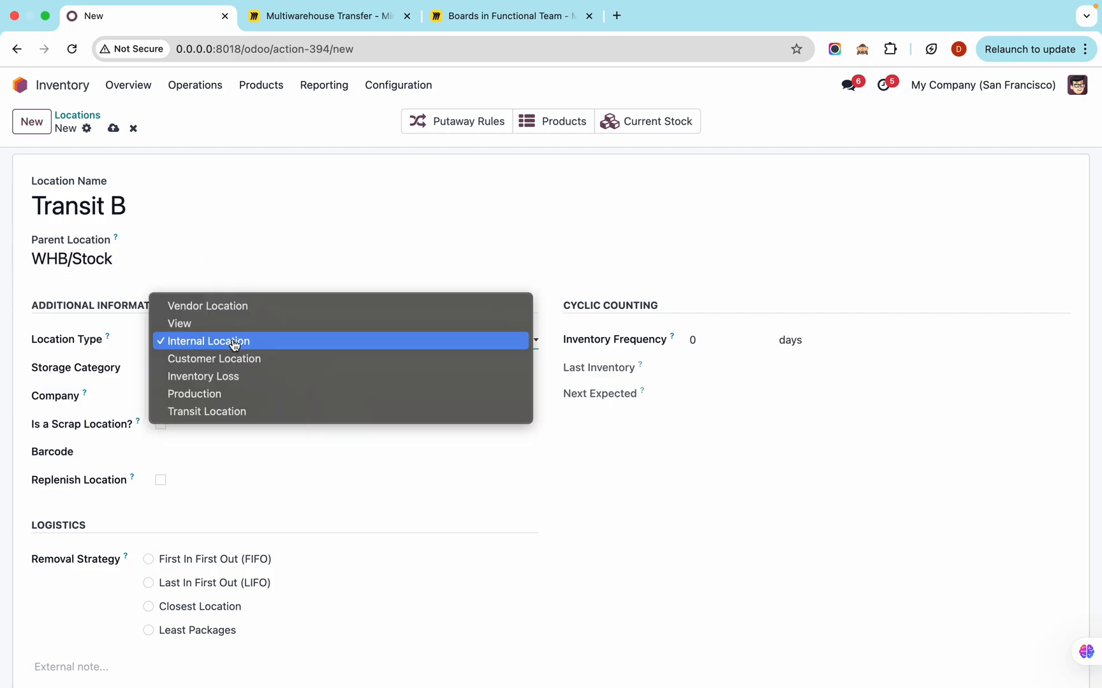
left_click(227, 411)
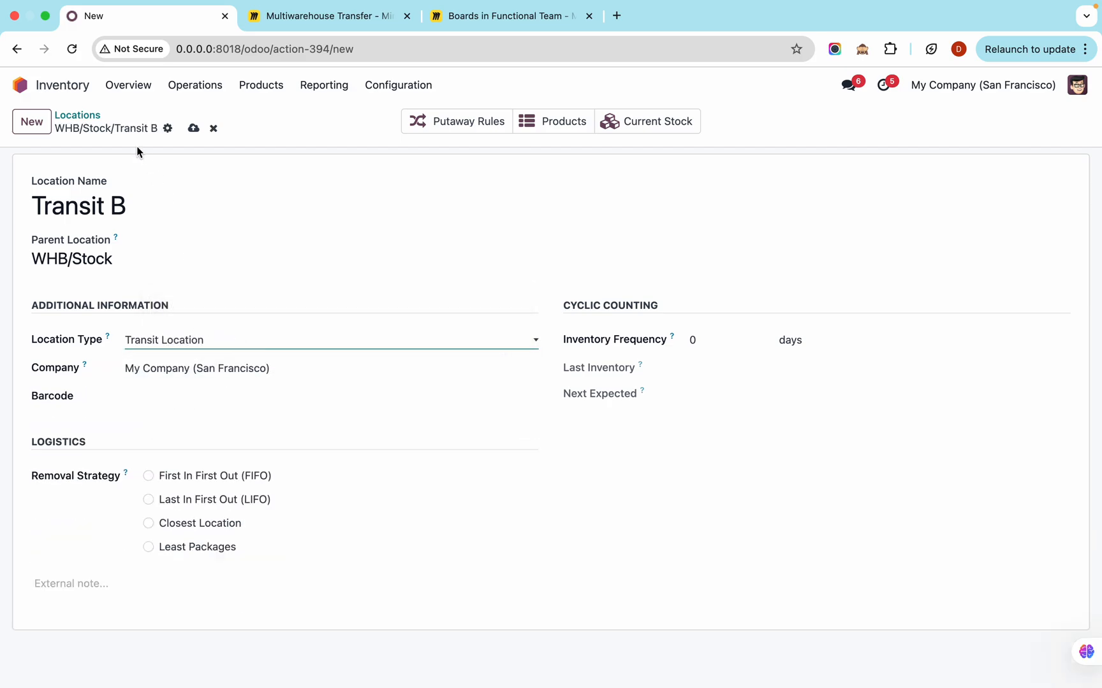
left_click(193, 128)
Create and save a location named Transit C under parent WHC/Stock with the type Transit Location
left_click(25, 125)
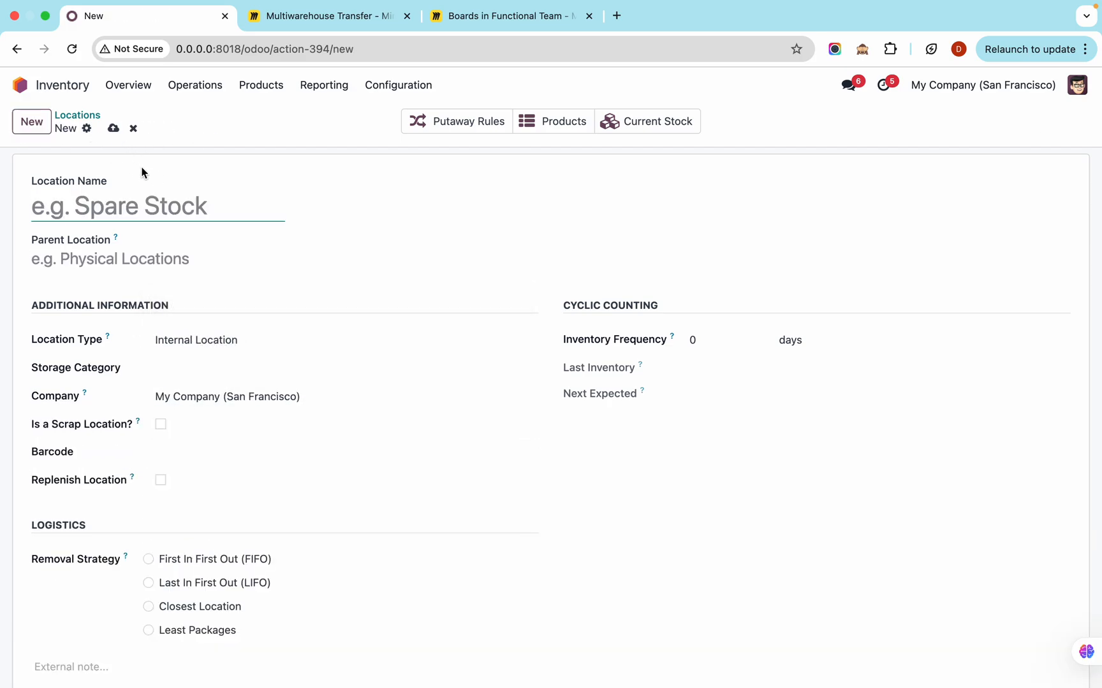
type("Transit C")
left_click(147, 257)
type("WHC")
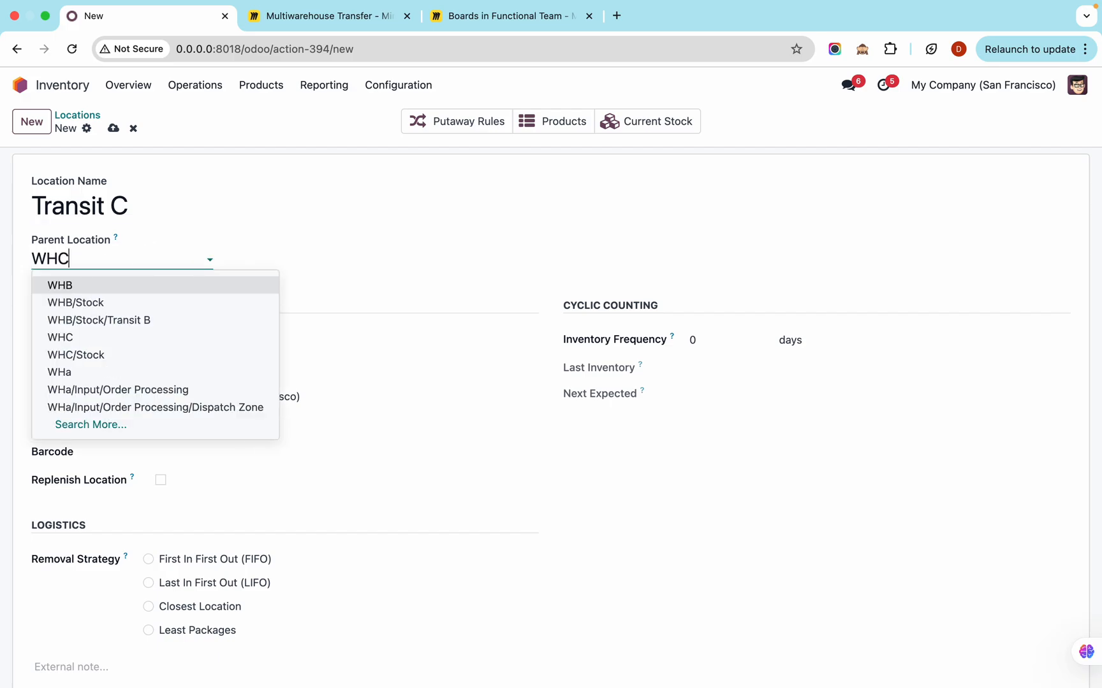
key("Down")
key("Return")
left_click(216, 341)
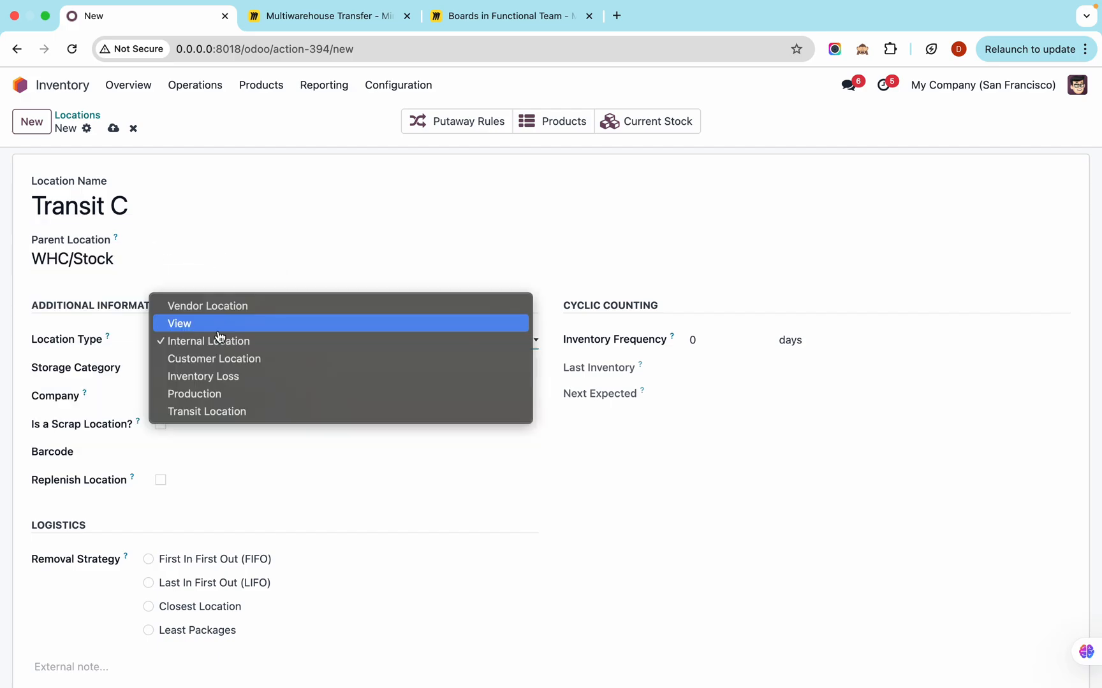
left_click(206, 411)
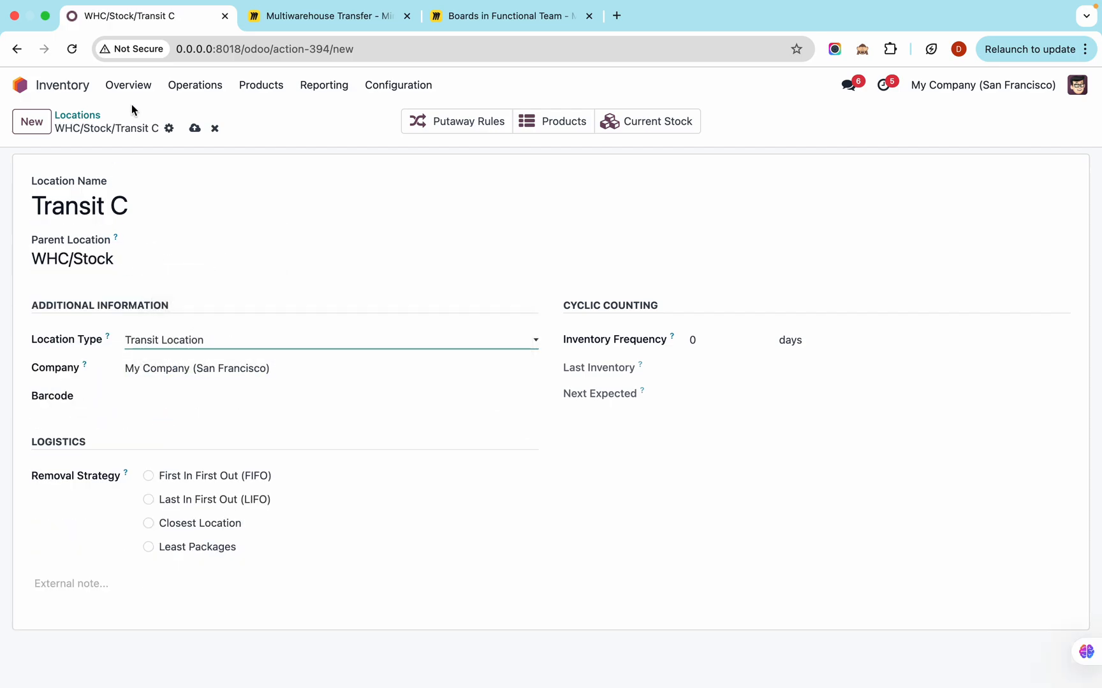
left_click(195, 130)
In the Contacts app, start a new company contact named Warehouse A
left_click(24, 89)
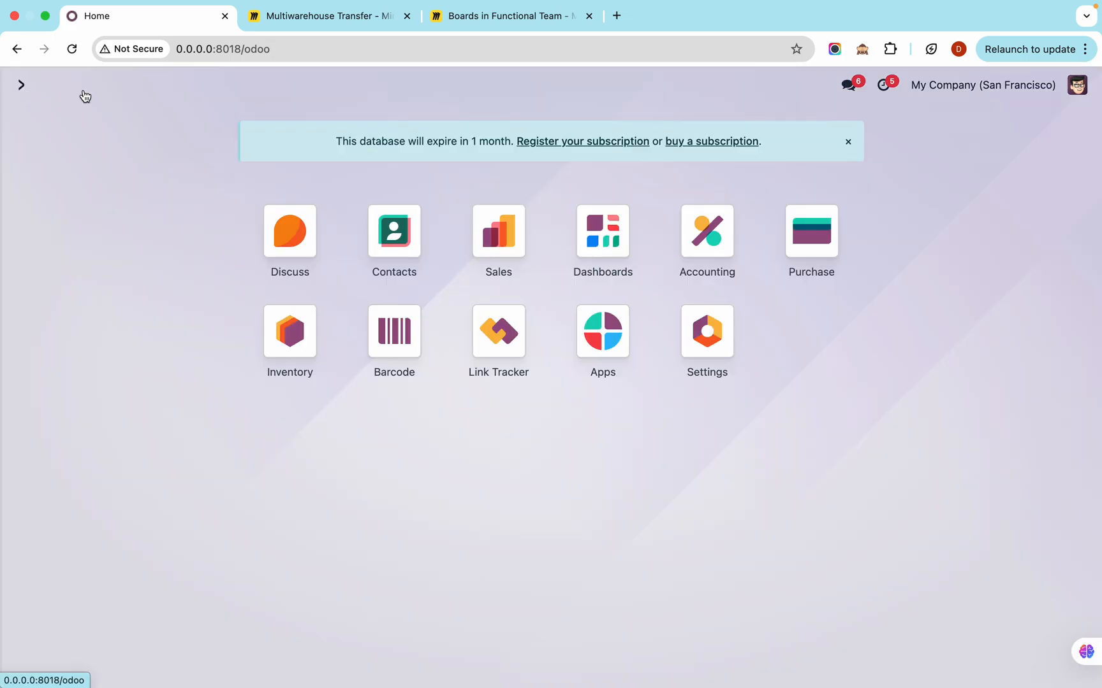
left_click(388, 264)
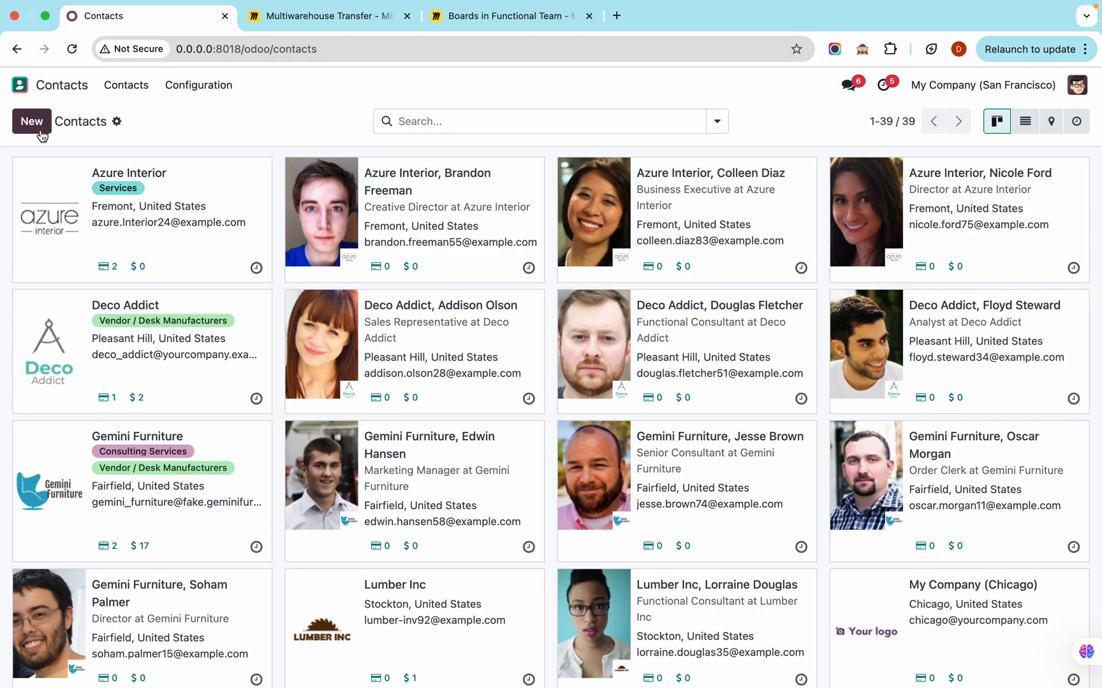
left_click(32, 122)
type("Ware")
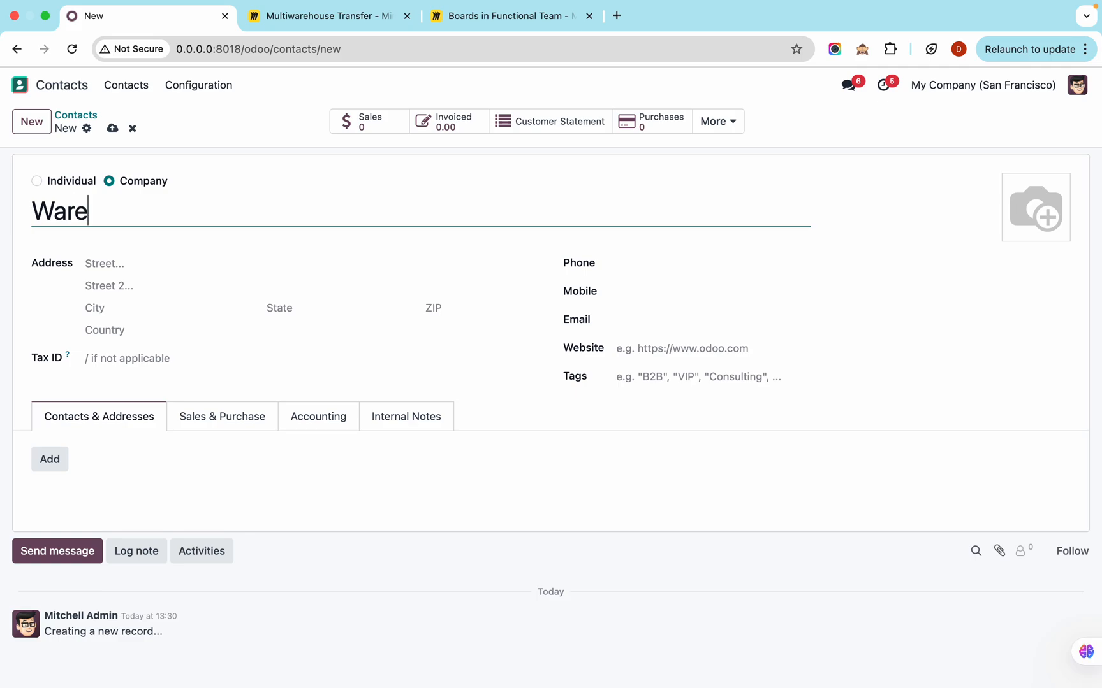
type("house A")
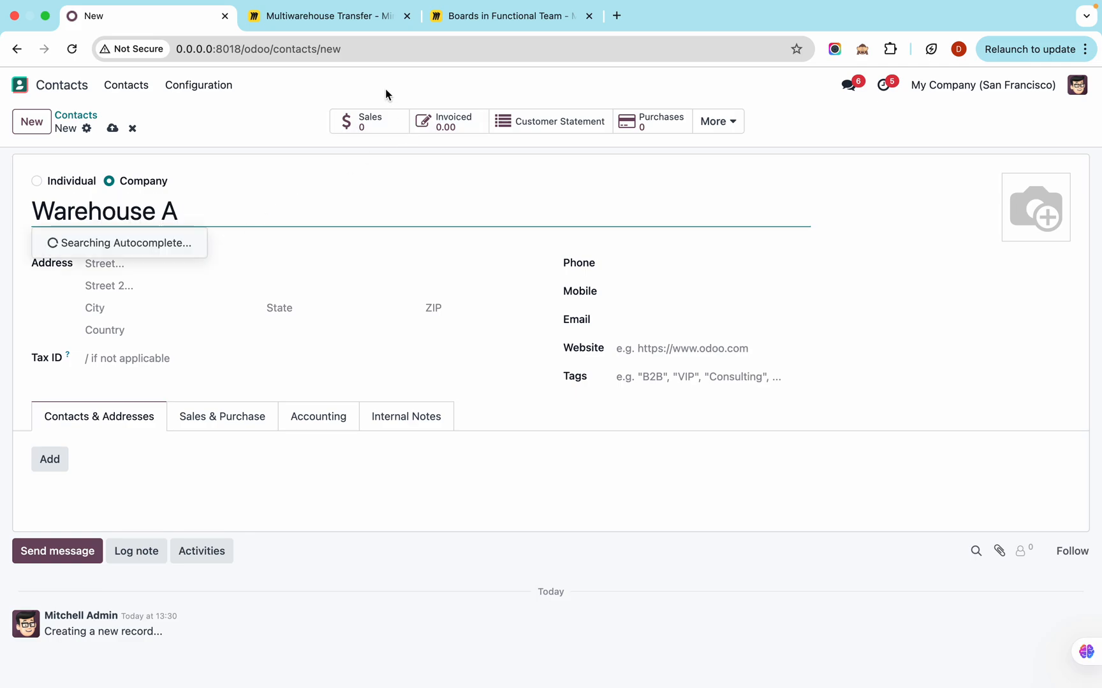
left_click(376, 74)
Set the Warehouse A contact's customer location to WHa/Stock/Transit A and save the contact
left_click(220, 415)
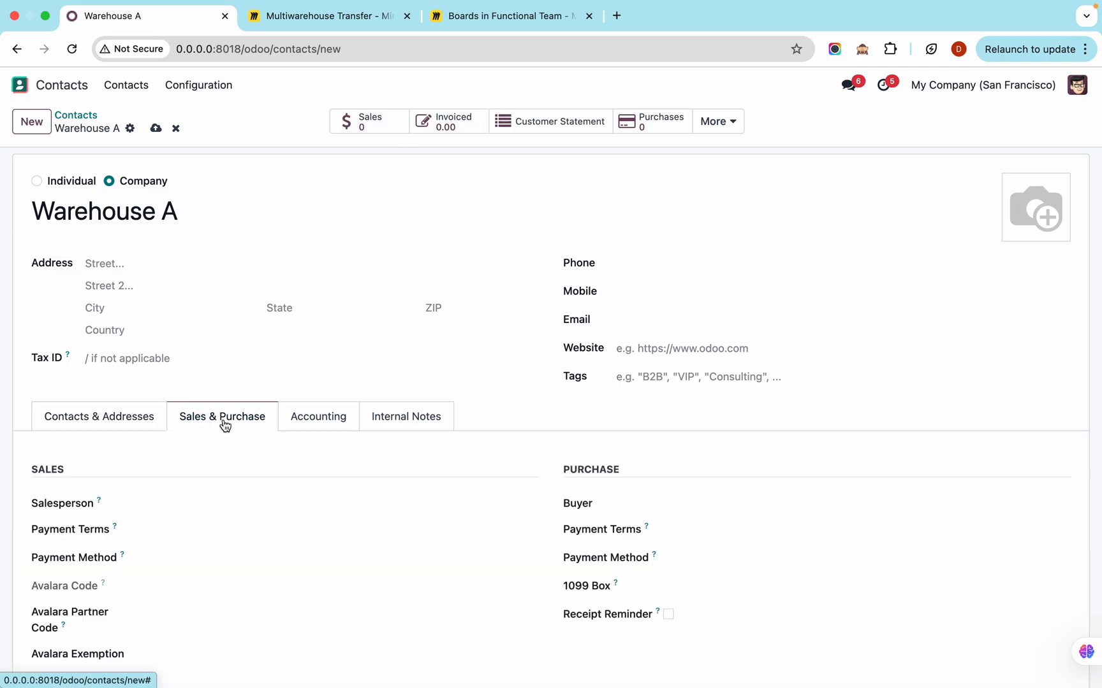
scroll(224, 426, "down", 10)
left_click(285, 528)
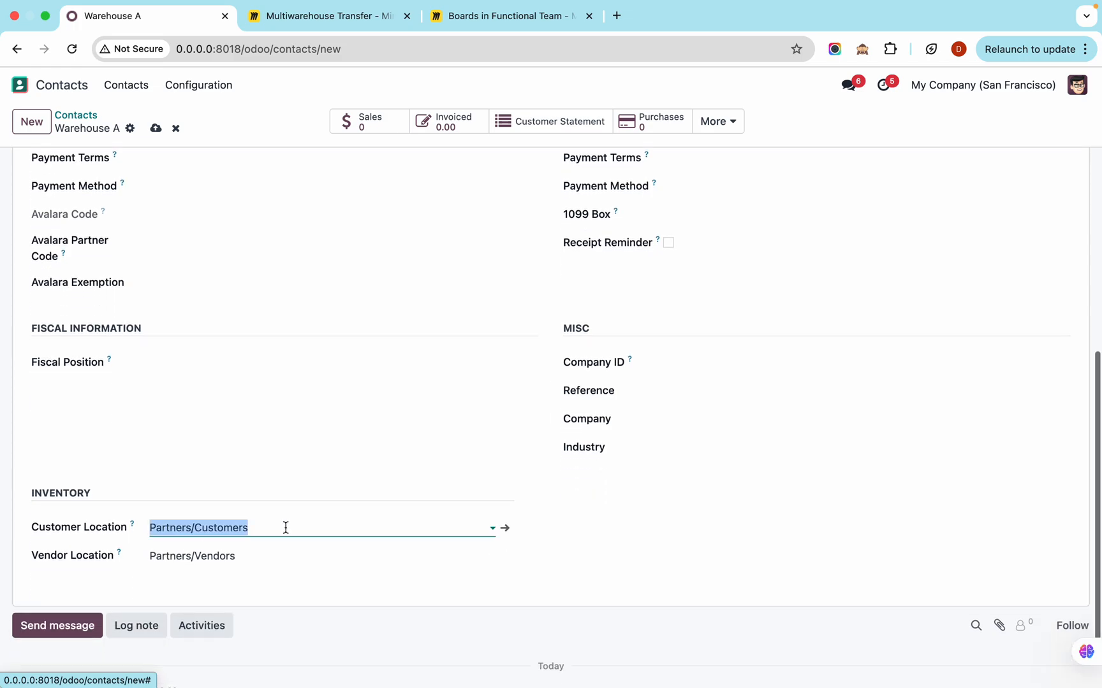
type("Tran")
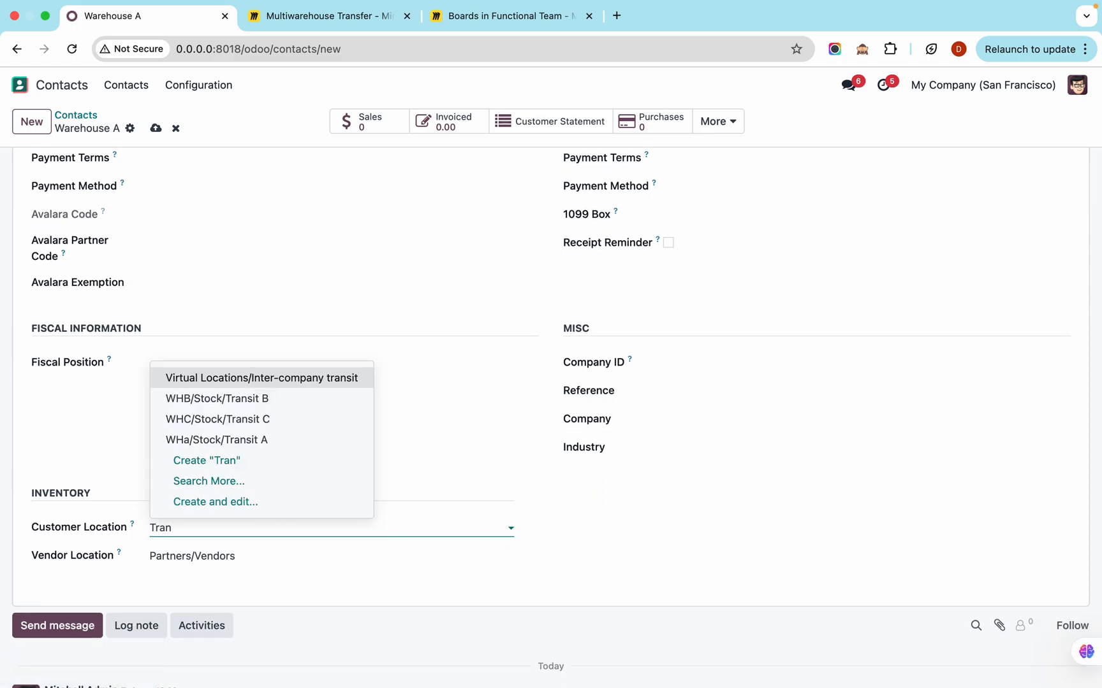
left_click(285, 439)
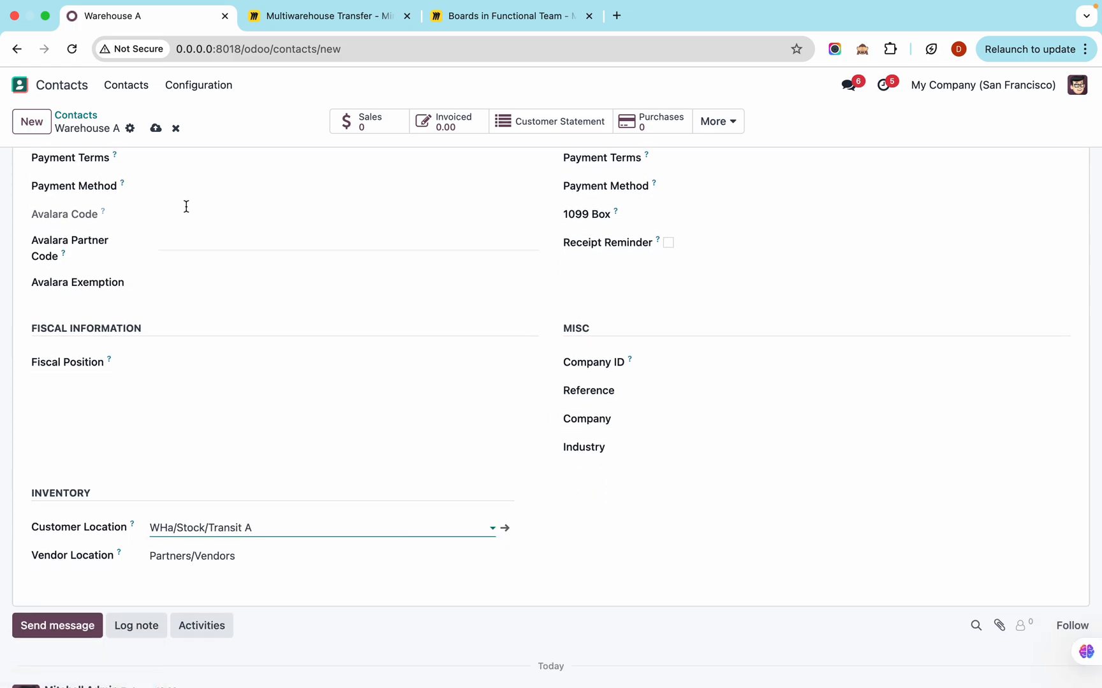
left_click(156, 128)
scroll(124, 288, "up", 6)
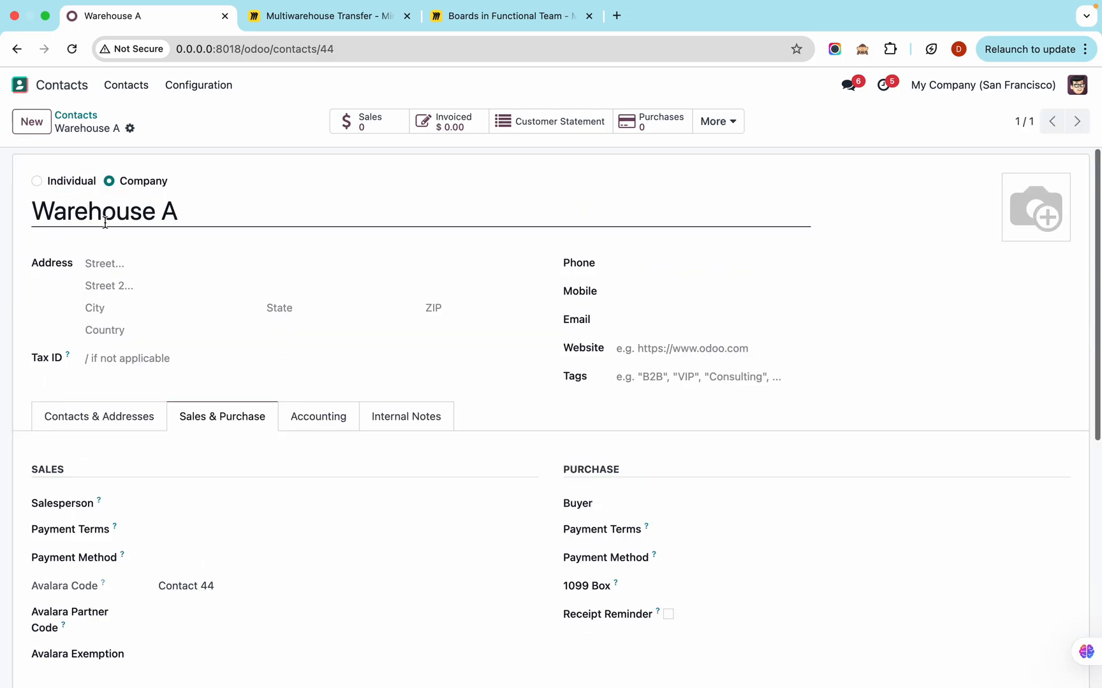
Create and save a company contact named Warehouse B with WHB/Stock/Transit B as its customer location
left_click(32, 122)
type("Warehouse B")
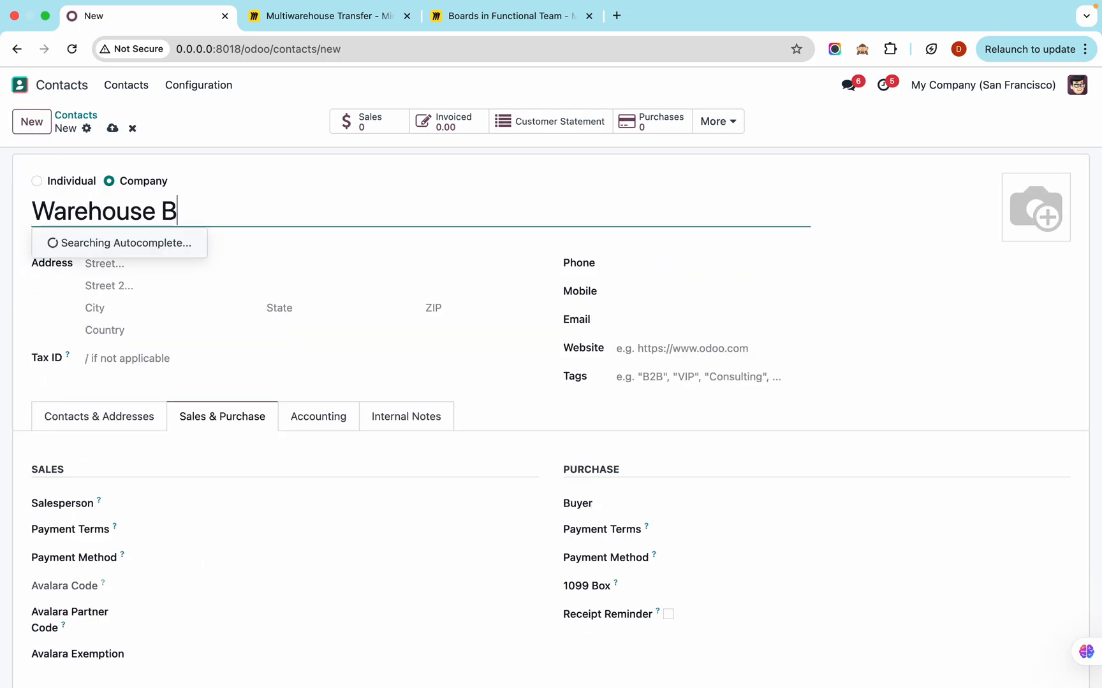
scroll(227, 416, "down", 10)
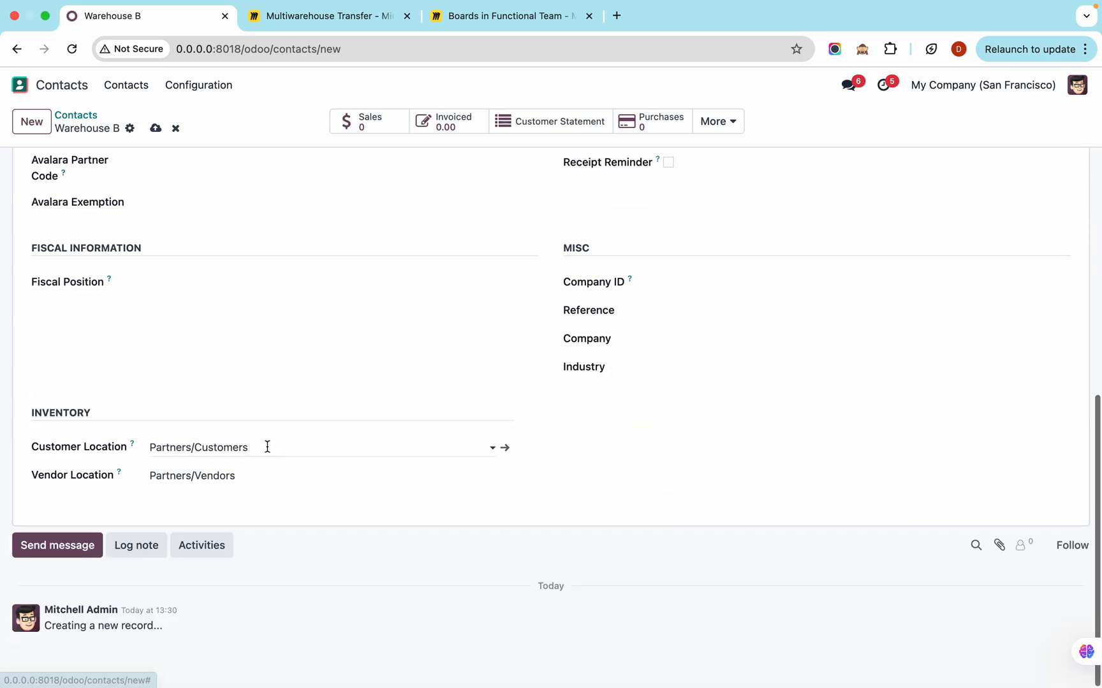
left_click(271, 453)
key("BackSpace")
type("Tran")
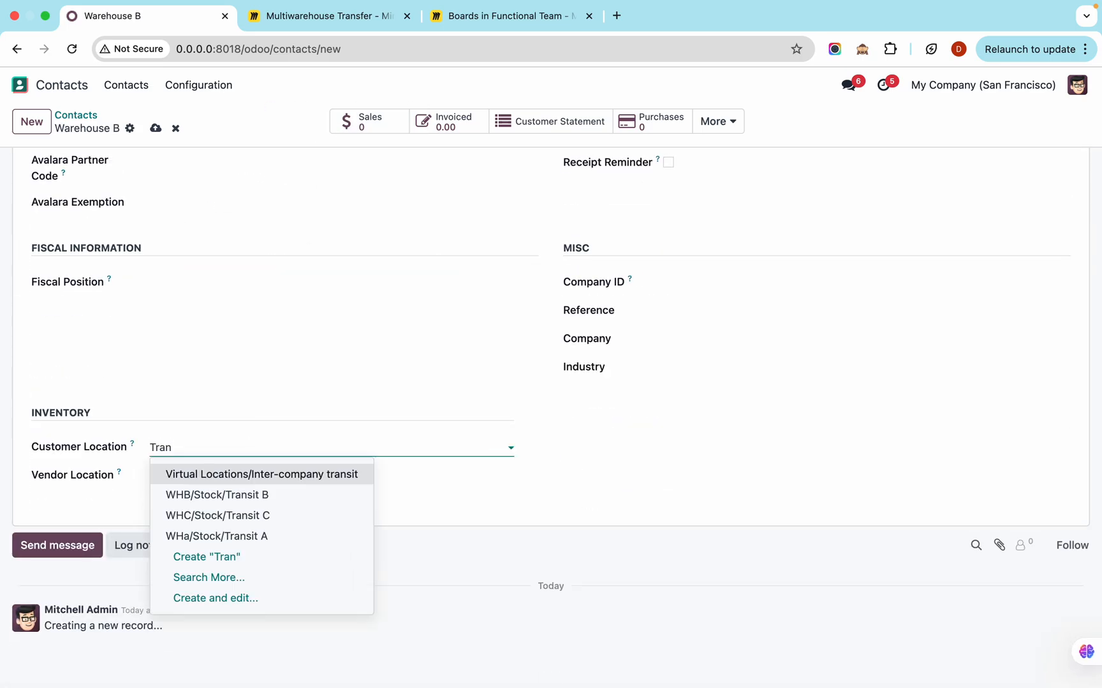
key("Up")
key("Return")
left_click(157, 129)
Create and save a company contact named Warehouse C with WHC/Stock/Transit C as its customer location
left_click(31, 121)
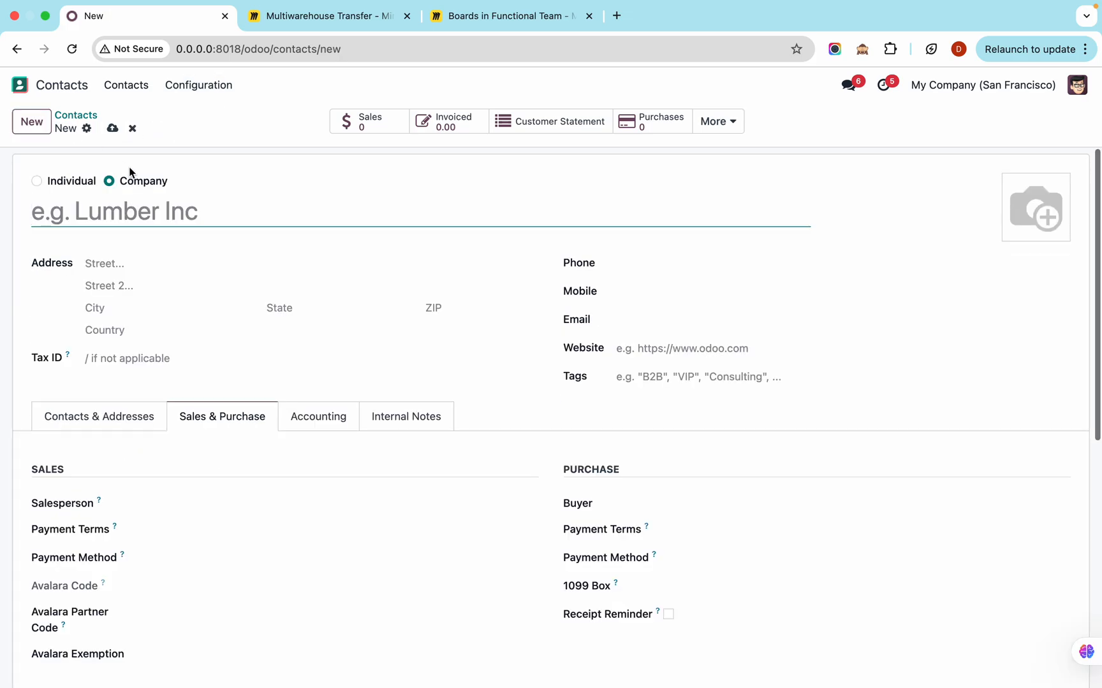
type("Warehouse C")
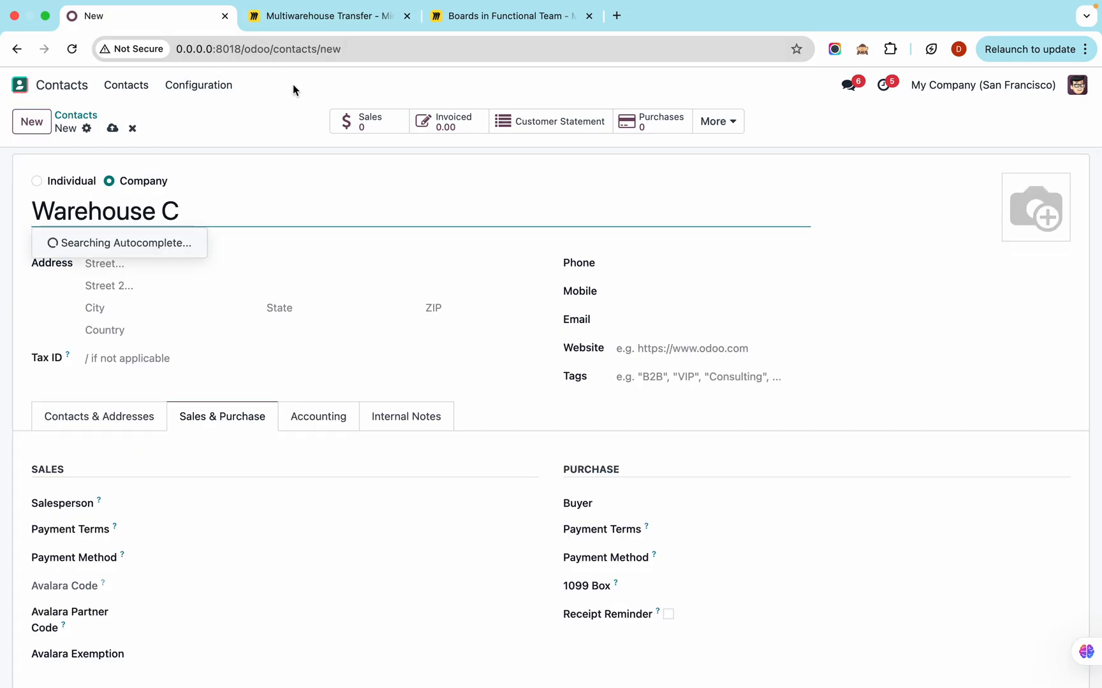
scroll(253, 254, "down", 10)
left_click(265, 451)
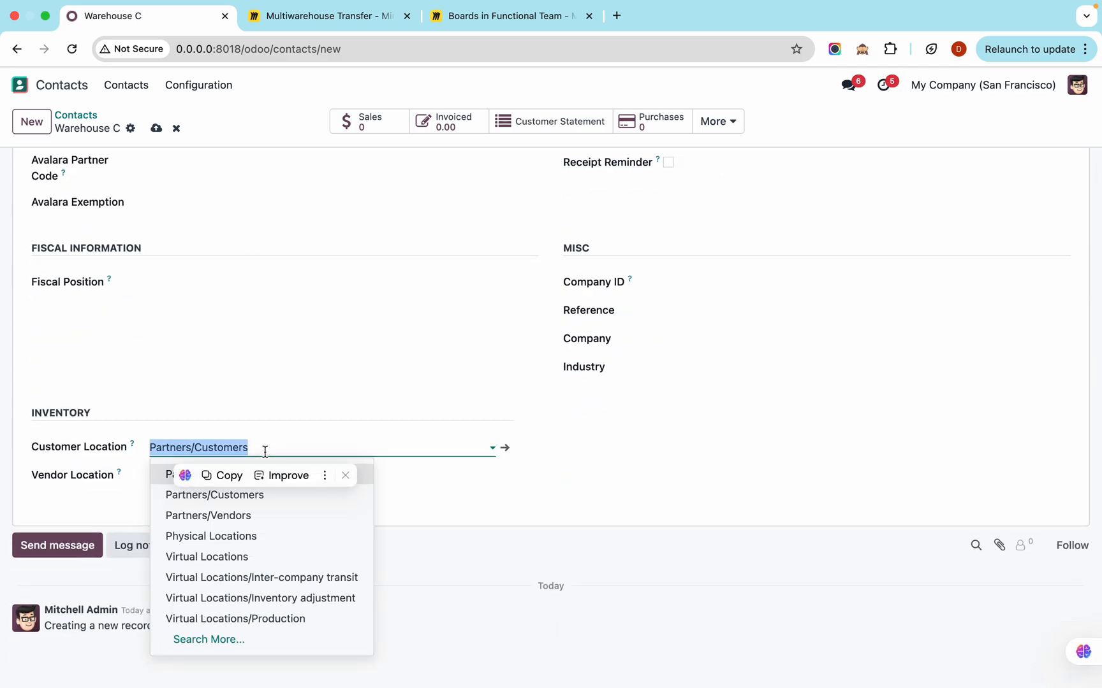
type("Tra")
key("Down")
key("Down")
key("Return")
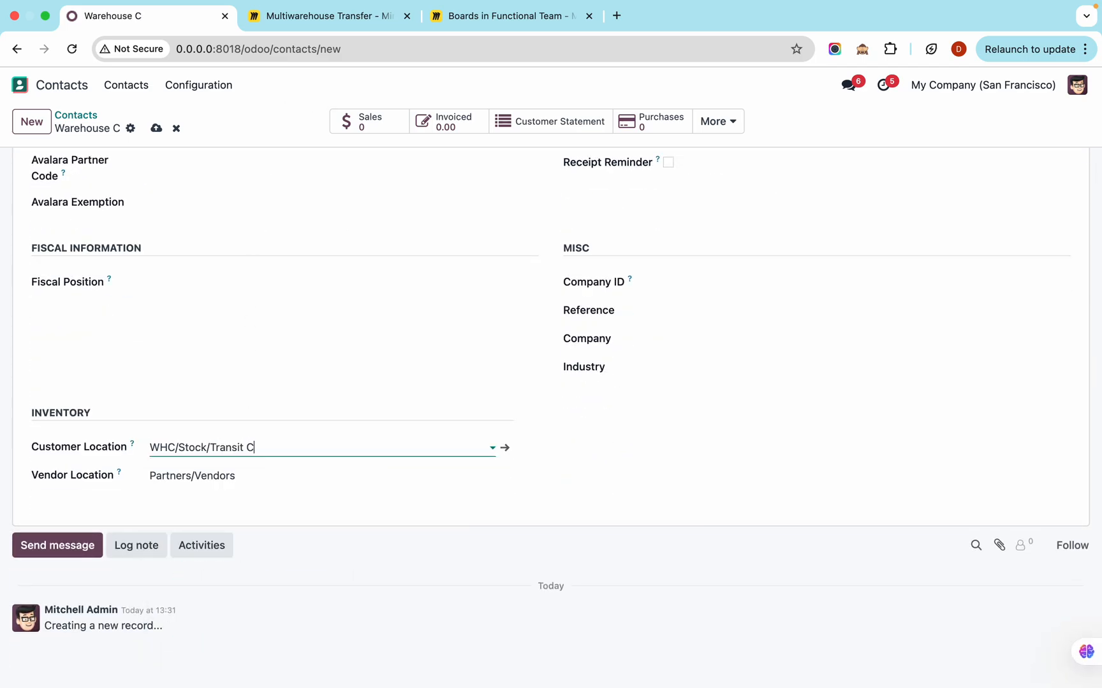
left_click(155, 129)
scroll(151, 272, "up", 6)
scroll(189, 478, "down", 1)
scroll(189, 476, "up", 1)
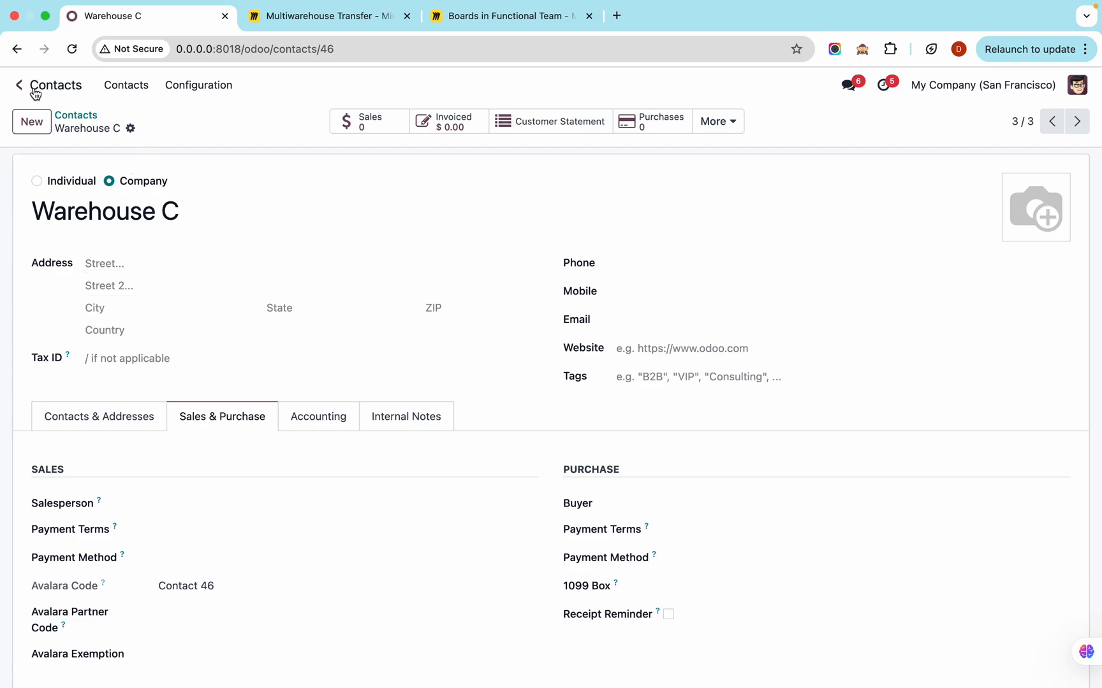
In Inventory, start a new operation type named Transit A to warehouse A with the sequence prefix TRSA
left_click(75, 87)
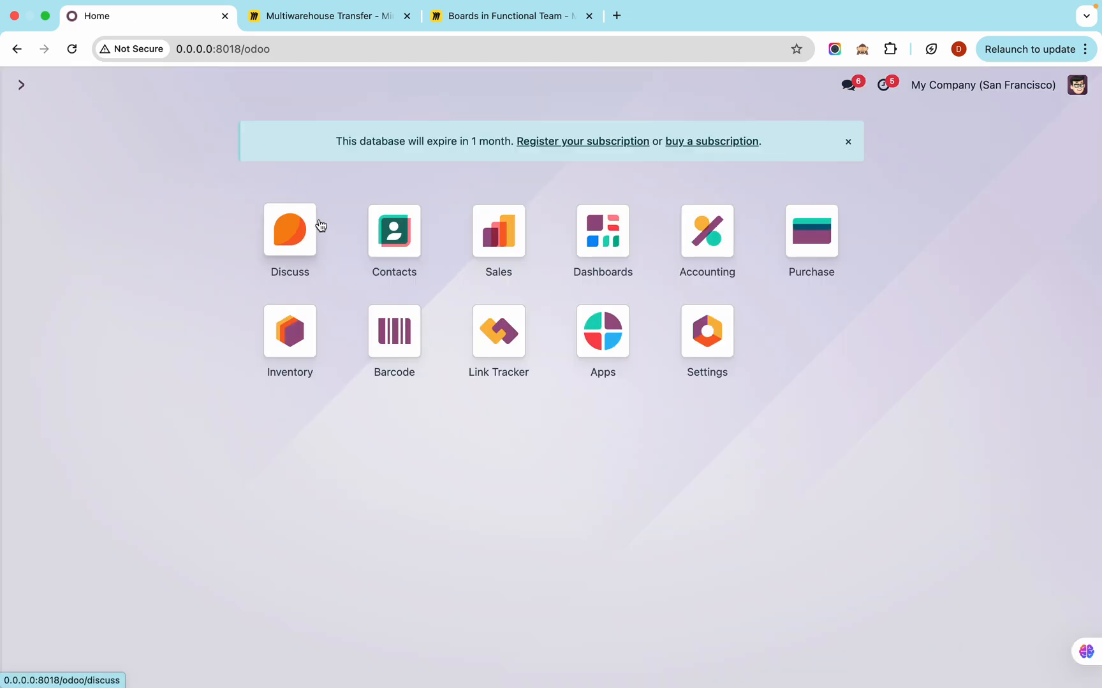
left_click(297, 347)
left_click(398, 86)
left_click(449, 181)
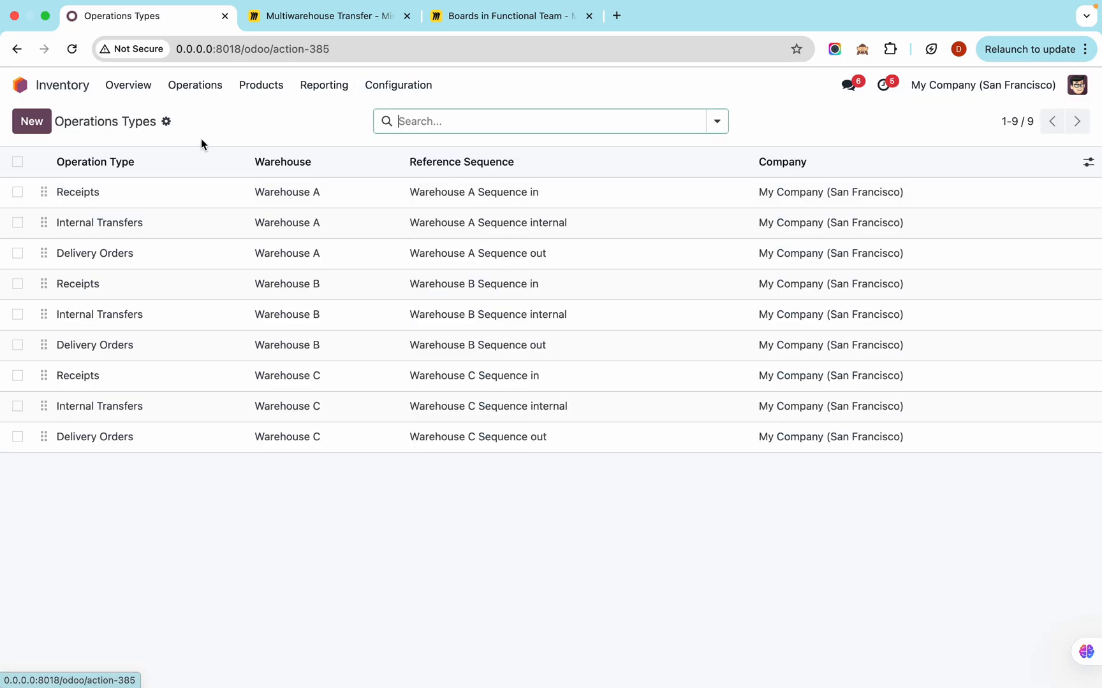
left_click(28, 130)
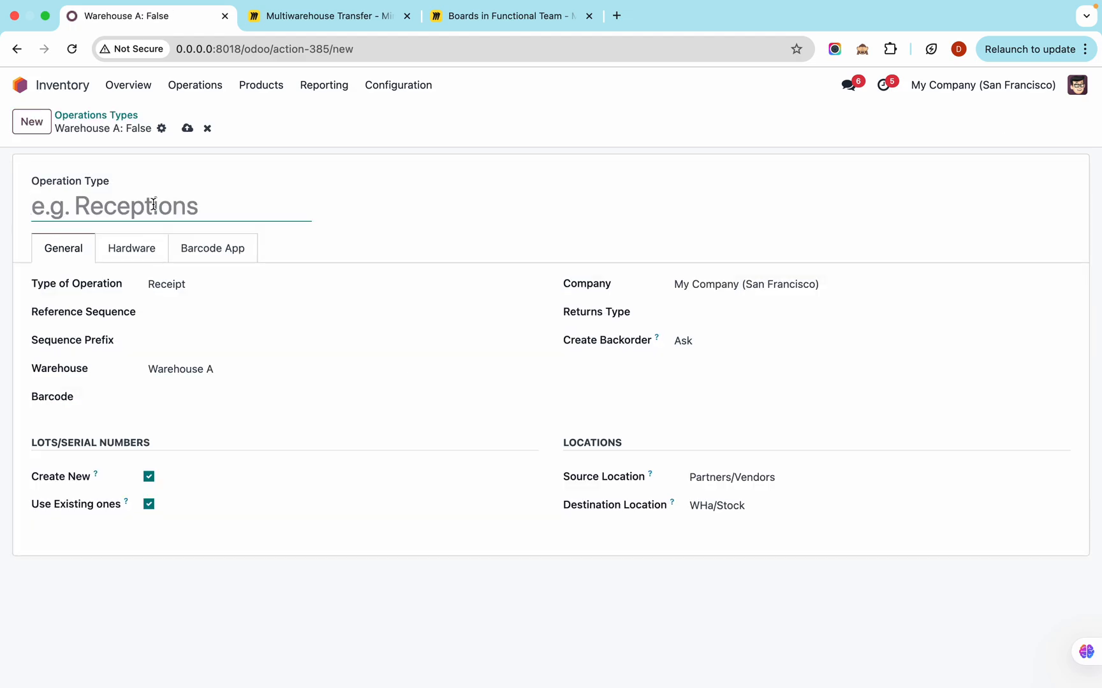
type("Tra")
type("nsit A")
type(" to warehouse A")
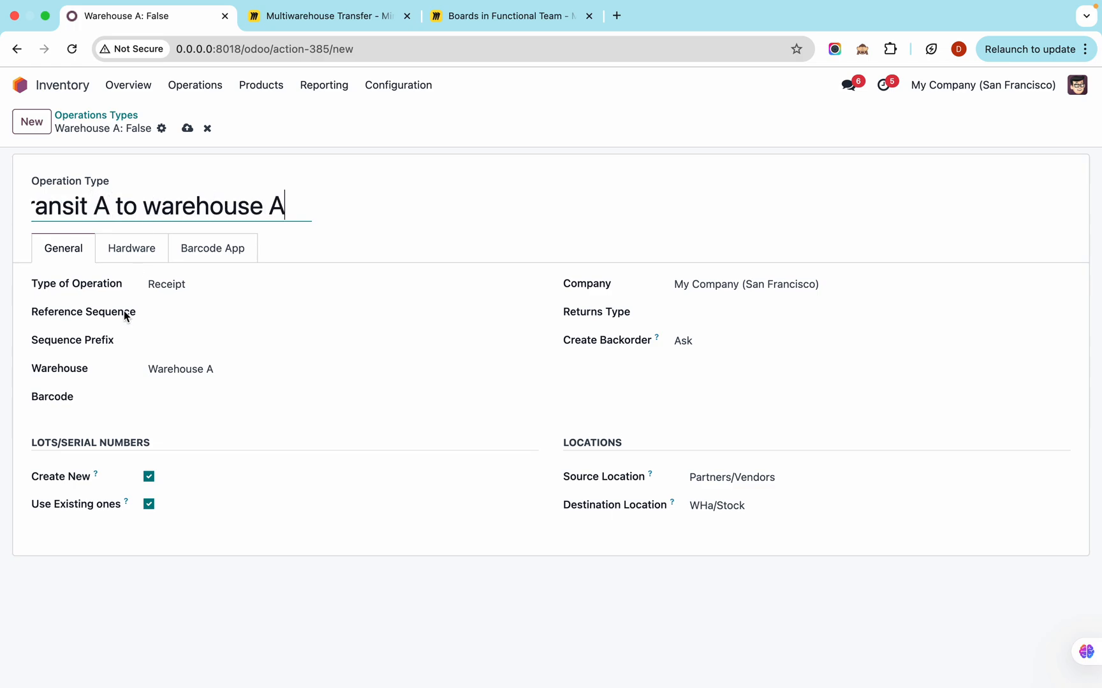
left_click(186, 343)
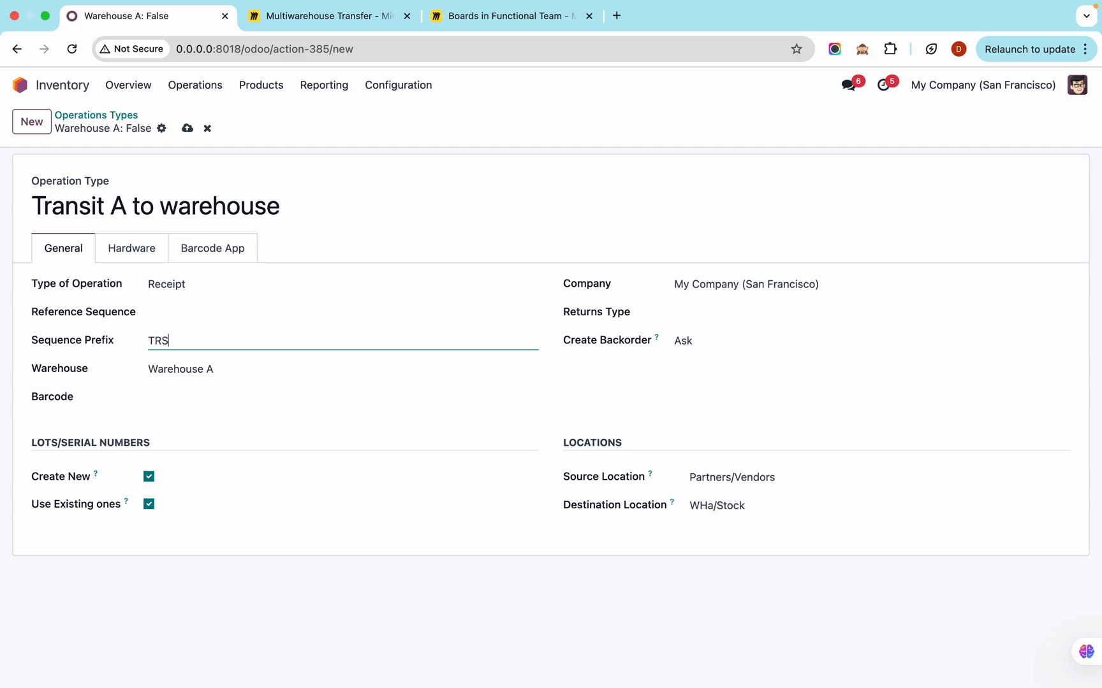
Set the Transit A operation type's source location to WHa/Stock/Transit A and save the record
left_click(691, 477)
left_click_drag(691, 476, 734, 477)
key("BackSpace")
type("te")
key("super+a")
key("BackSpace")
type("tra")
key("Down")
key("Down")
key("Down")
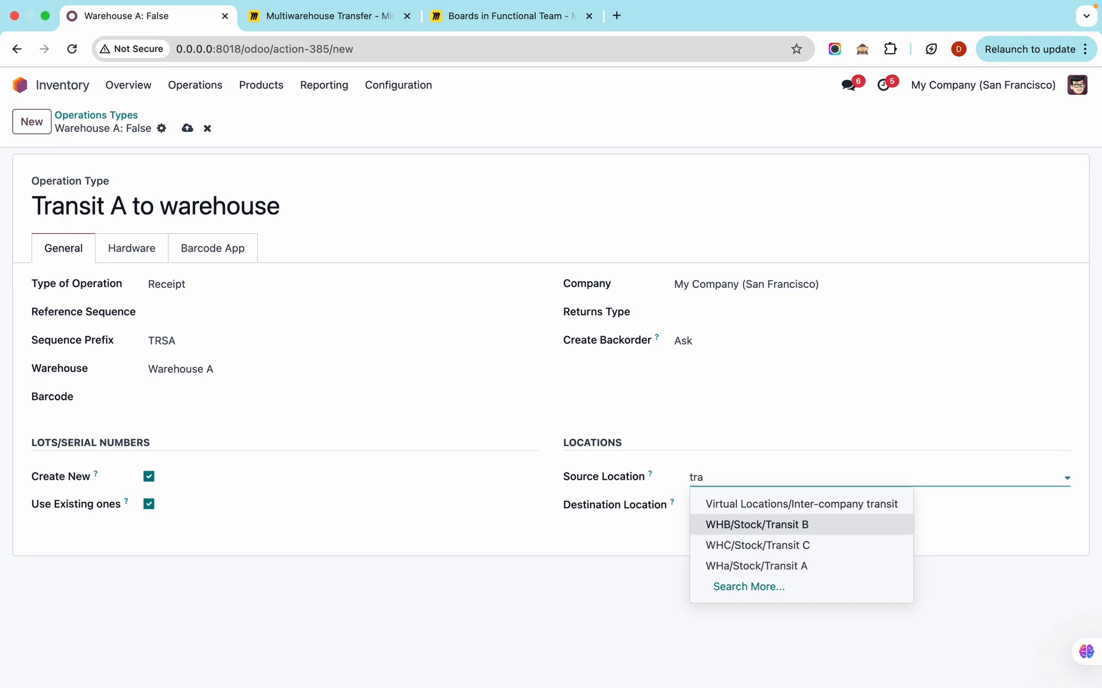
key("Return")
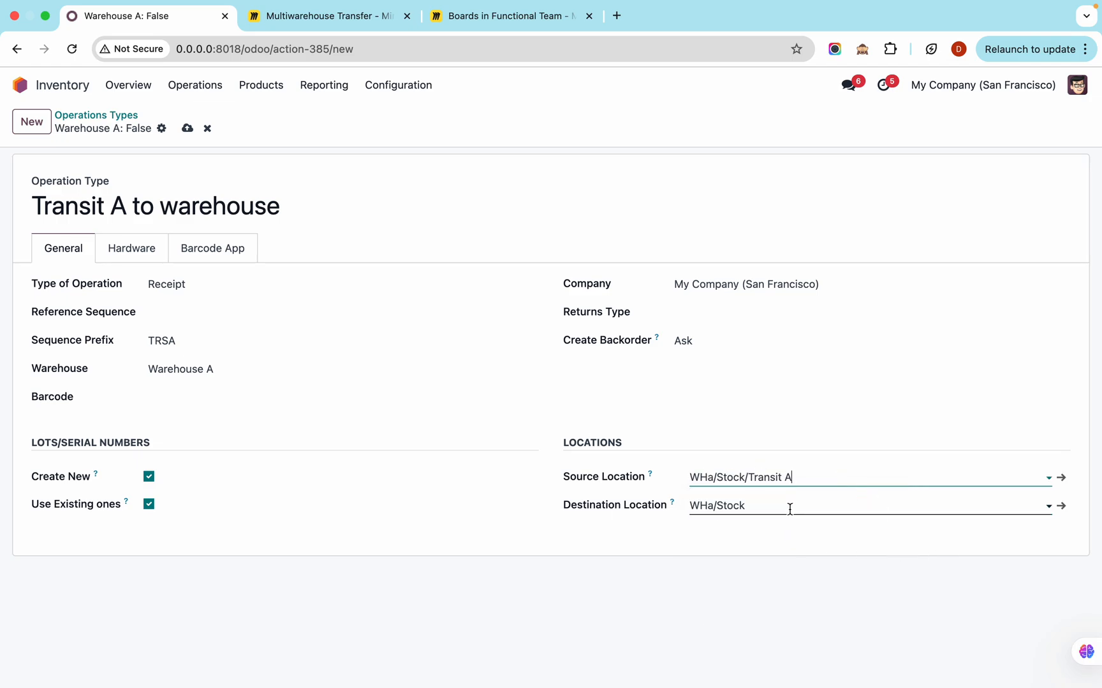
left_click(186, 128)
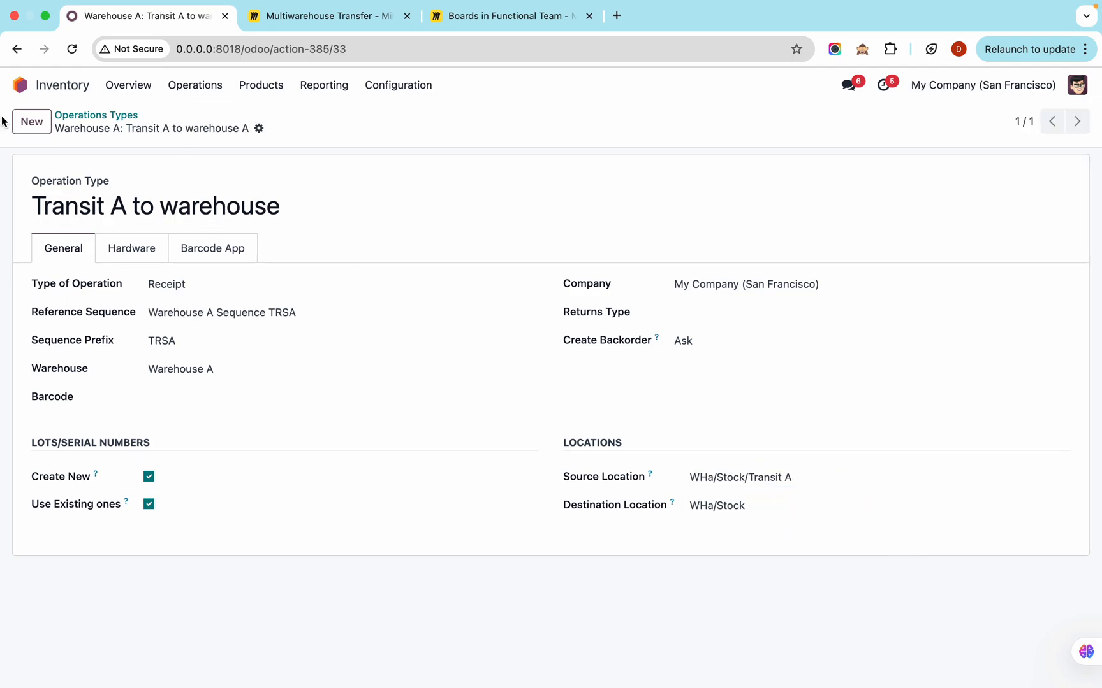
Start a new operation type named Transit B to Warehouse B with sequence prefix TRSB and warehouse set to Warehouse B
left_click(27, 123)
type("Tran")
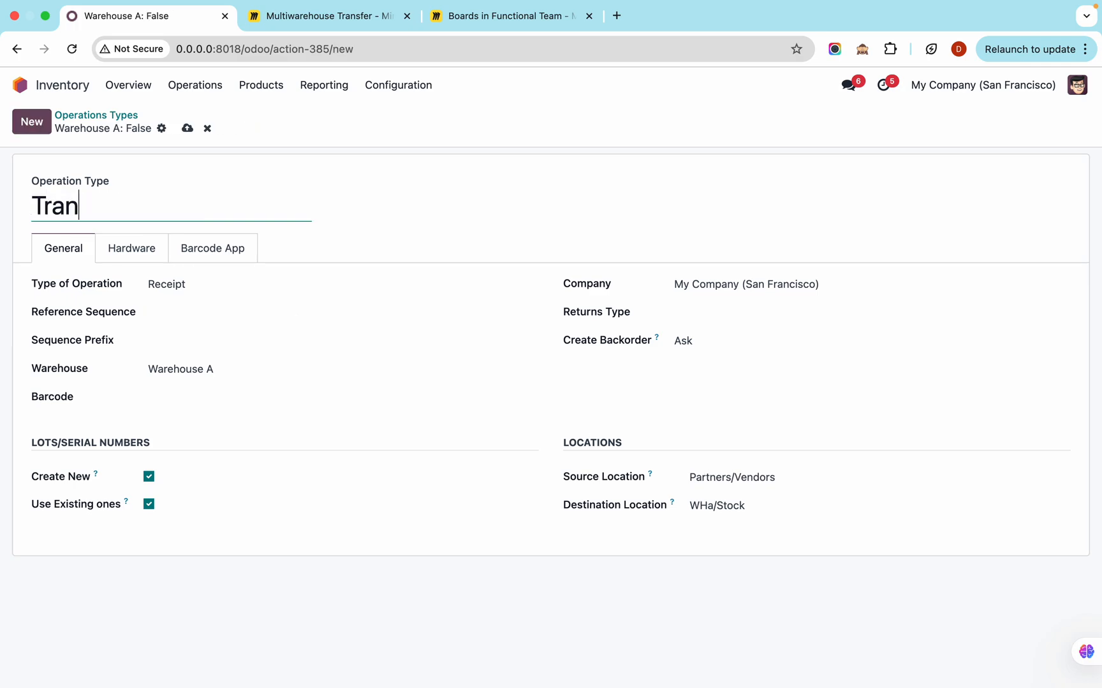
type("sit B t")
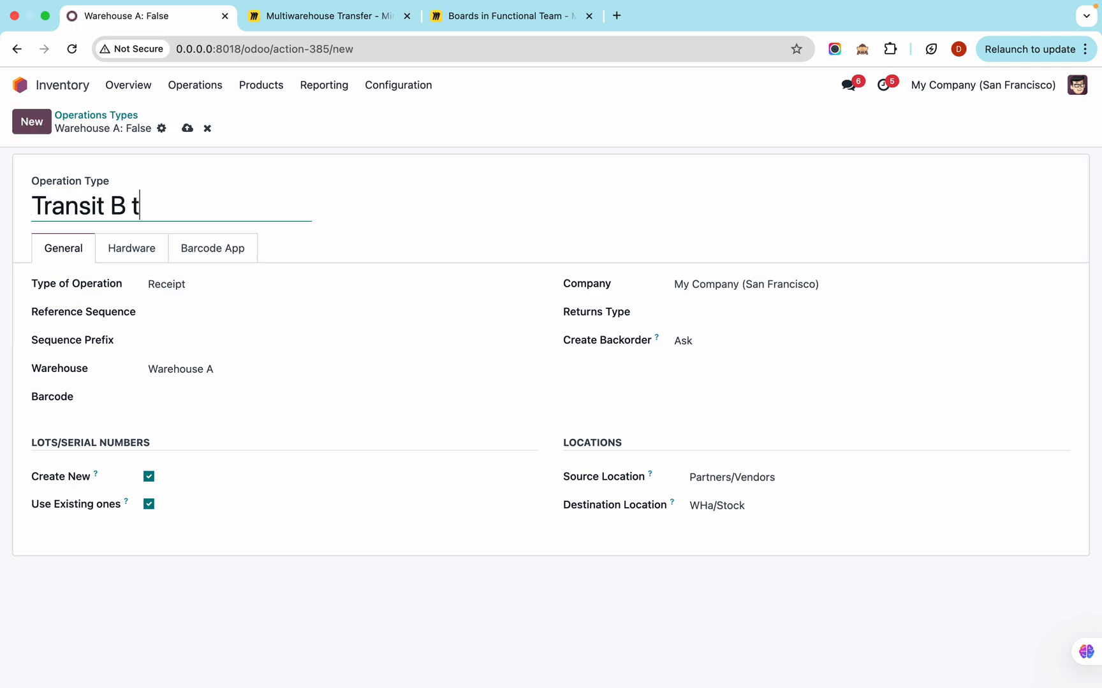
type("o Warehous")
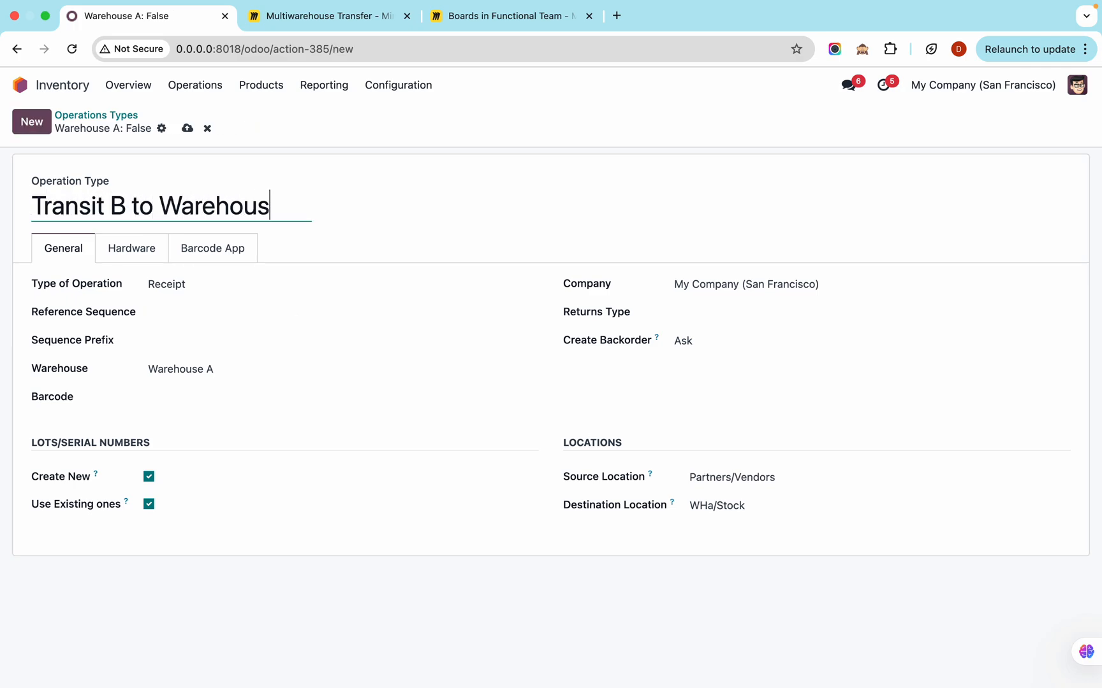
type("e B")
left_click(193, 342)
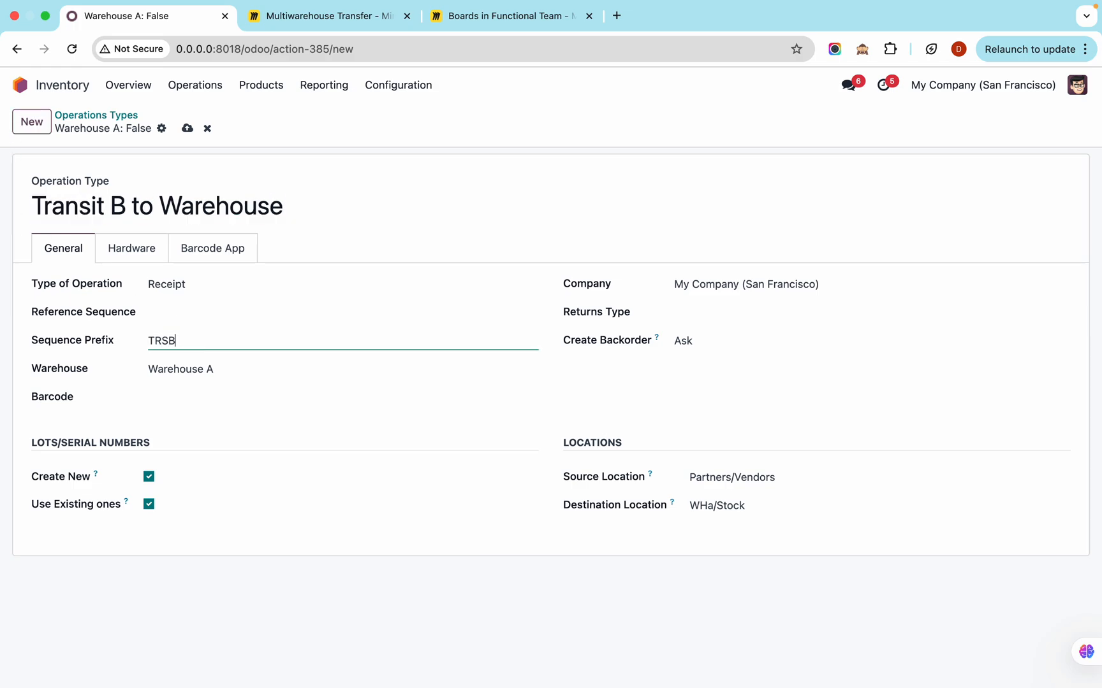
left_click(232, 368)
left_click(218, 415)
Set the Transit B operation type's source to WHB/Stock/Transit B and destination to WHB/Stock, and save the record
left_click(782, 477)
left_click_drag(795, 479, 671, 480)
type("tra")
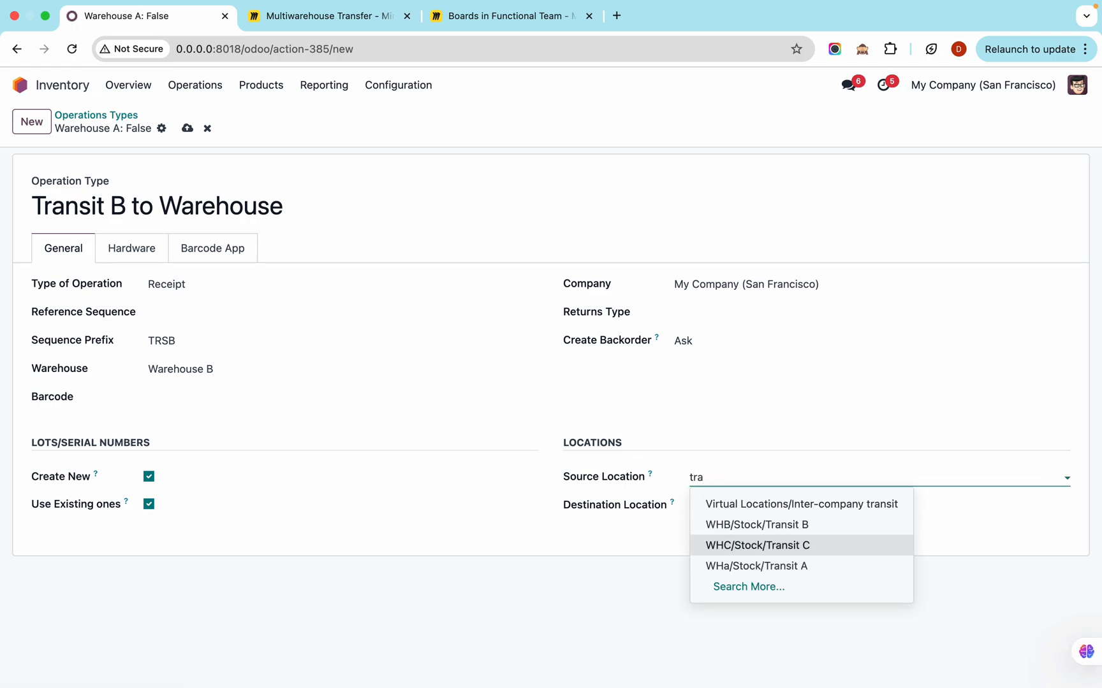
left_click(757, 524)
left_click(764, 501)
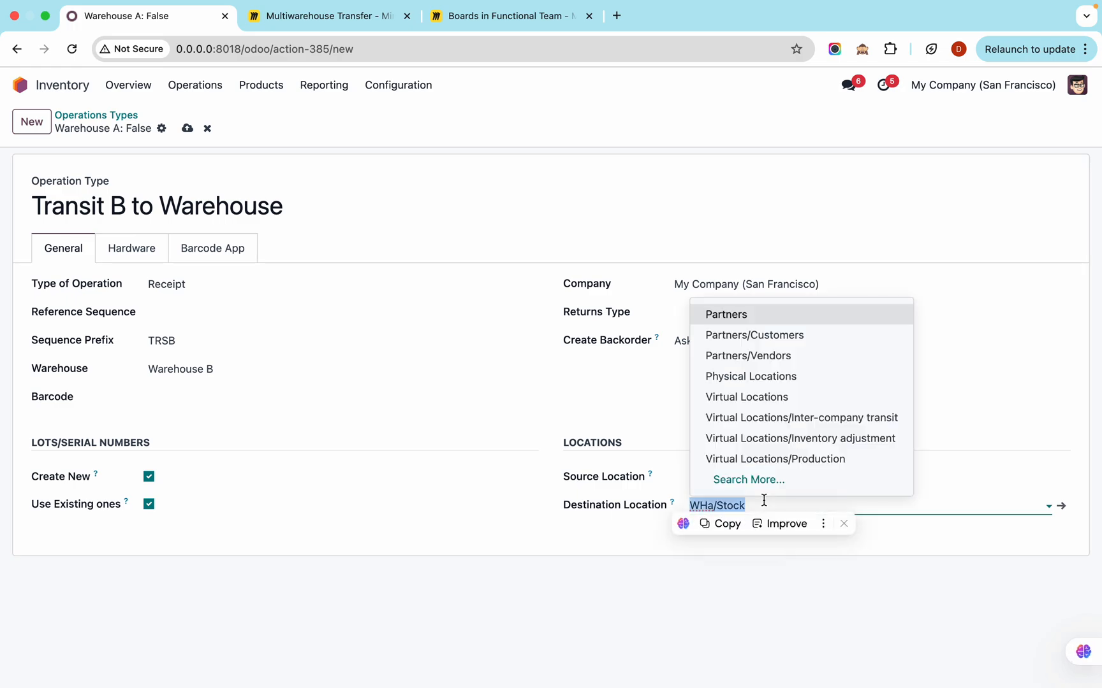
type("WHB")
key("Down")
key("Return")
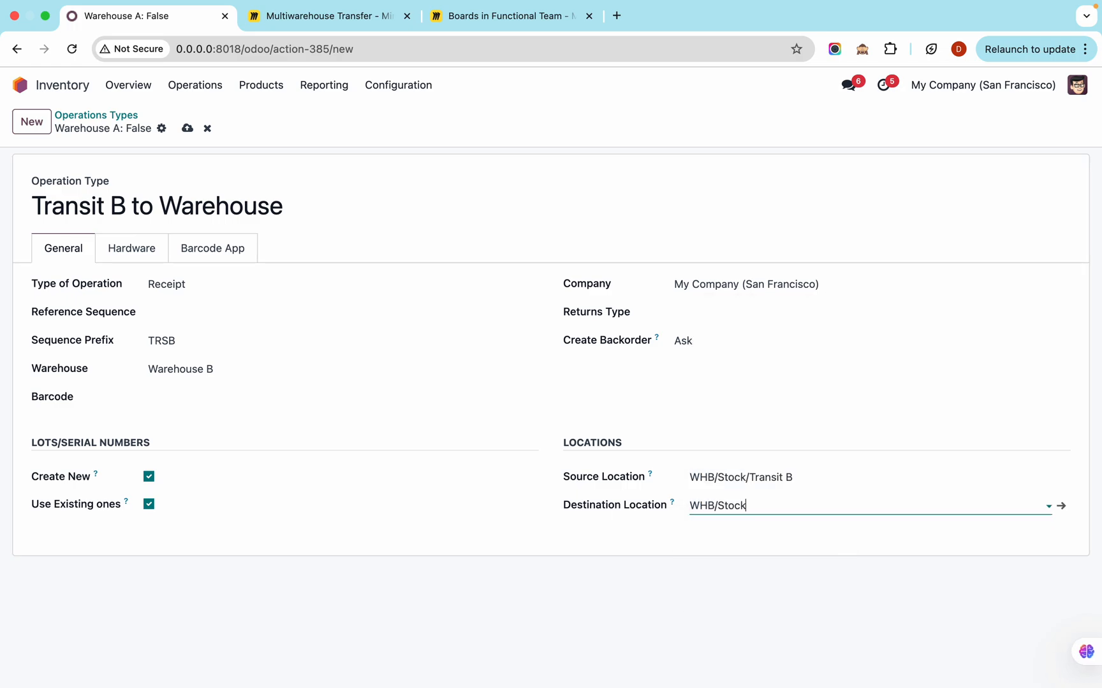
left_click(188, 130)
Start a new operation type named Transit C to warehouse C
left_click(31, 121)
type("Tran")
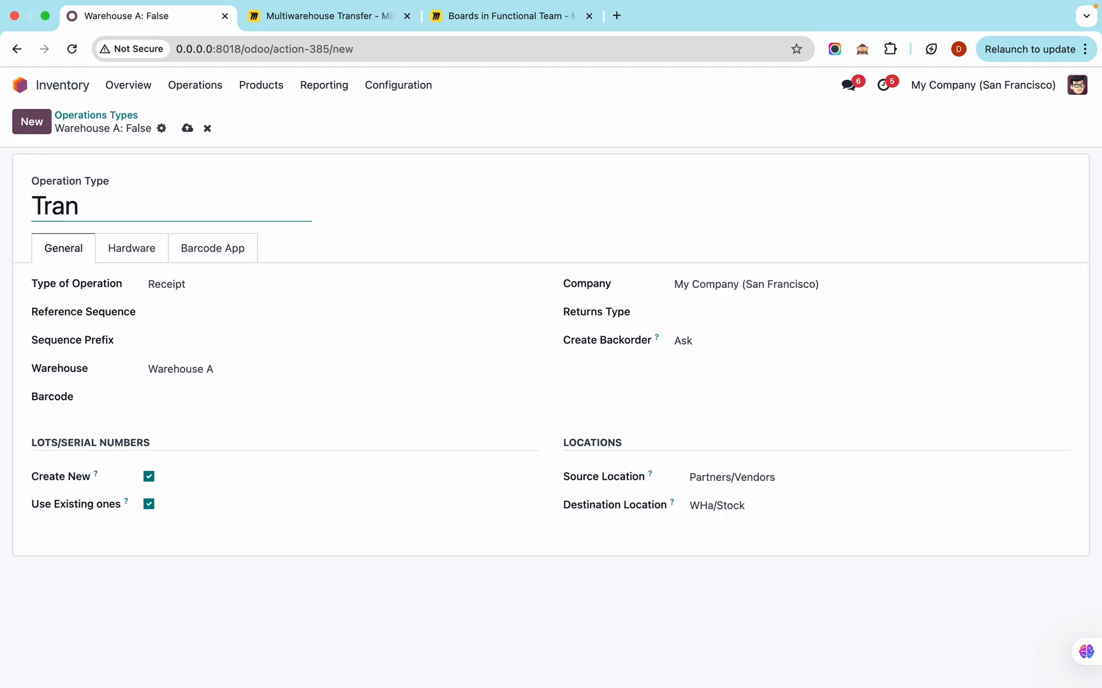
type("sit C to w")
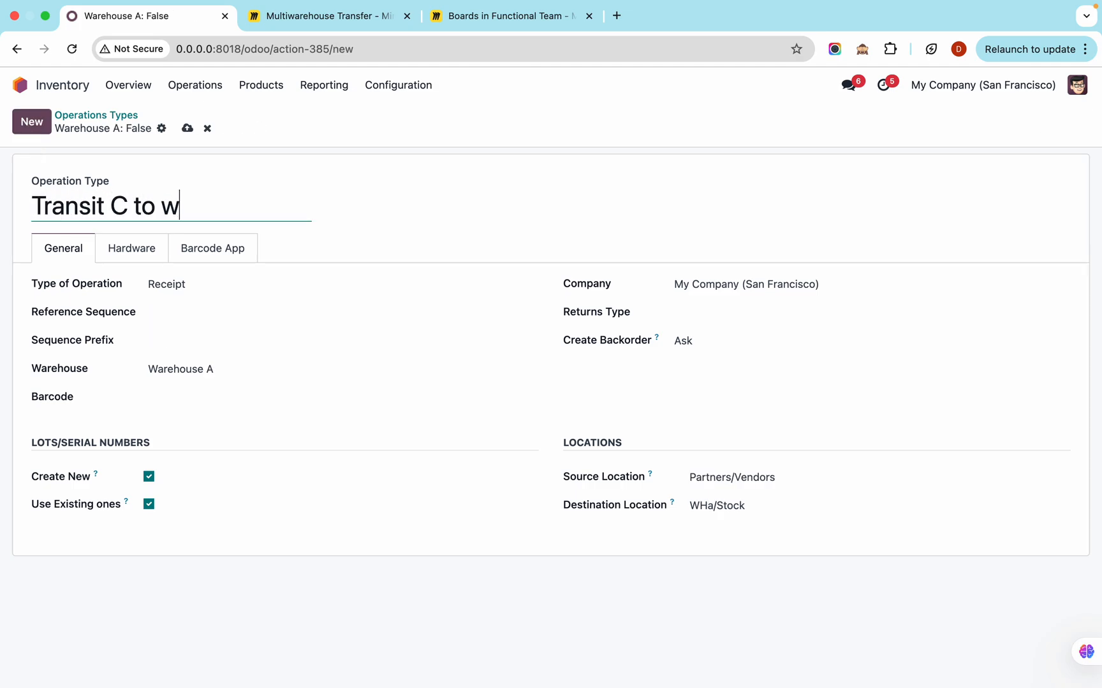
type("arehouseC")
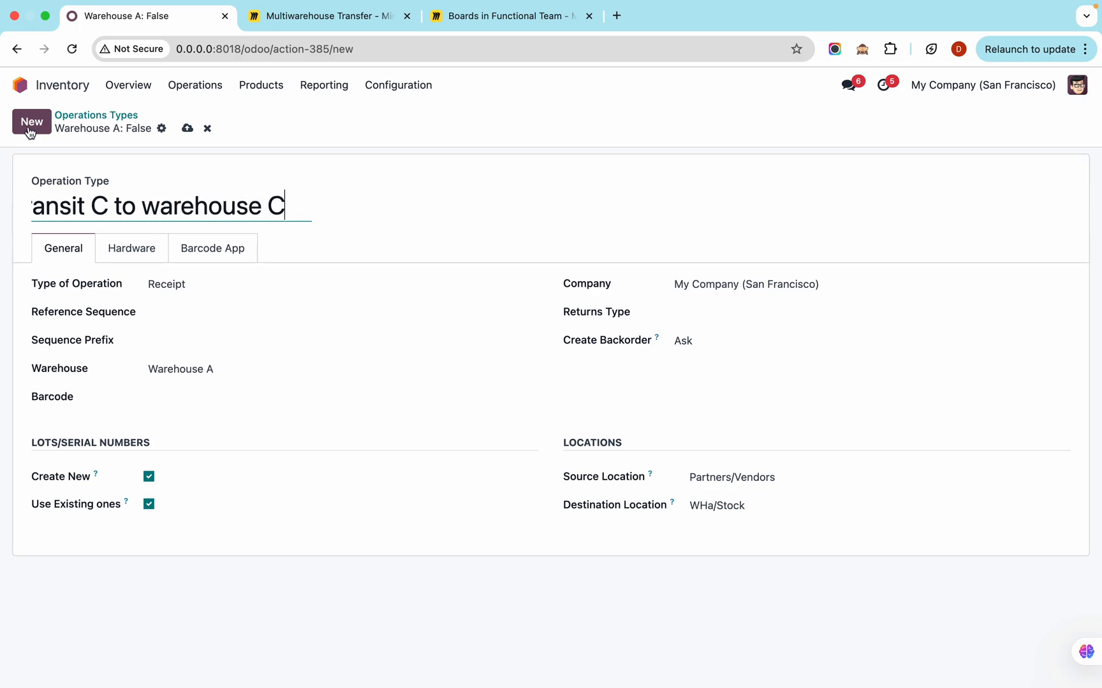
Set the Transit C operation type's sequence prefix to TRSC and its warehouse to Warehouse C
left_click(194, 342)
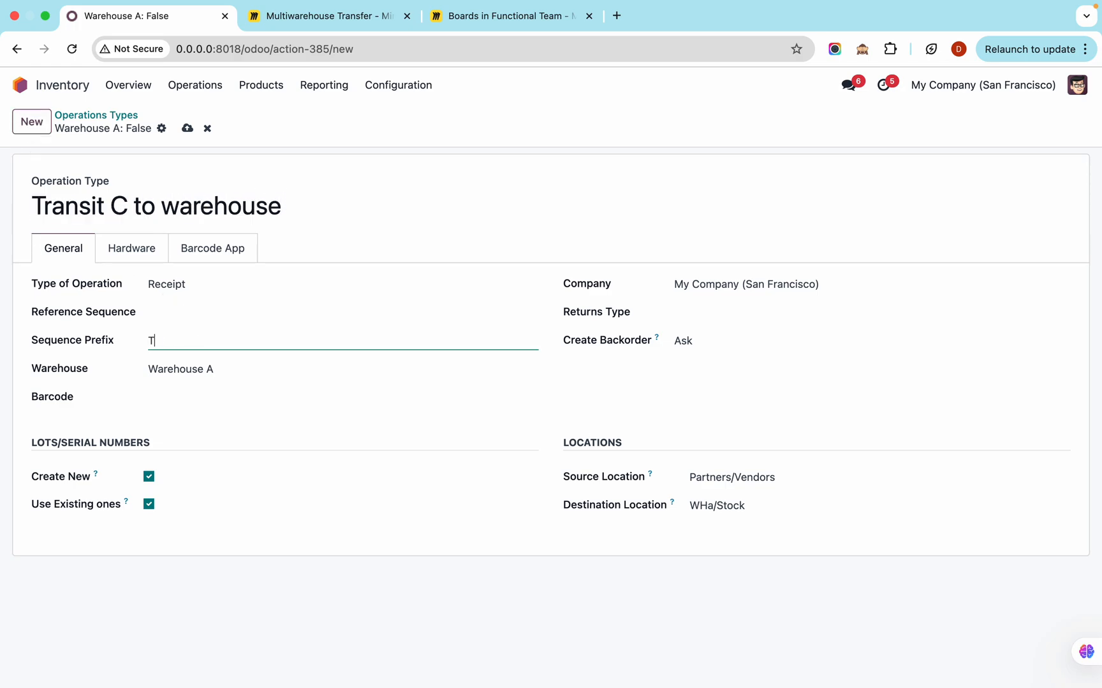
left_click(234, 374)
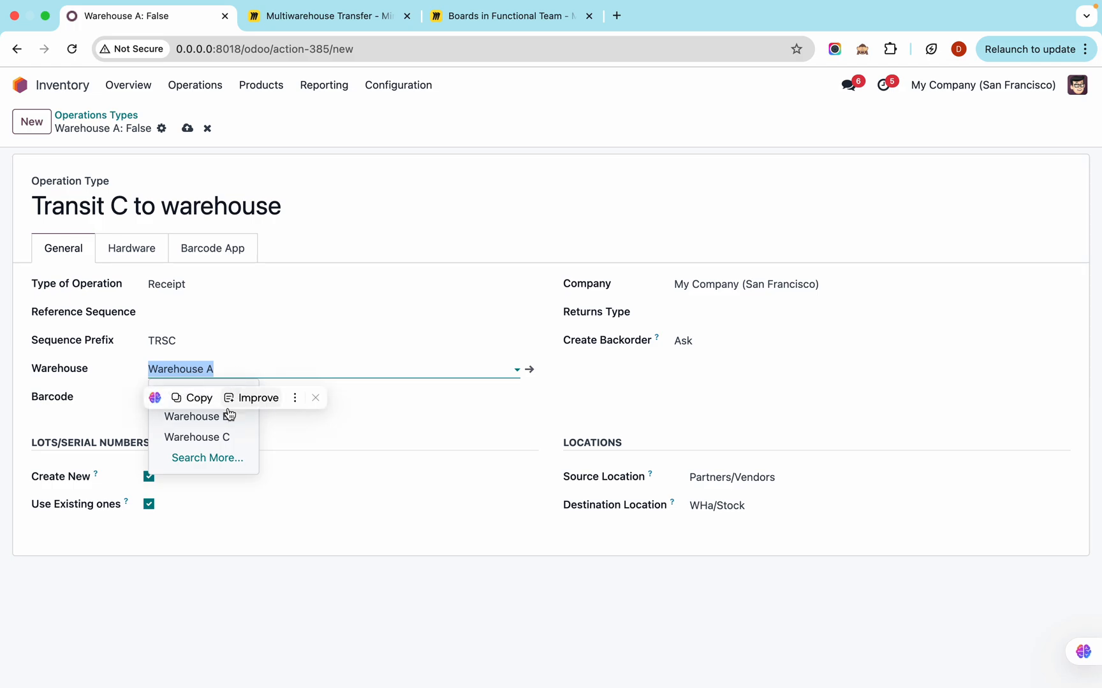
left_click(224, 437)
Set the Transit C operation type's source to WHC/Stock/Transit C and destination to WHC/Stock, and save the record
left_click(767, 483)
key("BackSpace")
type("Tra")
key("Down")
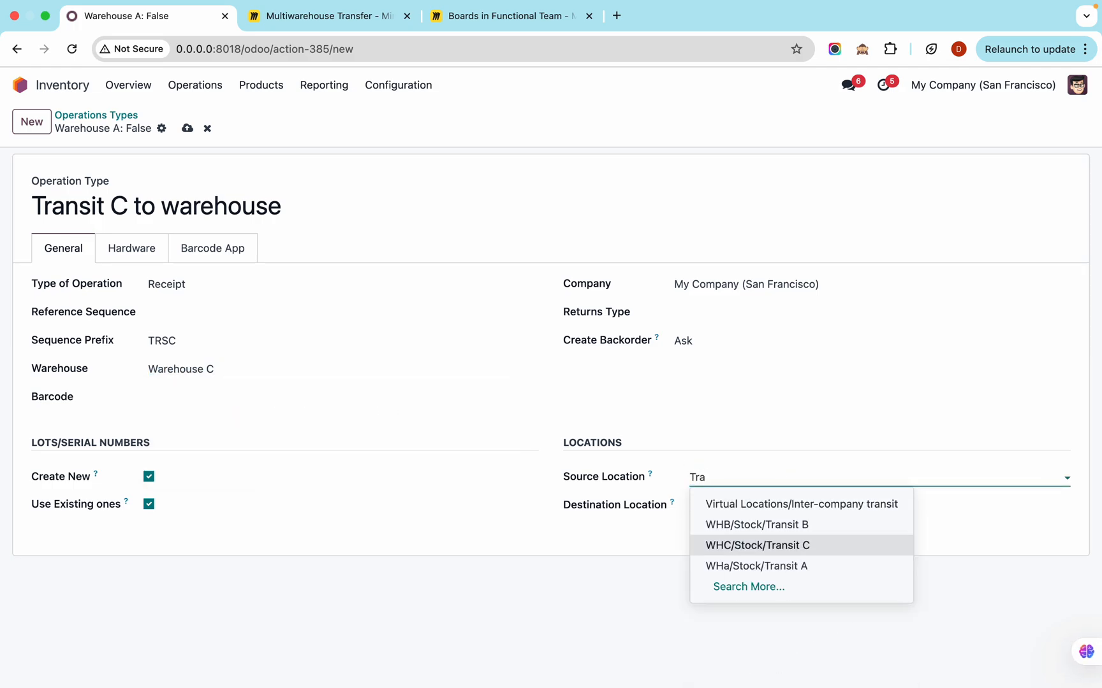
key("Return")
left_click(811, 499)
type("W")
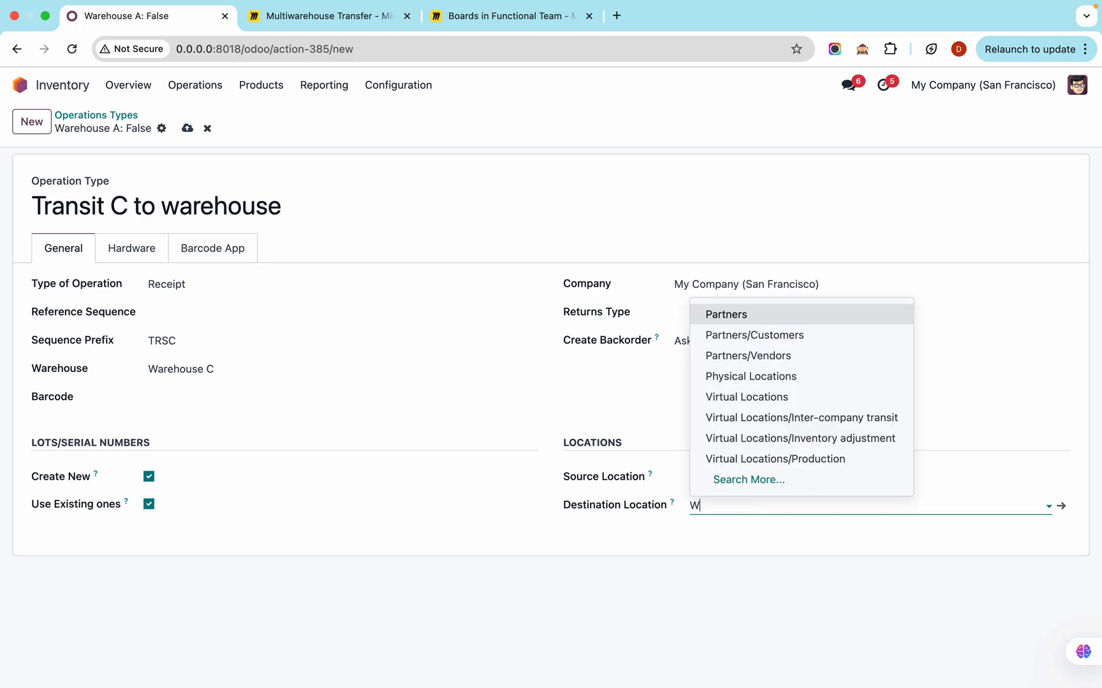
type("HC")
key("Down")
key("Return")
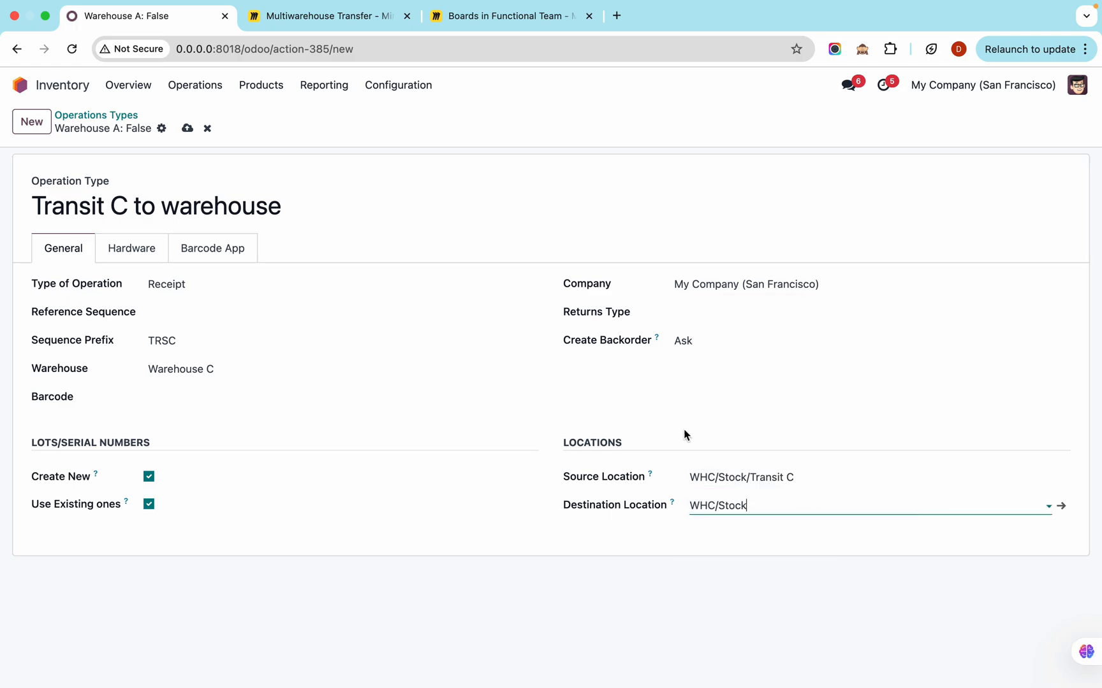
left_click(186, 129)
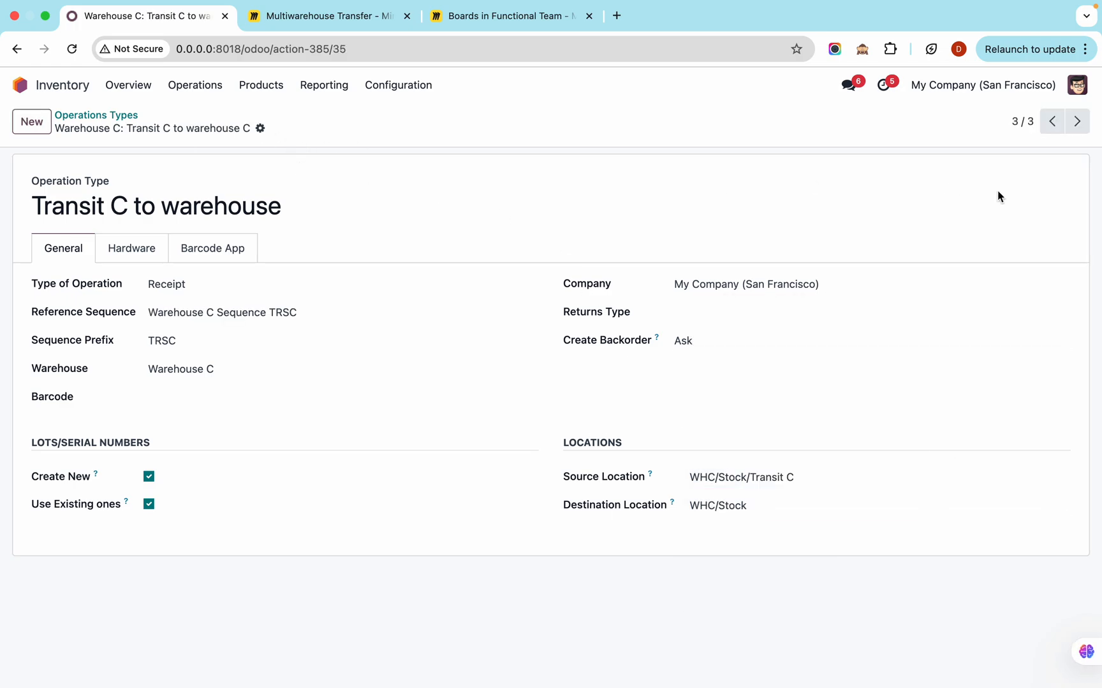
Review the Transit B and Transit A operation types, and return to the list of operation types
left_click(1053, 122)
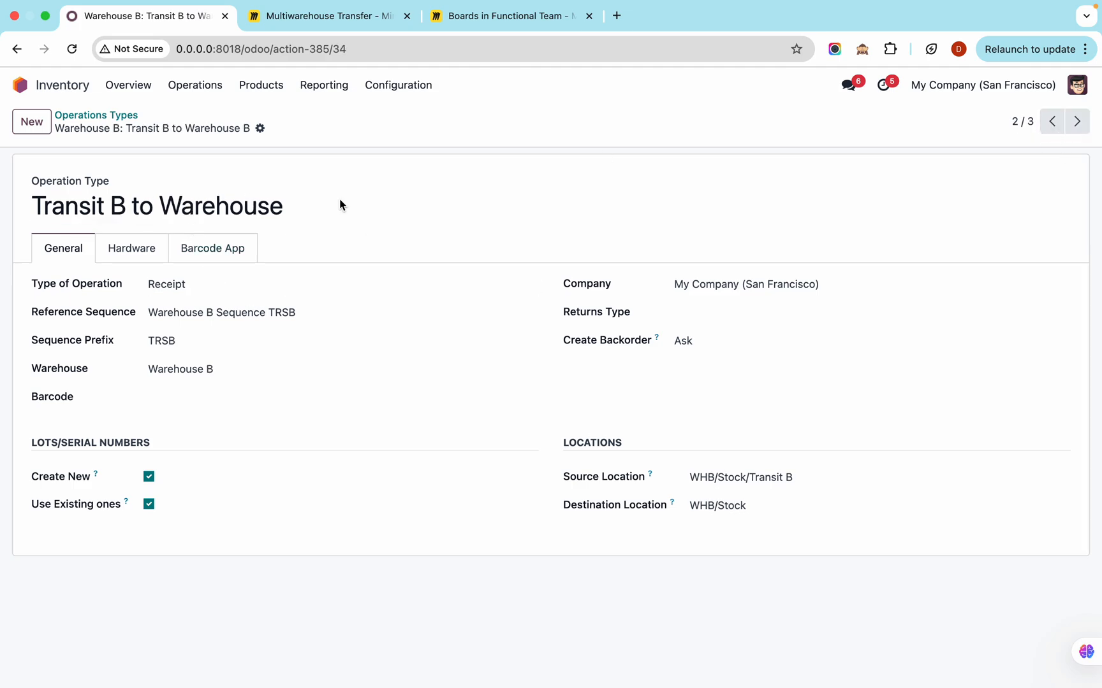
left_click(298, 208)
type("B")
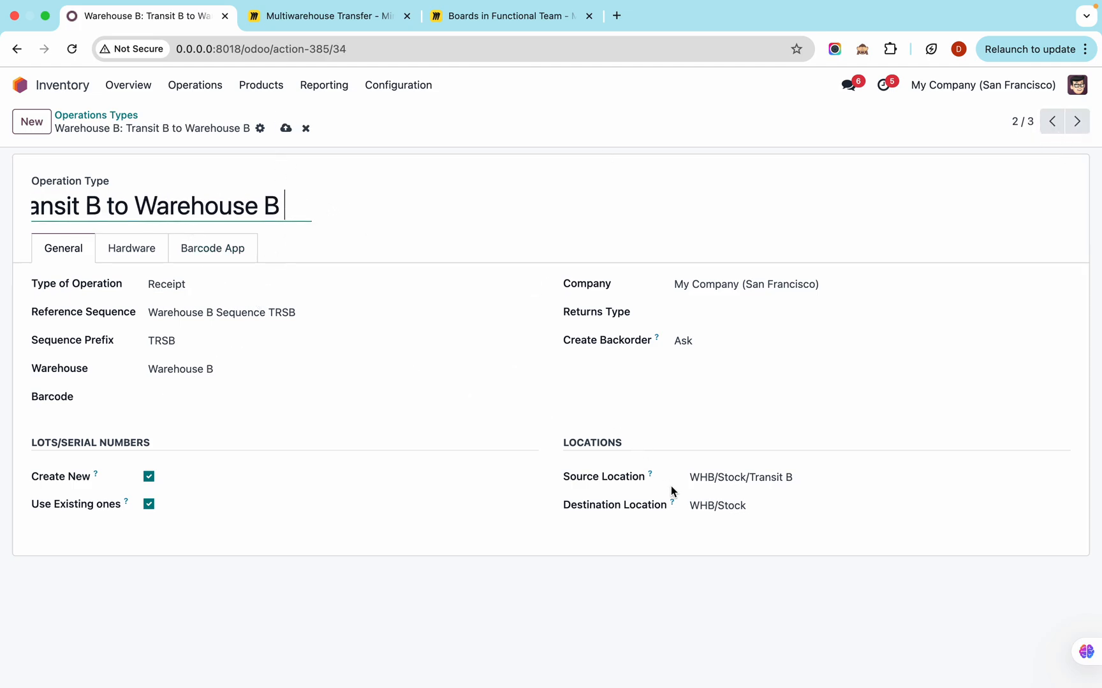
left_click(1052, 121)
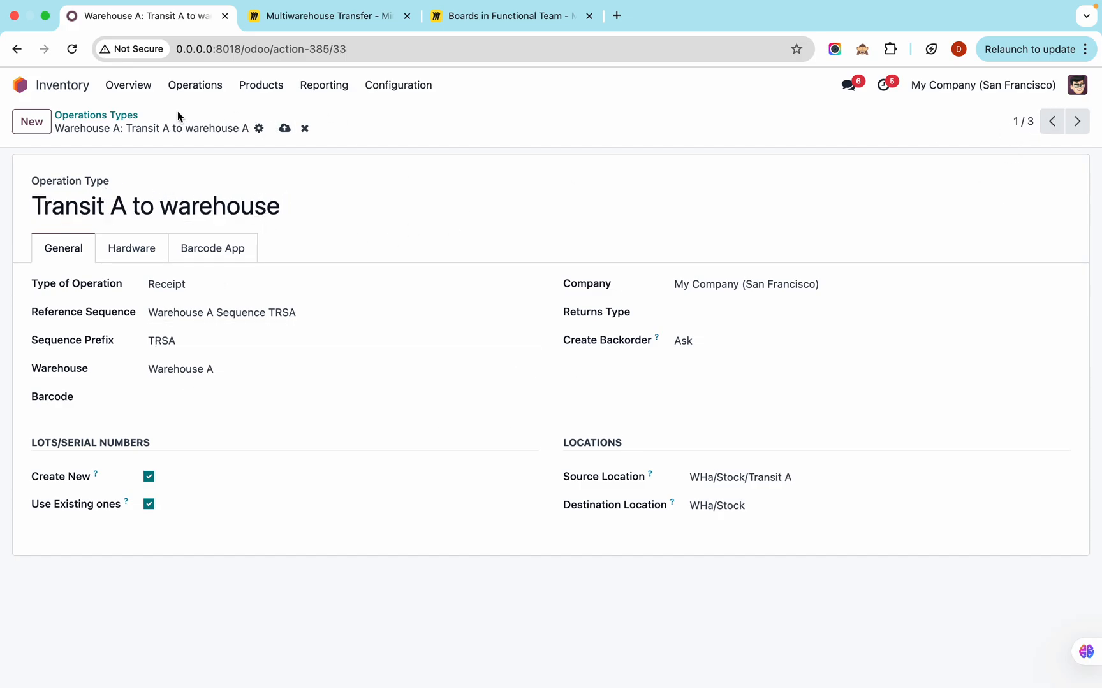
left_click(123, 118)
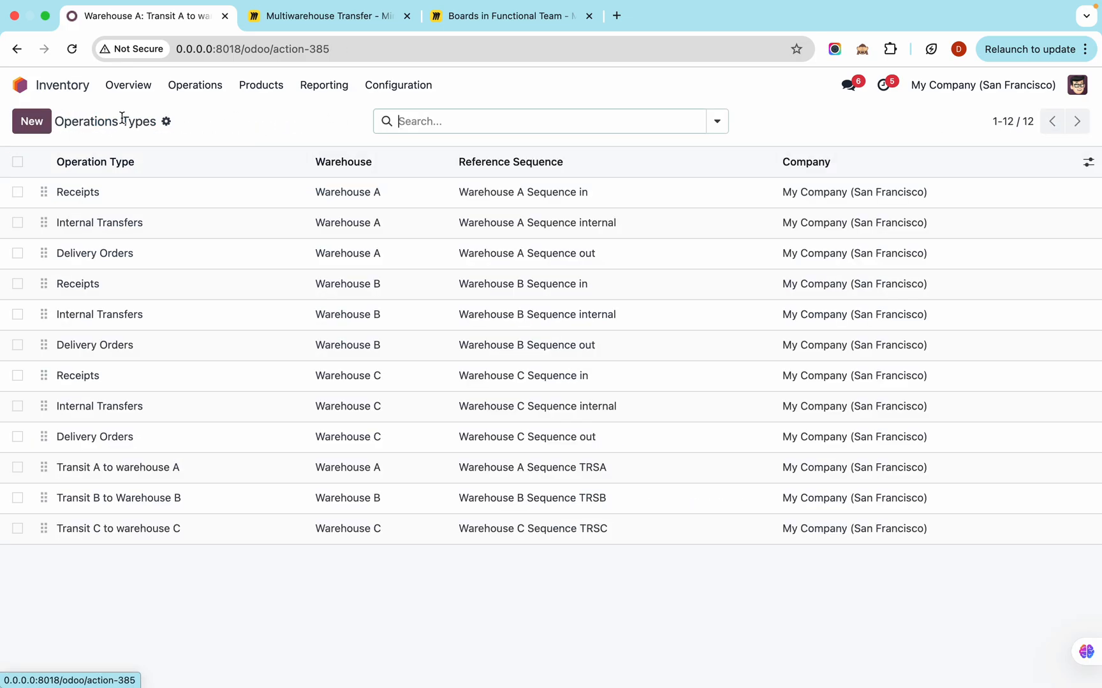
Start a new inventory route named Transit to warehouse and make it applicable on product categories
left_click(398, 84)
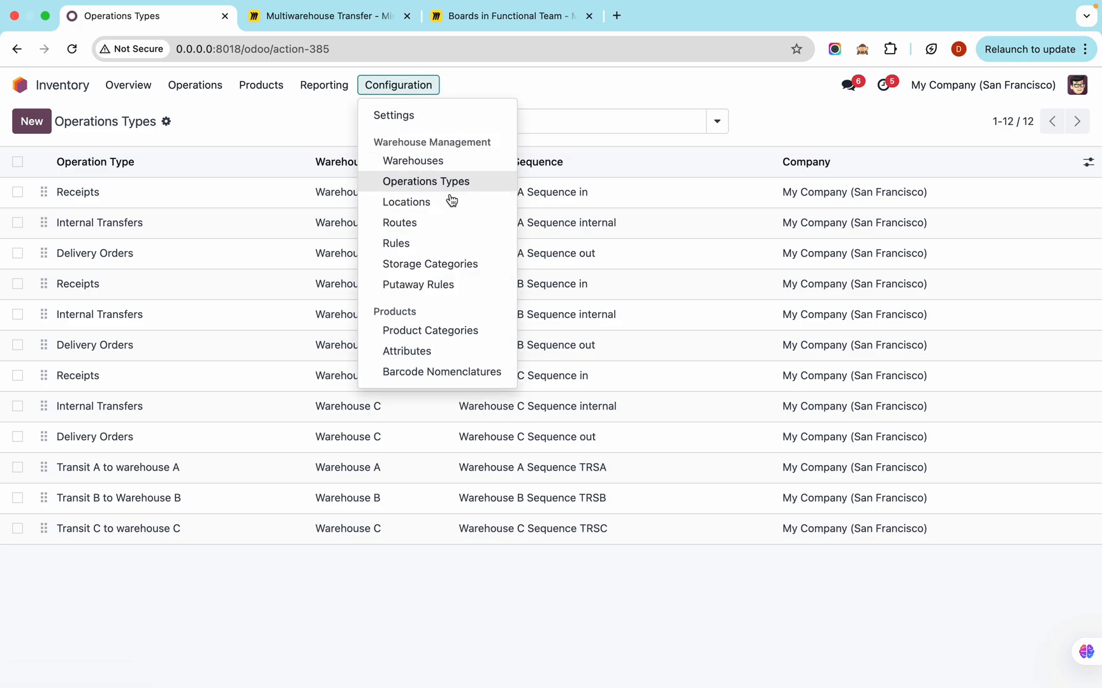
left_click(478, 226)
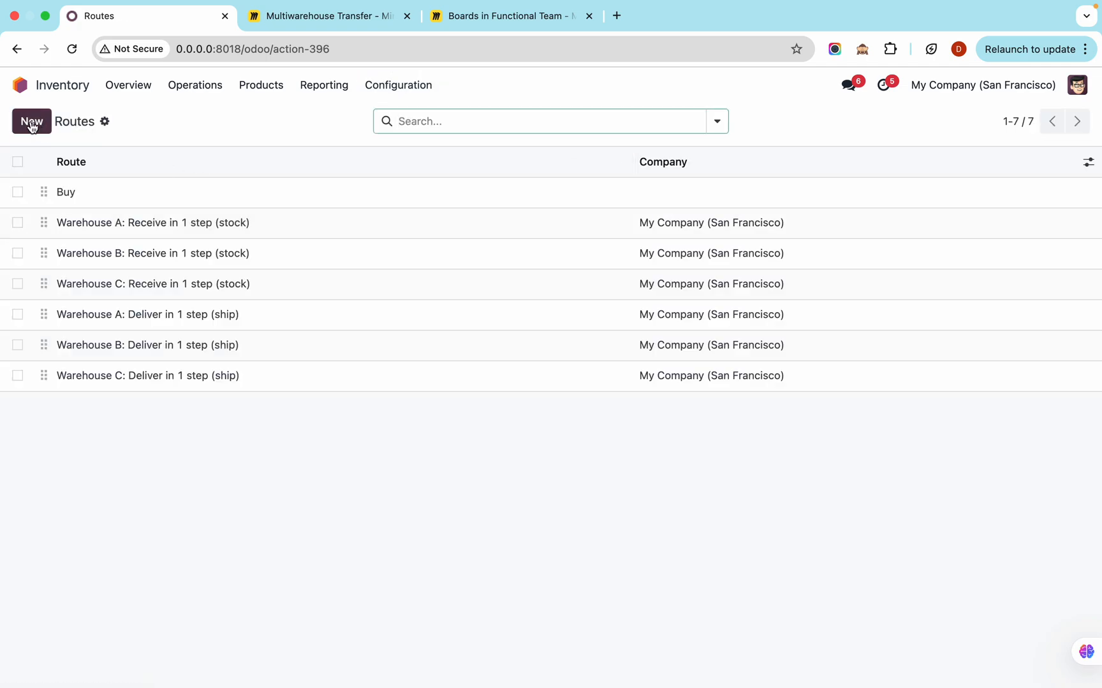
left_click(32, 123)
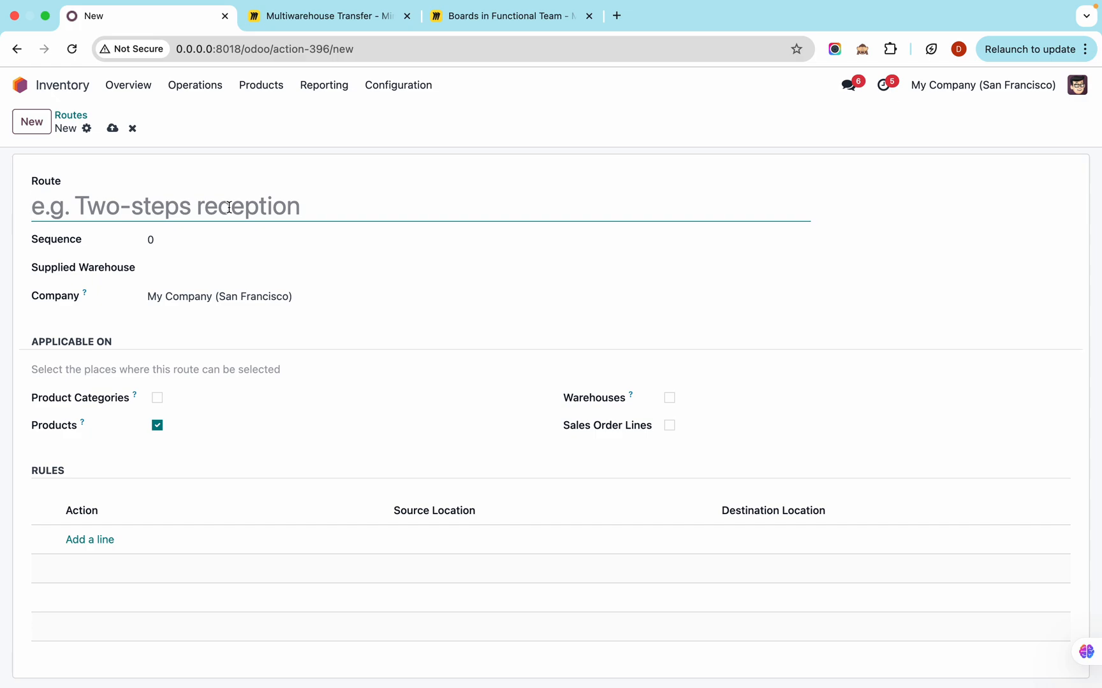
type("Transit to warehouse")
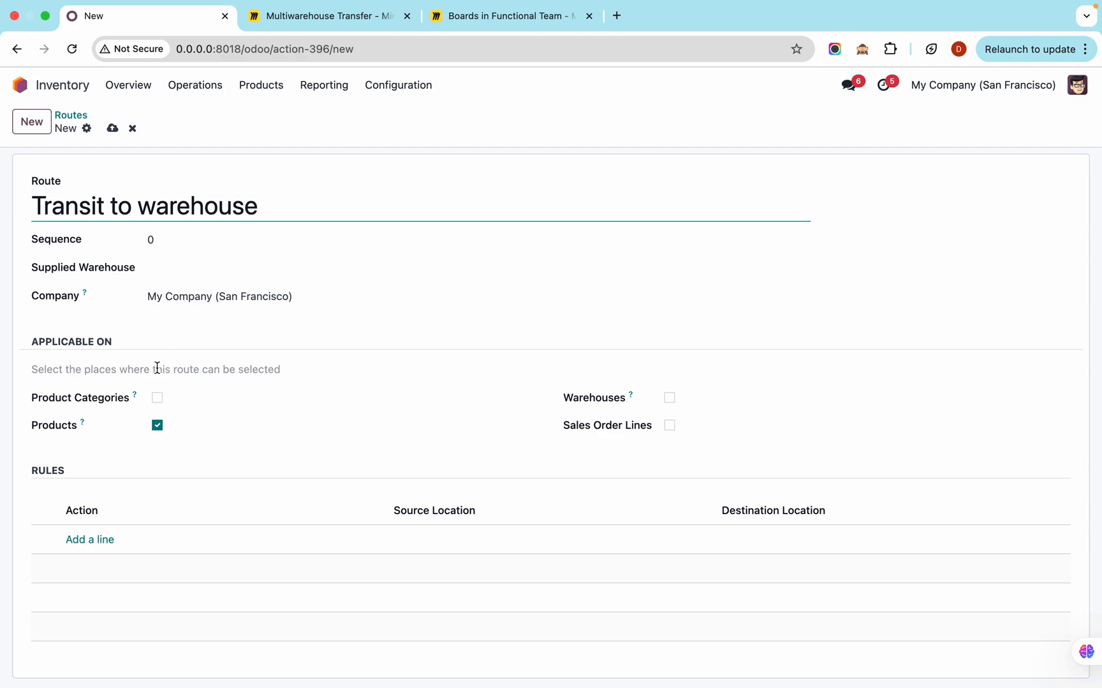
left_click(157, 397)
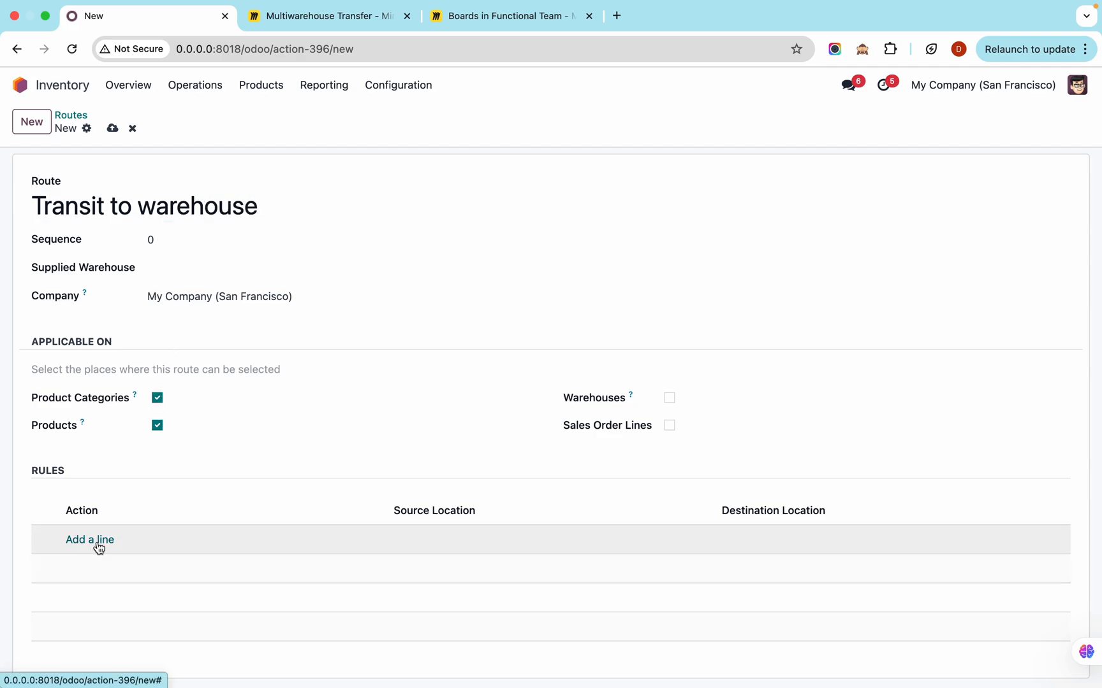
Add a Pull & Push rule named Transit to Warehouse A with operation type Warehouse A: Transit A to warehouse A
left_click(99, 547)
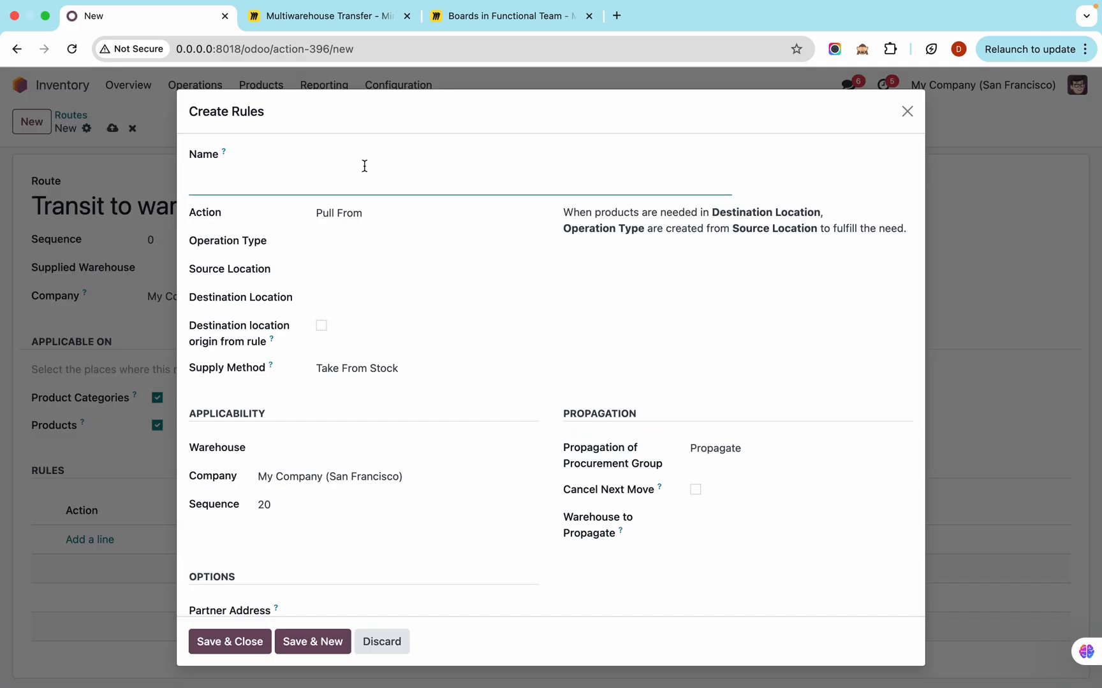
type("Transit to ")
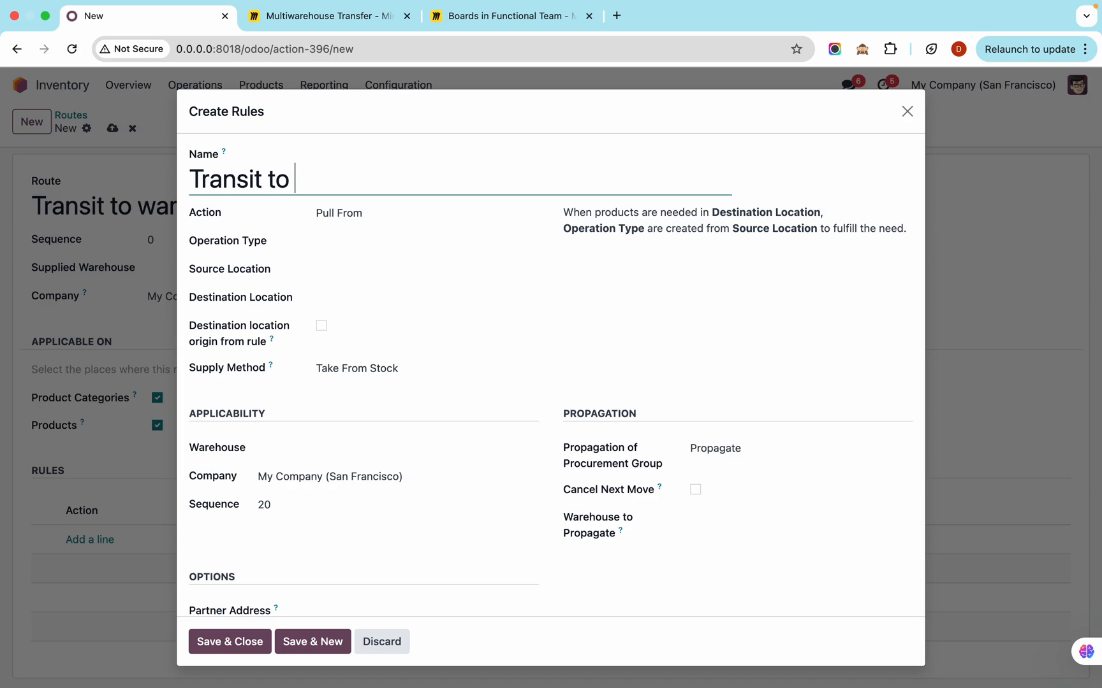
type("Warehouse A")
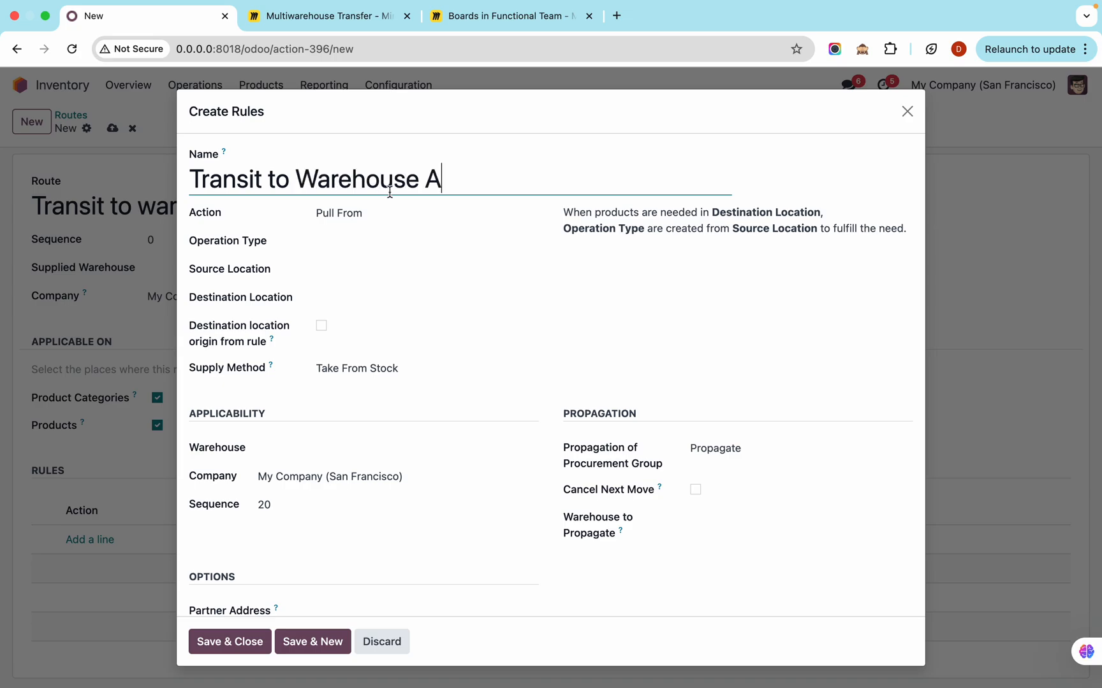
left_click(415, 220)
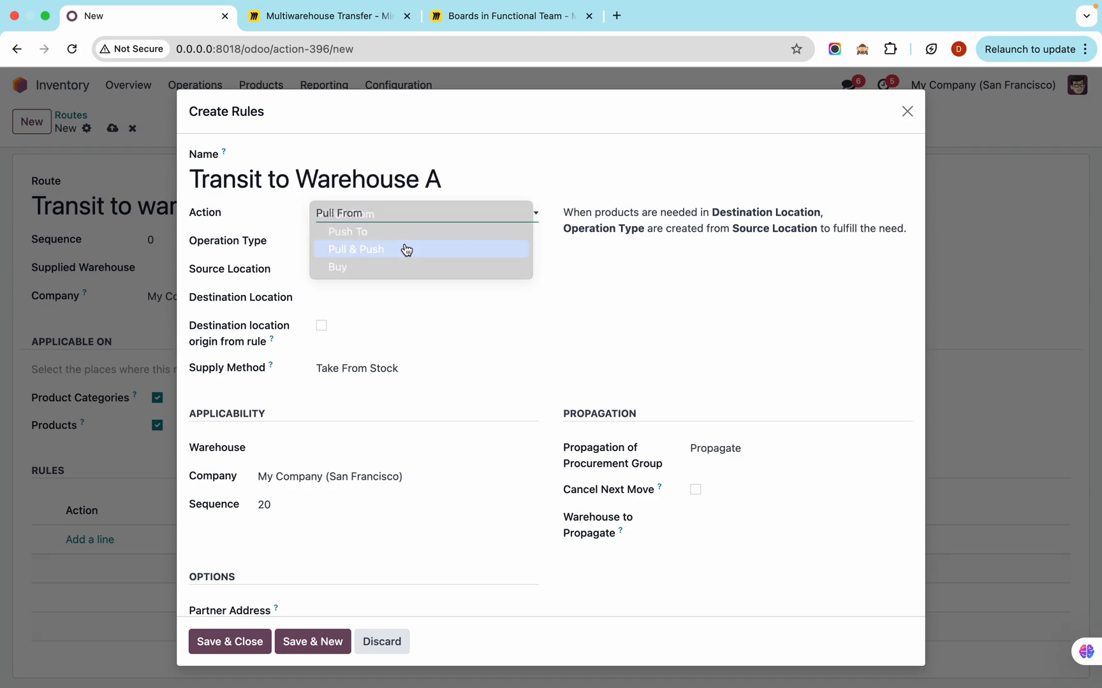
left_click(406, 249)
left_click(409, 242)
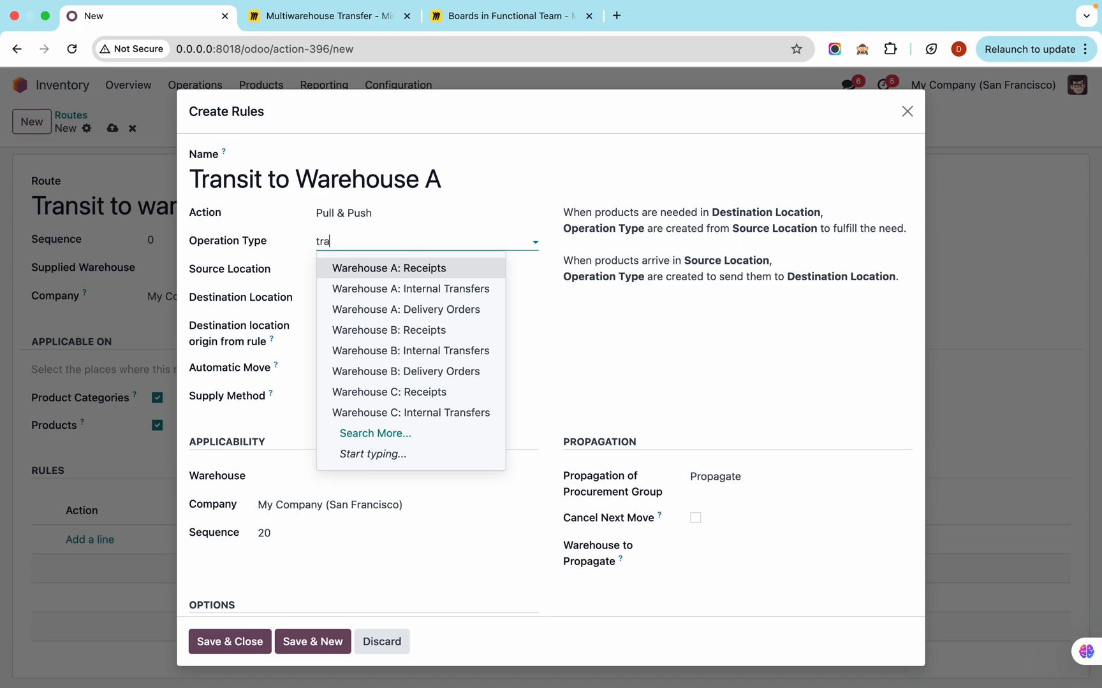
left_click(507, 331)
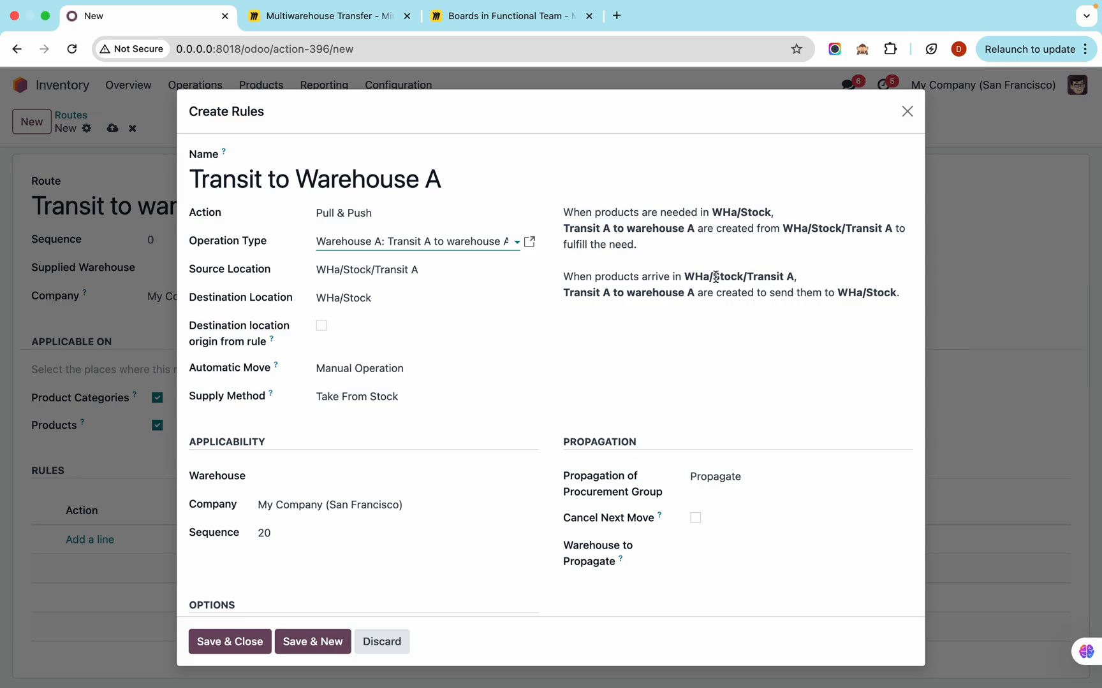
left_click(240, 649)
Start a second rule on the route, named Transit B to warehouse B
left_click(90, 571)
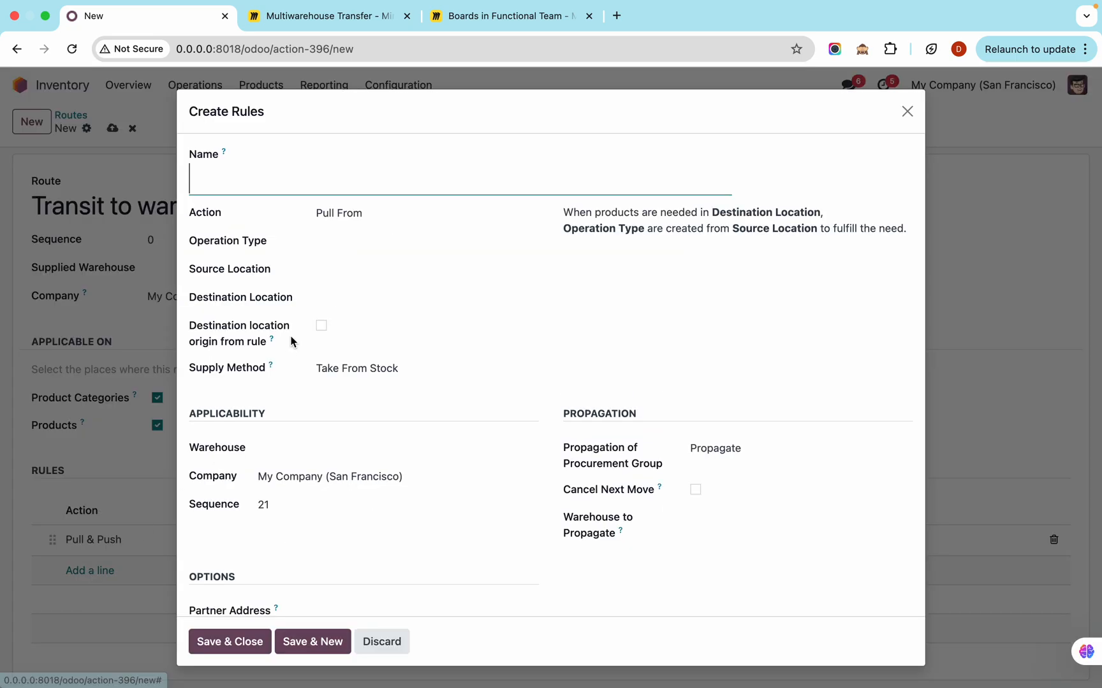
type("Transti")
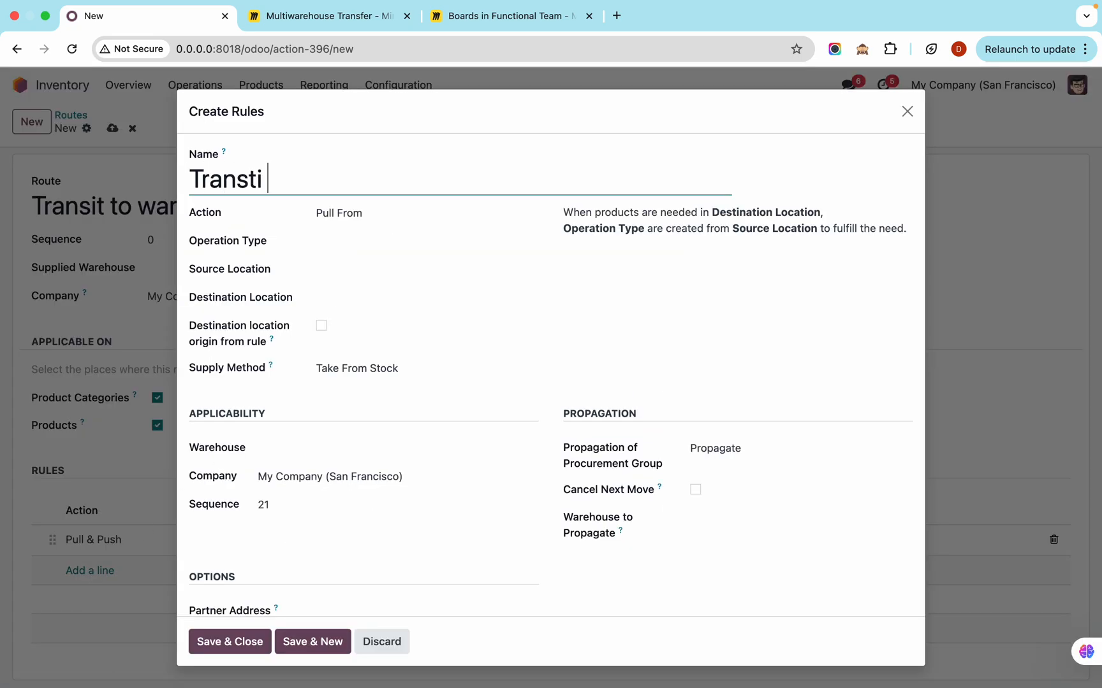
type(" B")
key("BackSpace")
key("BackSpace")
key("BackSpace")
type("it B to")
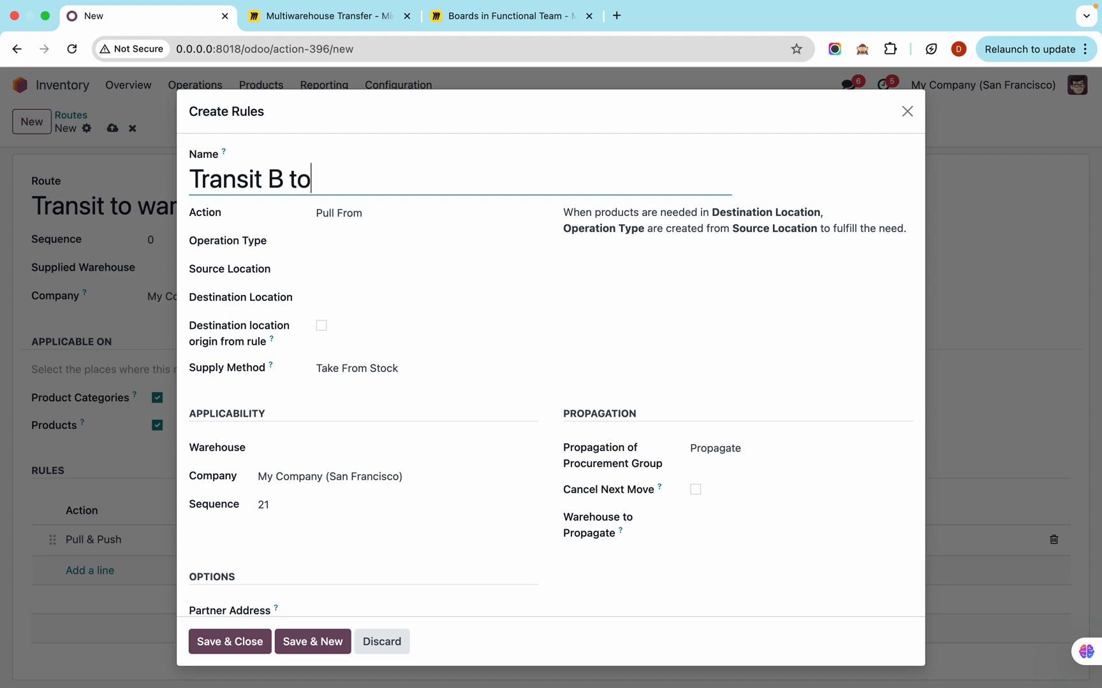
type(" warehouse B")
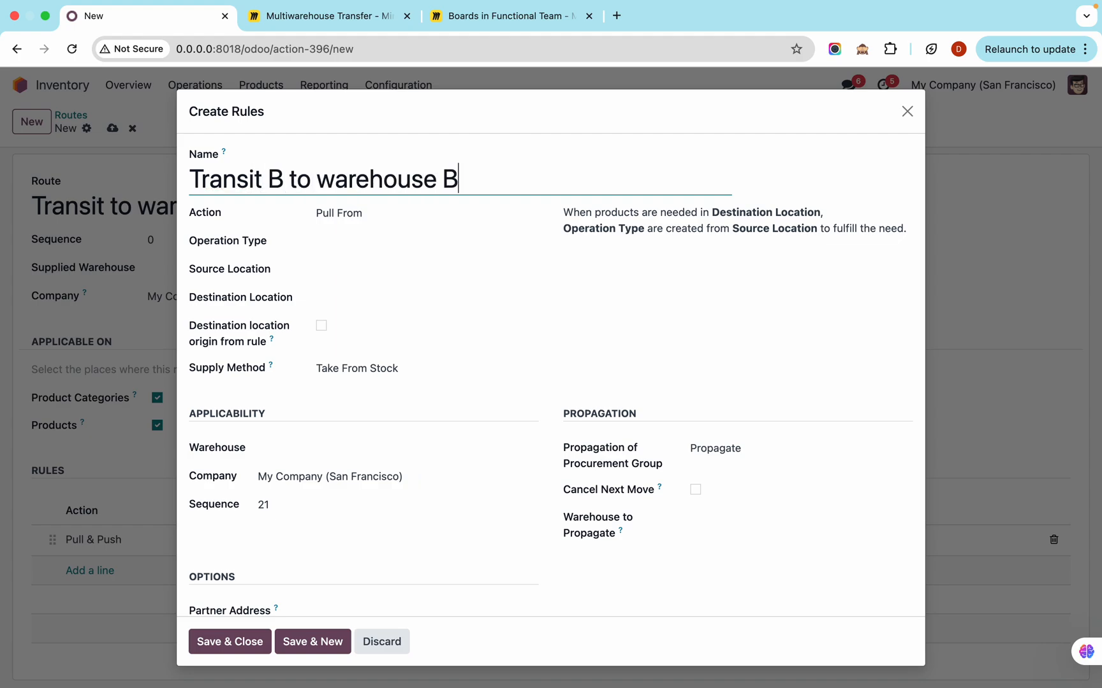
Set the rule's action to Pull & Push and operation type to Warehouse B: Transit B to Warehouse B, and save it
left_click(383, 215)
left_click(381, 249)
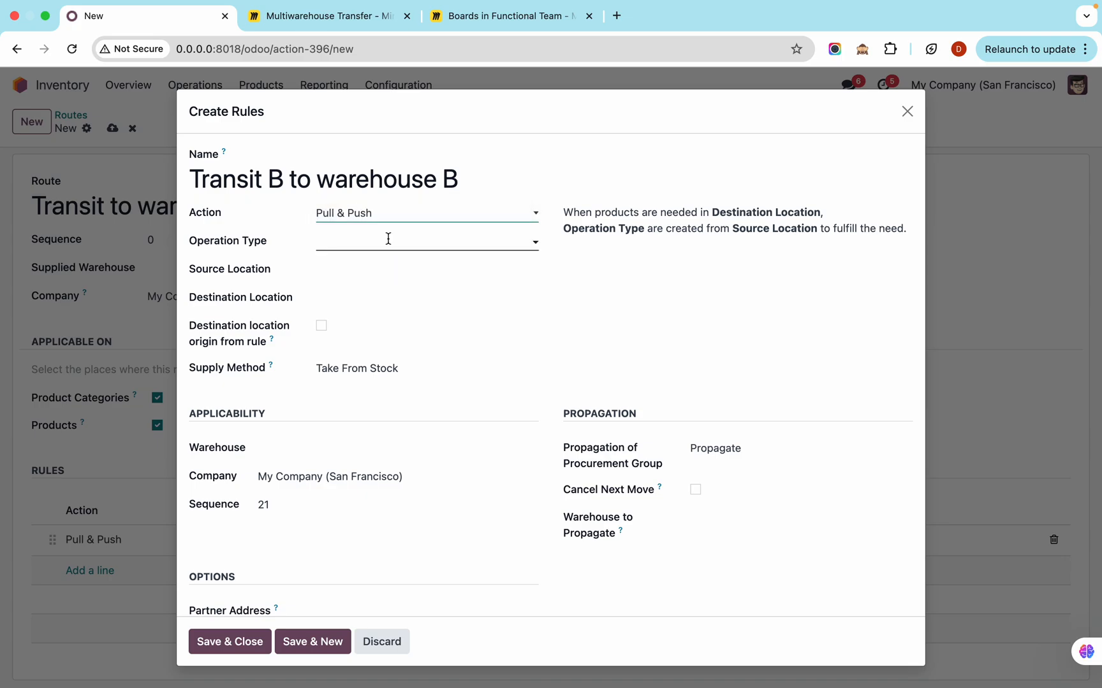
left_click(387, 240)
type("tra")
key("Down")
key("Down")
key("Down")
key("Down")
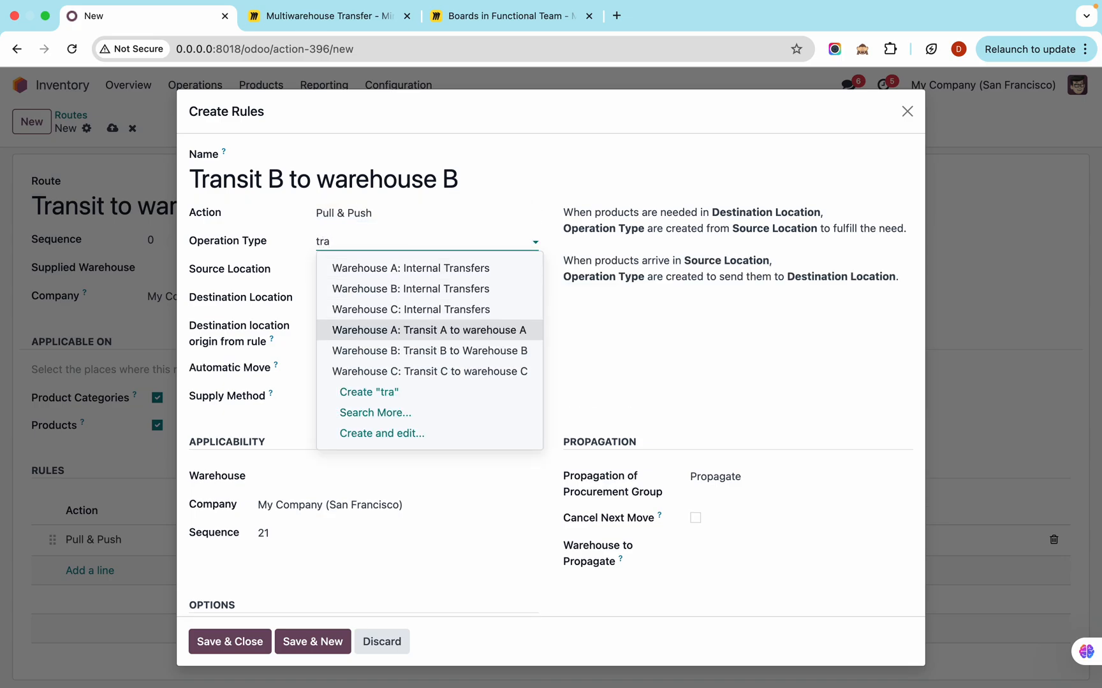
key("Return")
left_click(229, 642)
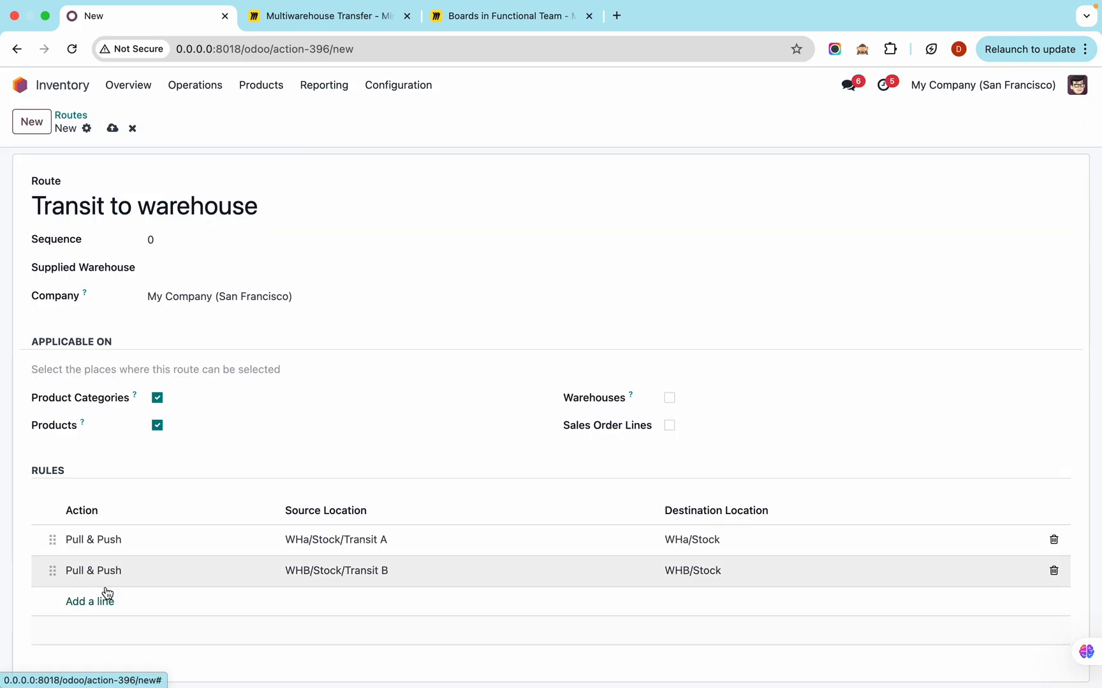
Start a third rule named Transit C to warehouse C with the Pull & Push action
left_click(96, 601)
type("Transit C to warehouse C")
left_click(359, 216)
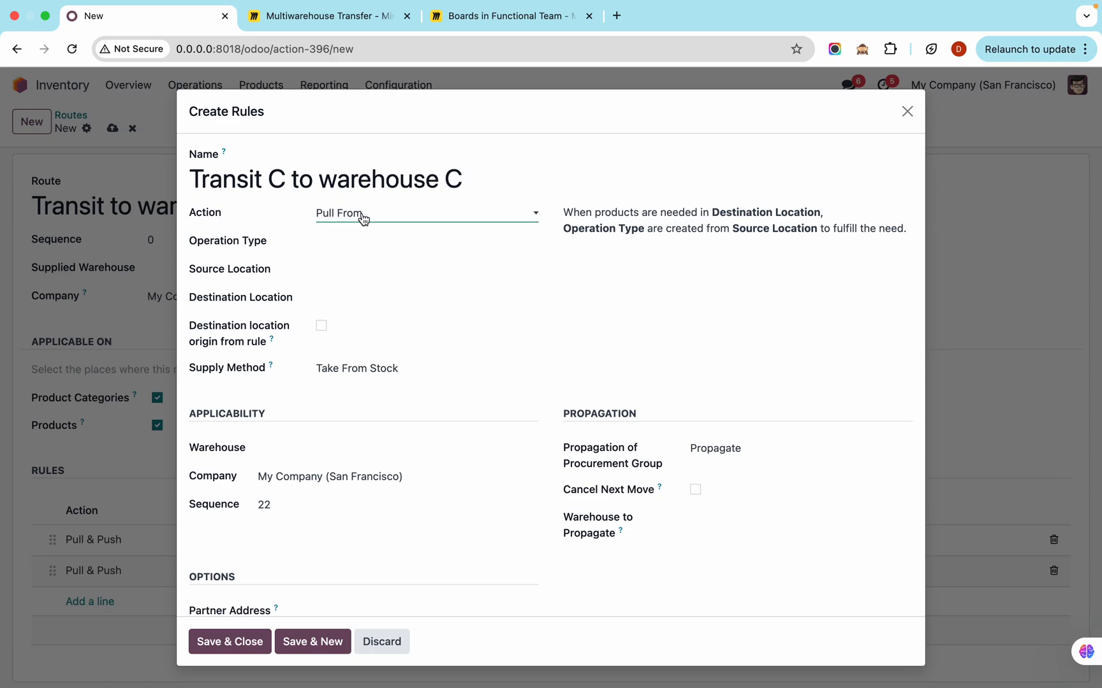
left_click(370, 247)
Set the rule's operation type to Warehouse C: Transit C to warehouse C, and save both the rule and the route
left_click(377, 236)
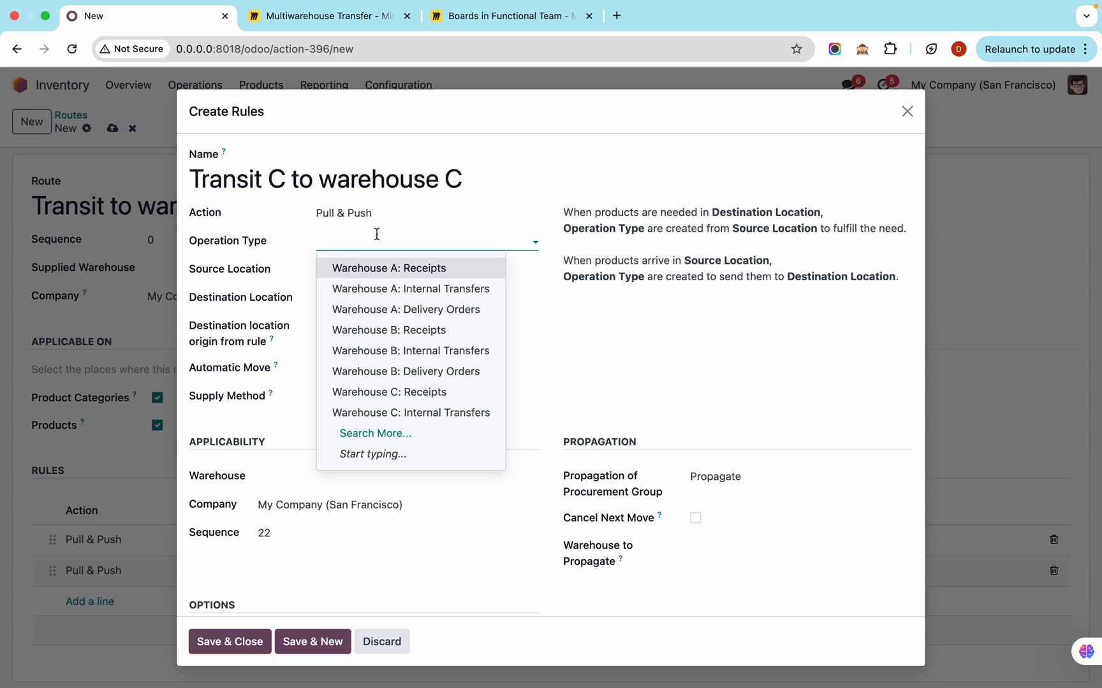
type("tra")
key("Down")
key("Down")
key("Down")
key("Down")
key("Down")
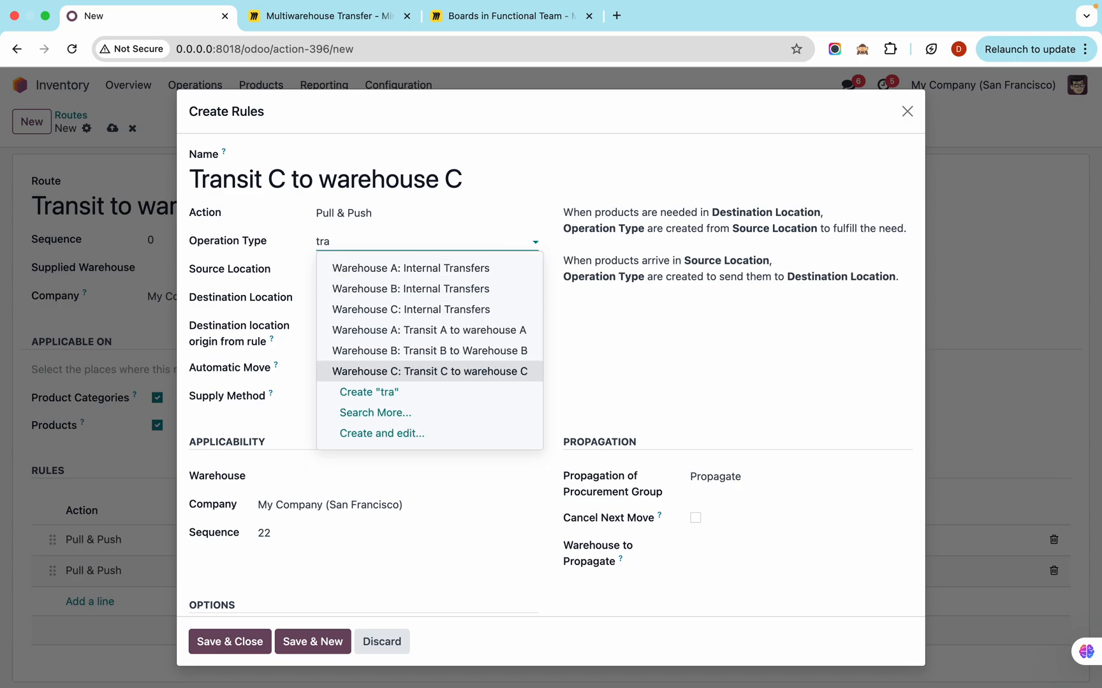
key("Return")
left_click(224, 640)
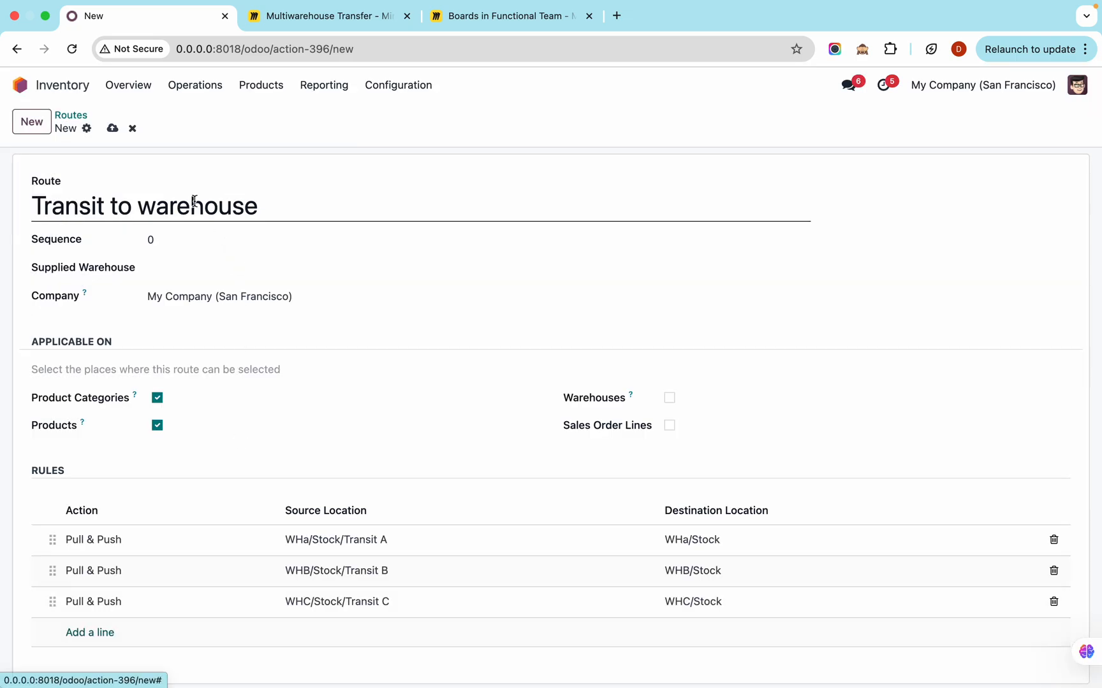
left_click(111, 128)
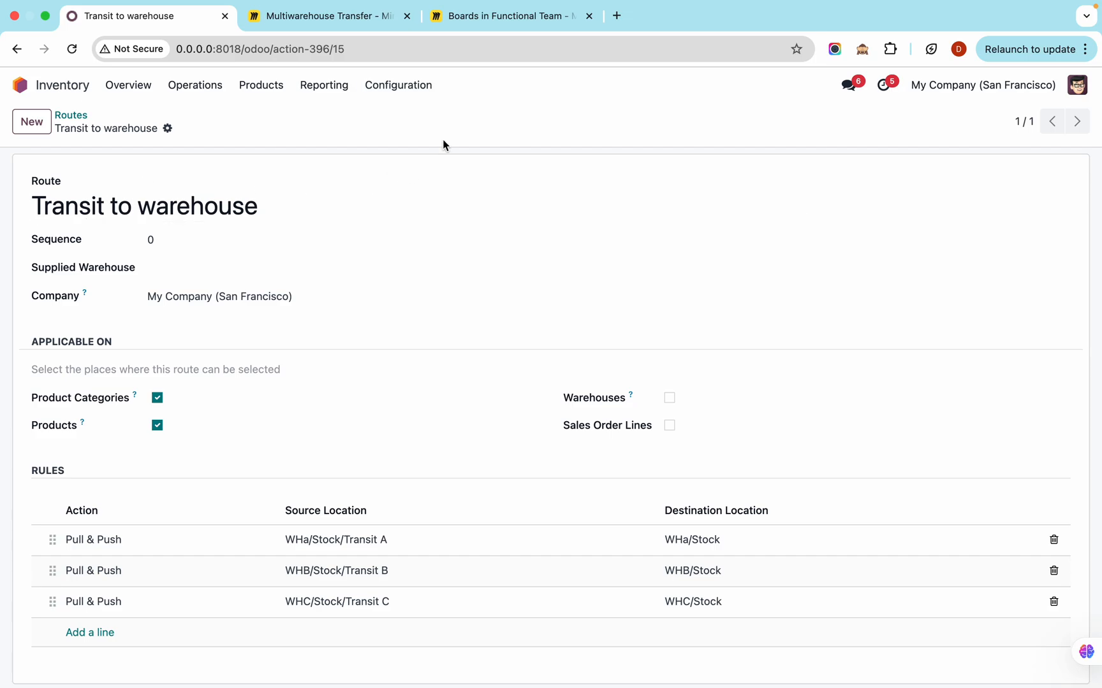
Assign the Transit to warehouse route to the All product category and save it
left_click(415, 85)
left_click(452, 329)
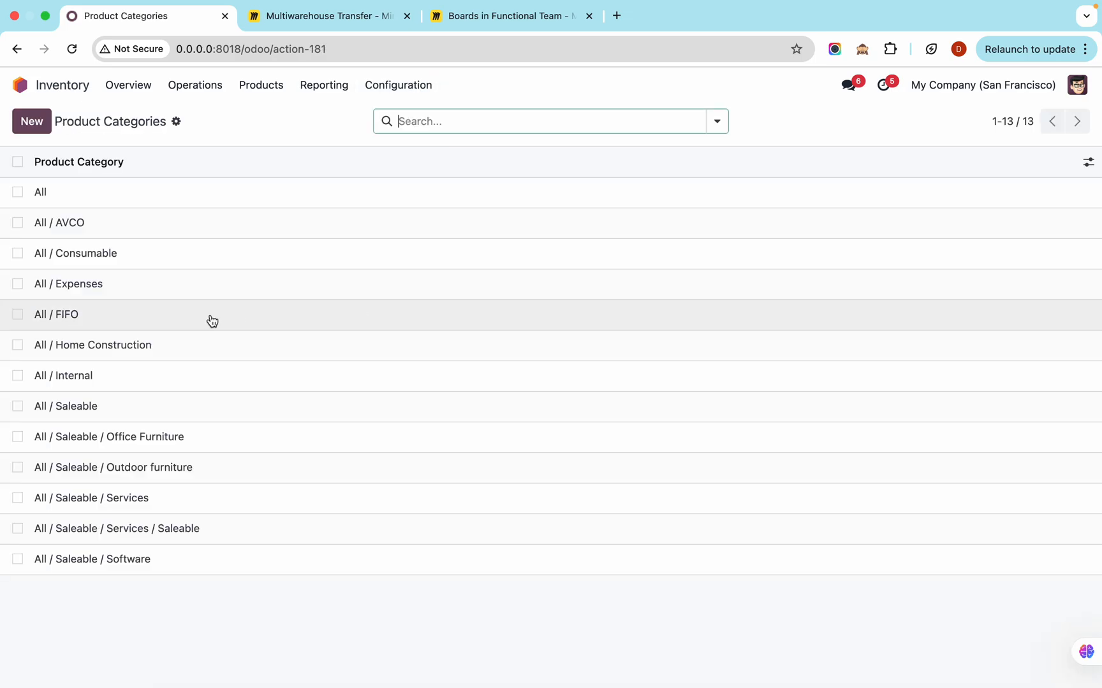
left_click(224, 194)
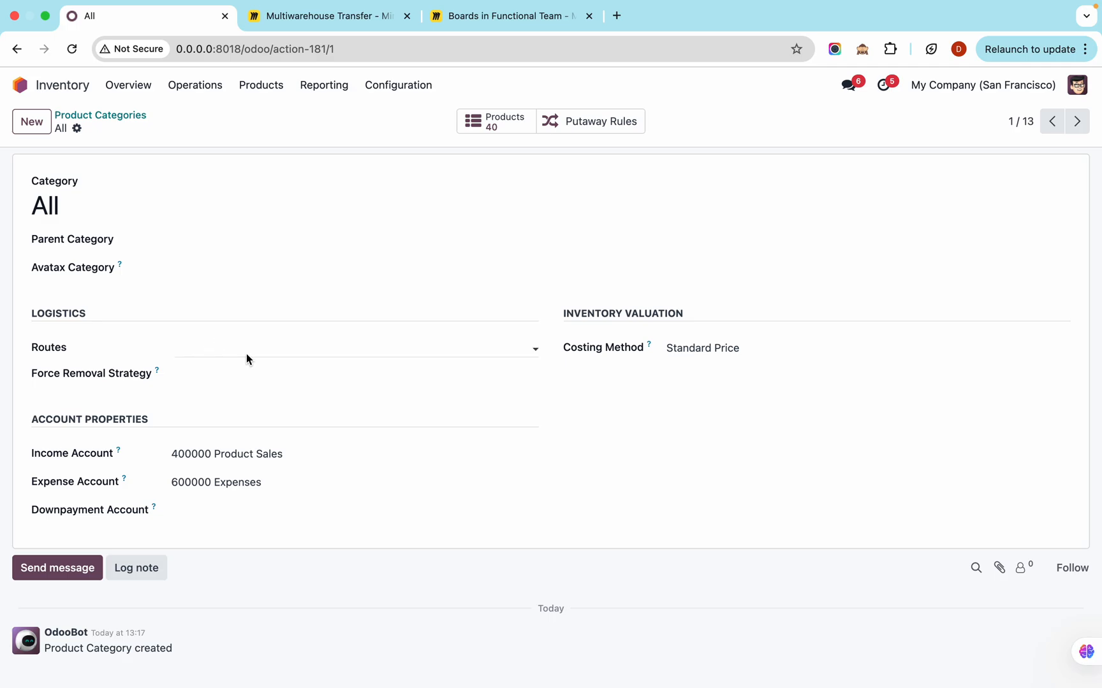
left_click(248, 351)
left_click(240, 381)
left_click(159, 129)
Switch to Purchase and start a new request for quotation with Azure Interior as the vendor
left_click(17, 87)
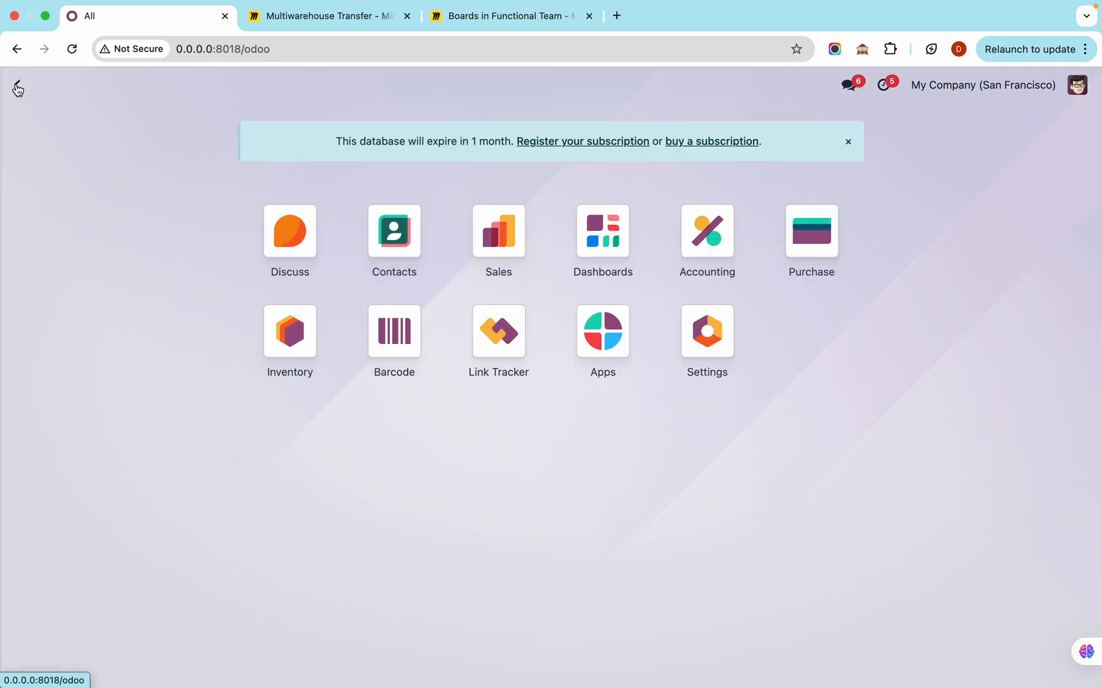
type("pu")
key("Return")
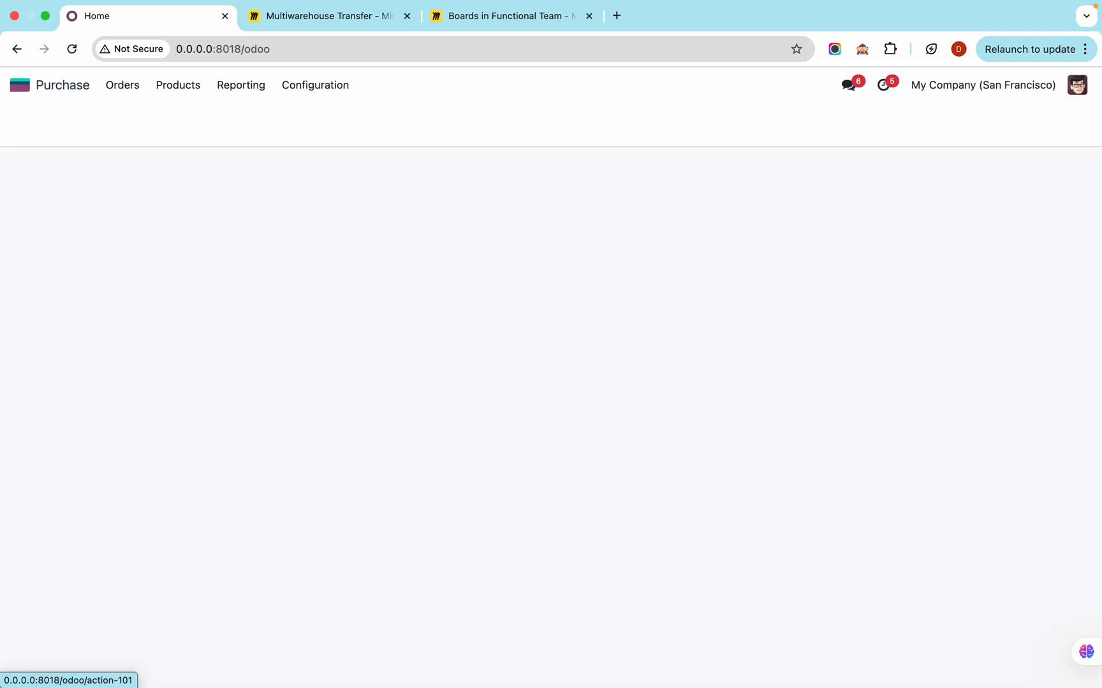
left_click(33, 126)
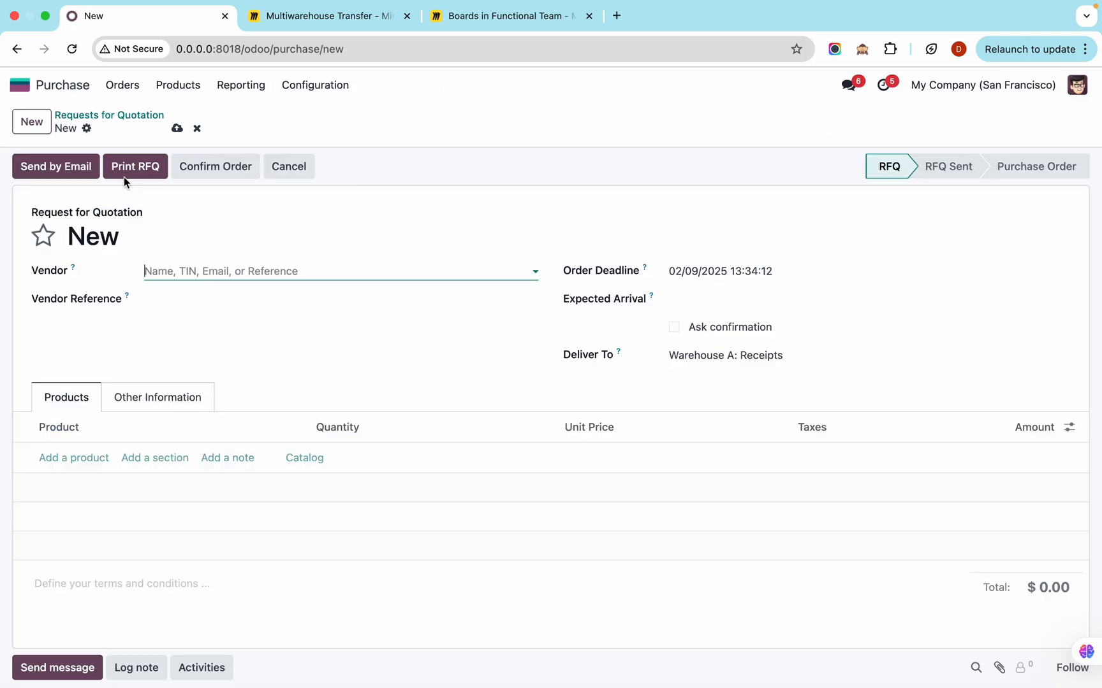
left_click(185, 269)
left_click(235, 307)
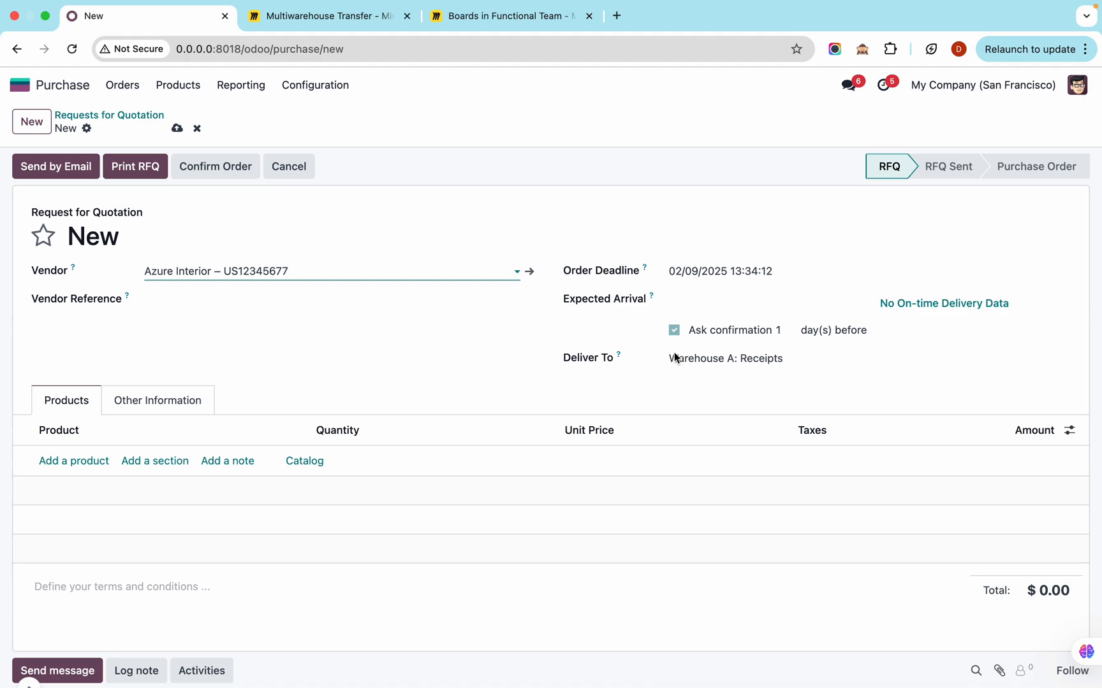
Add a product line by creating a new product named Test with inventory tracking by quantity enabled
left_click(74, 464)
type("Test")
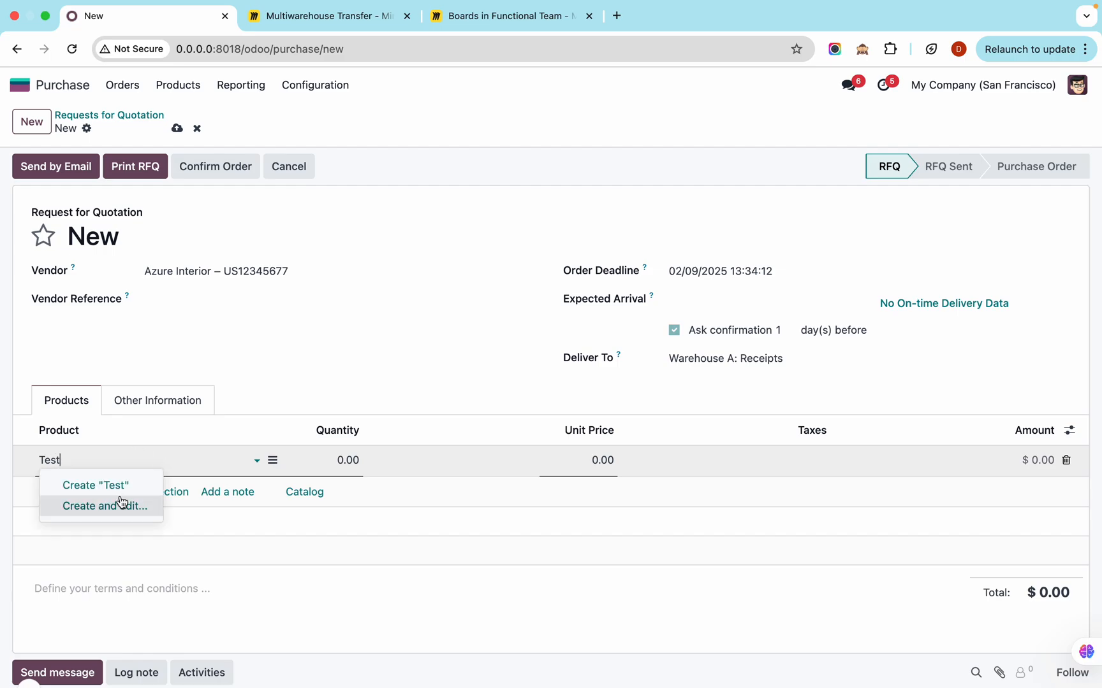
left_click(125, 503)
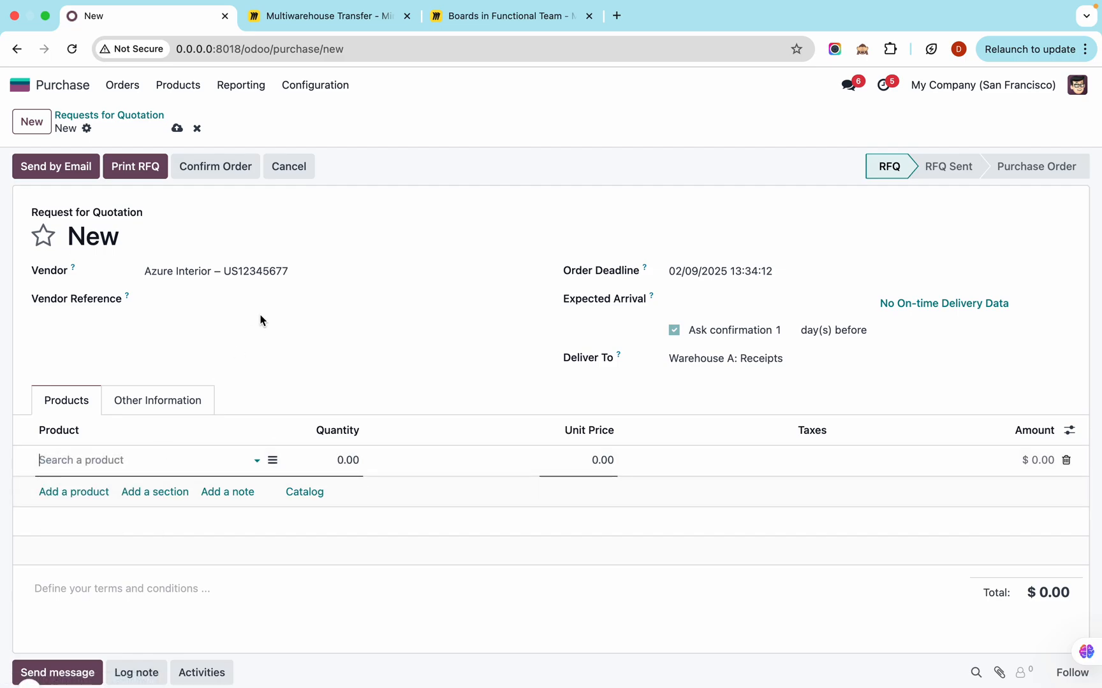
left_click(295, 376)
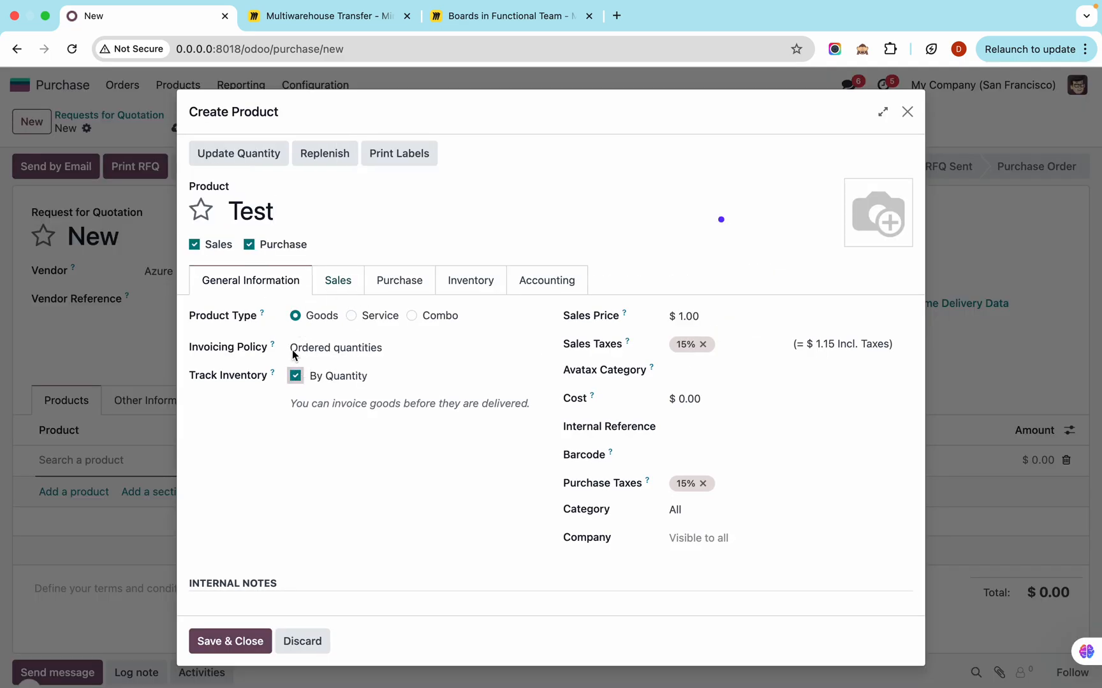
left_click(227, 633)
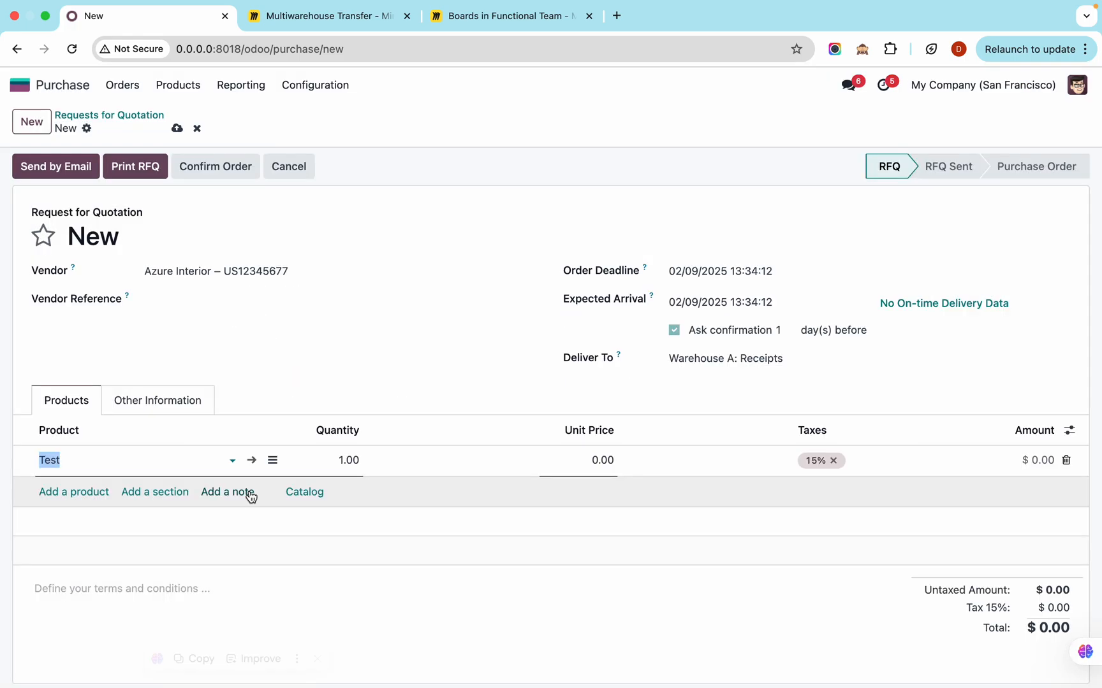
Set the Test line's quantity to 600 and unit price to 10, and save the request for quotation
left_click(326, 466)
type("600")
left_click(583, 459)
type("10")
left_click(176, 128)
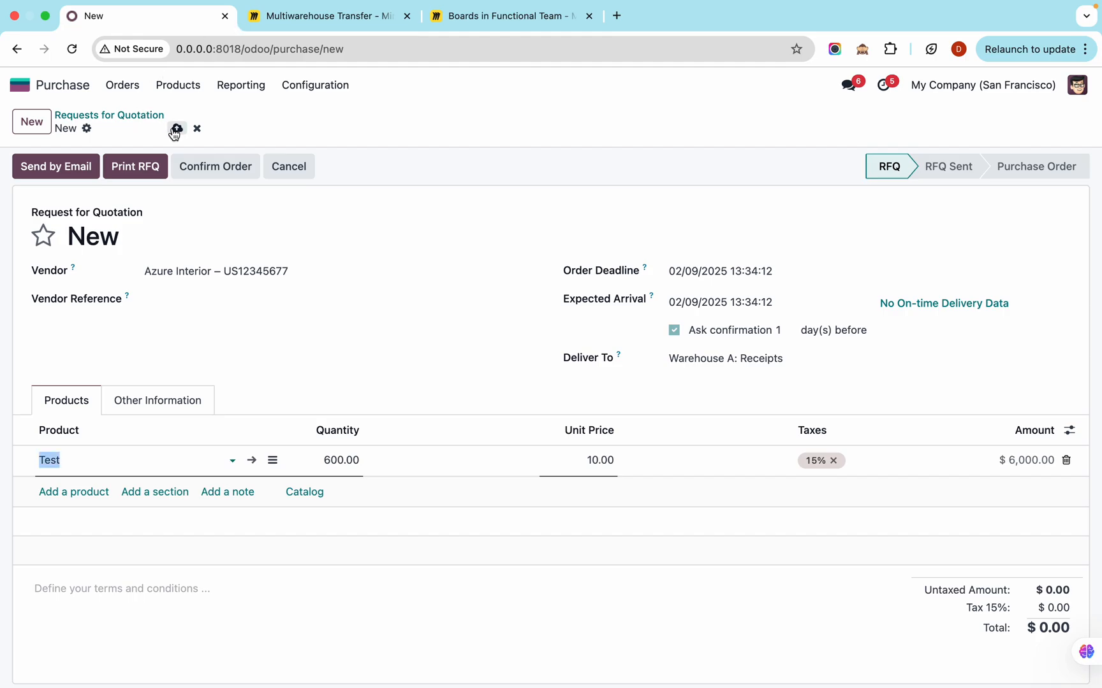
Review the Test product record from the order line and confirm the purchase order
left_click(51, 464)
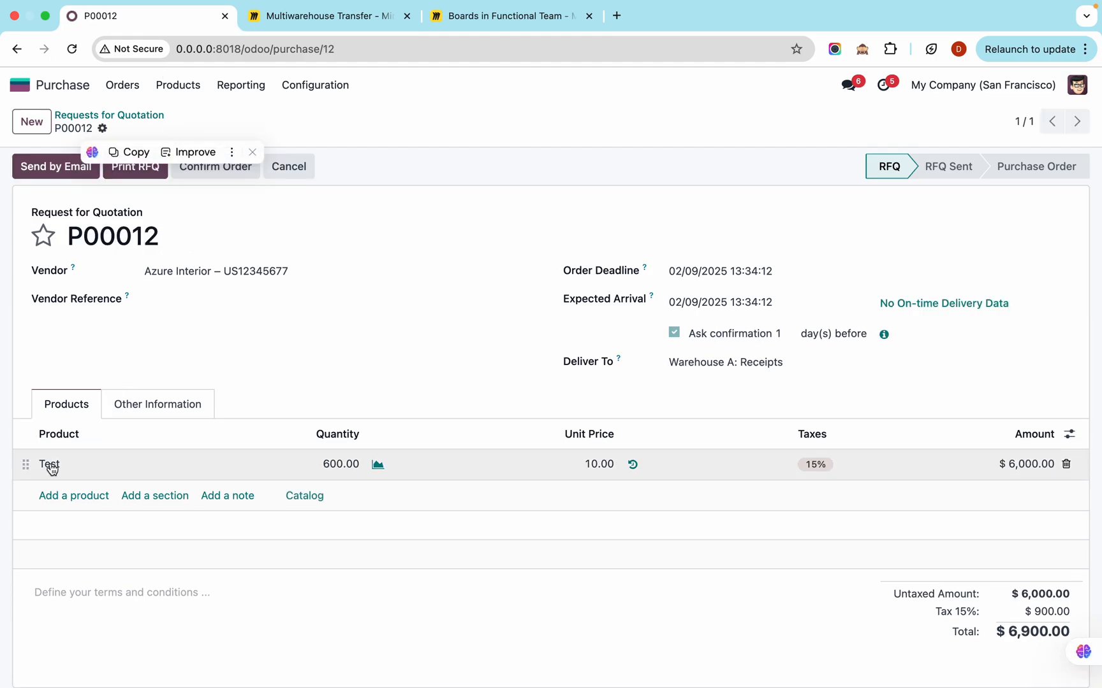
left_click(252, 464)
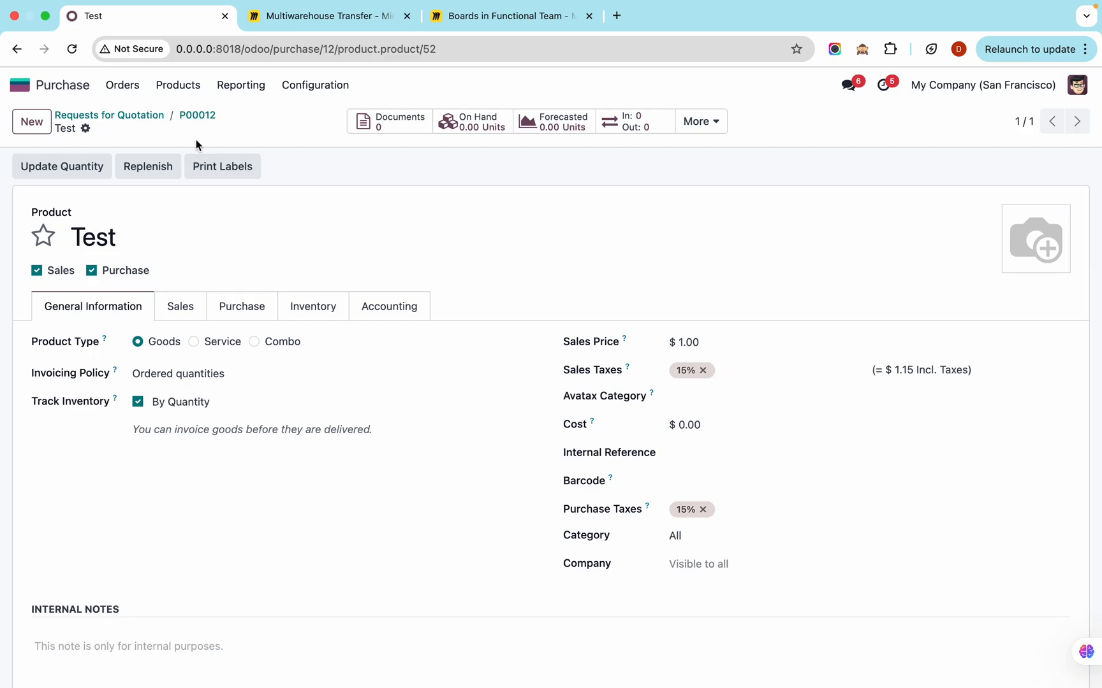
left_click(205, 121)
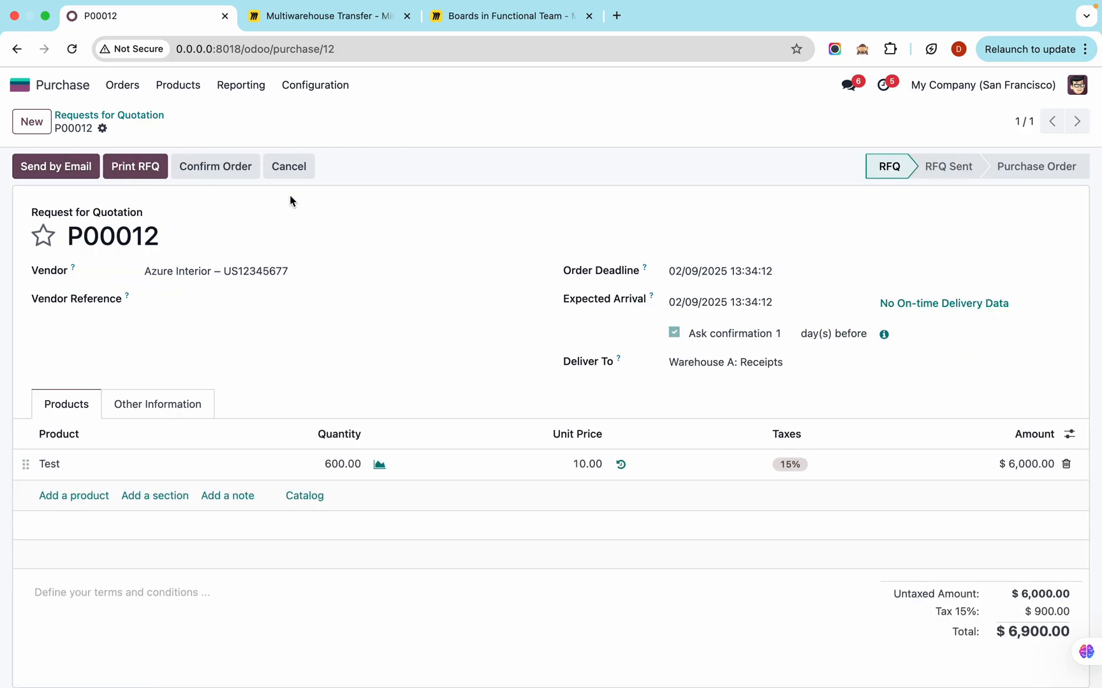
left_click(204, 161)
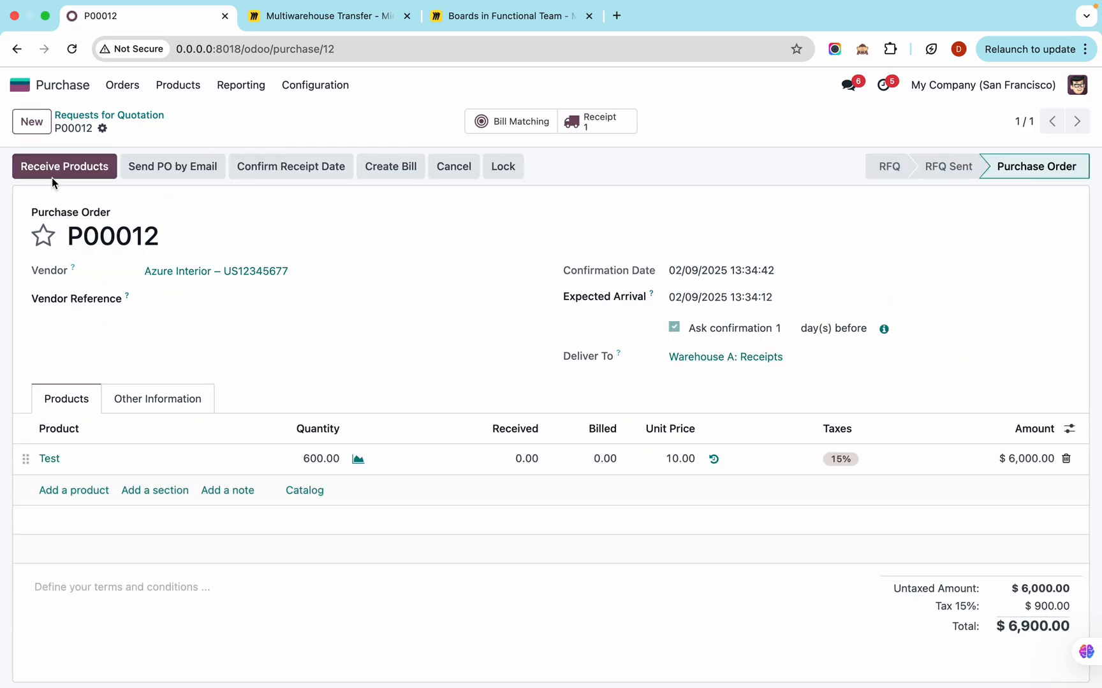
Open the purchase order's receipt, check the Test product's stock figures, and validate the receipt of 600 units
left_click(54, 167)
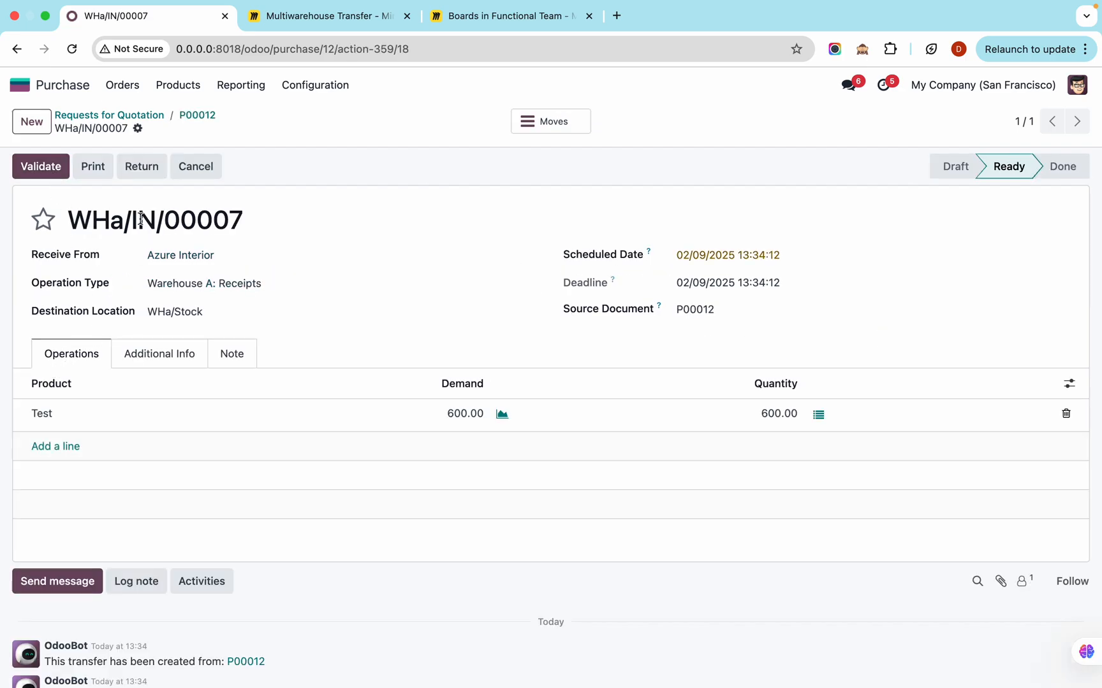
left_click_drag(42, 417, 44, 420)
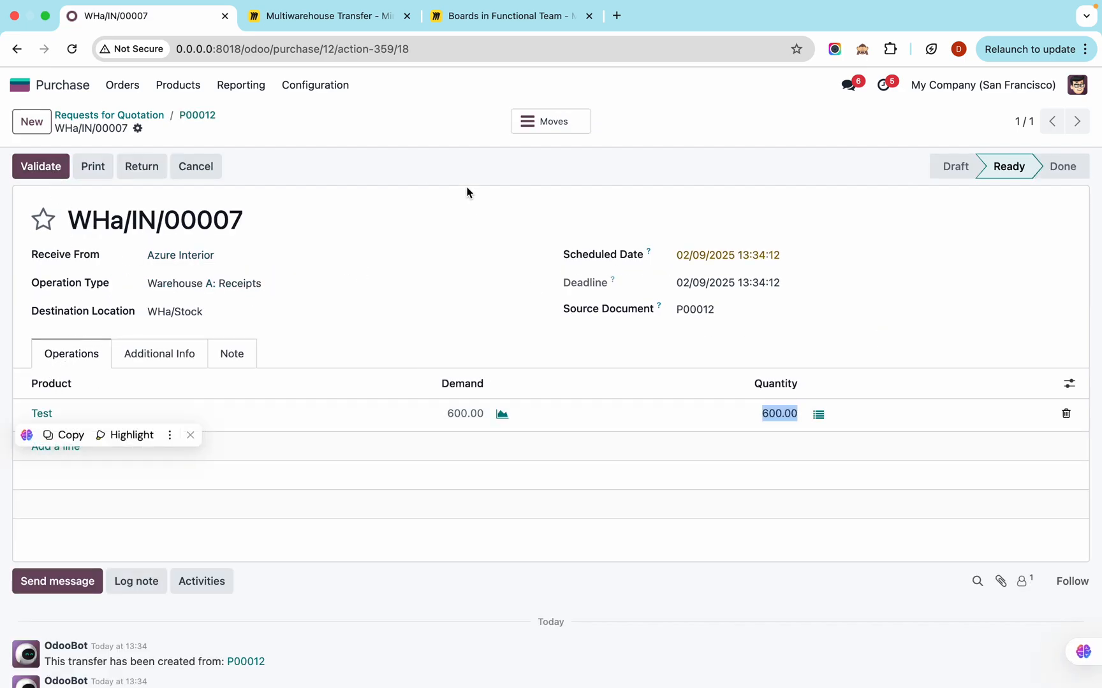
left_click(41, 413)
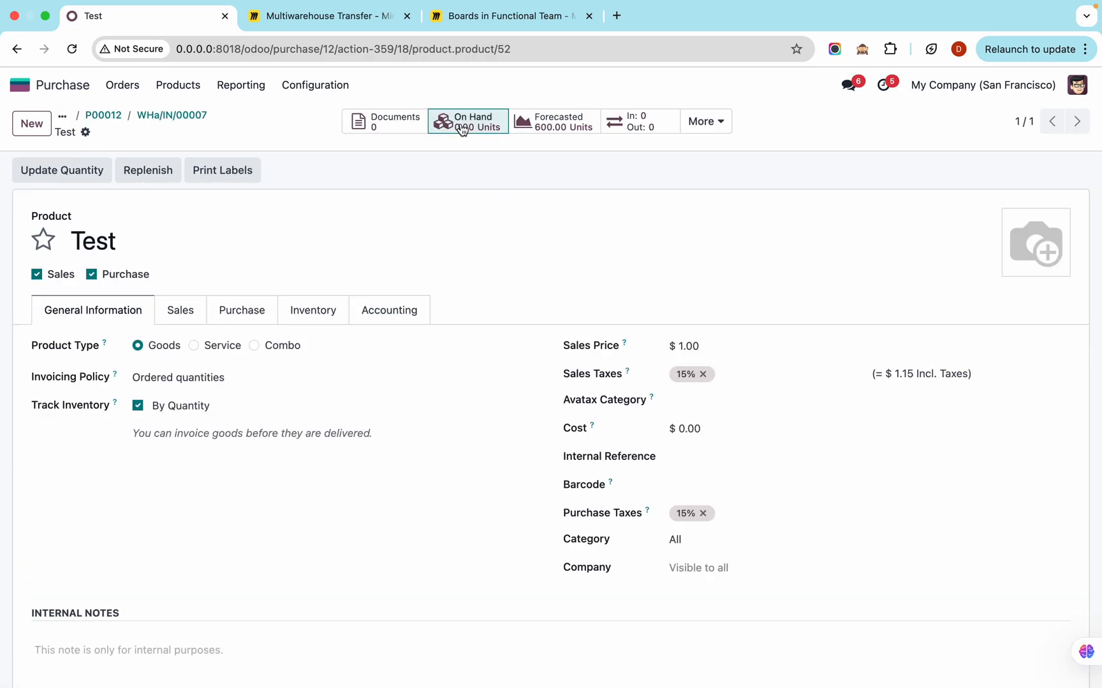
left_click(166, 115)
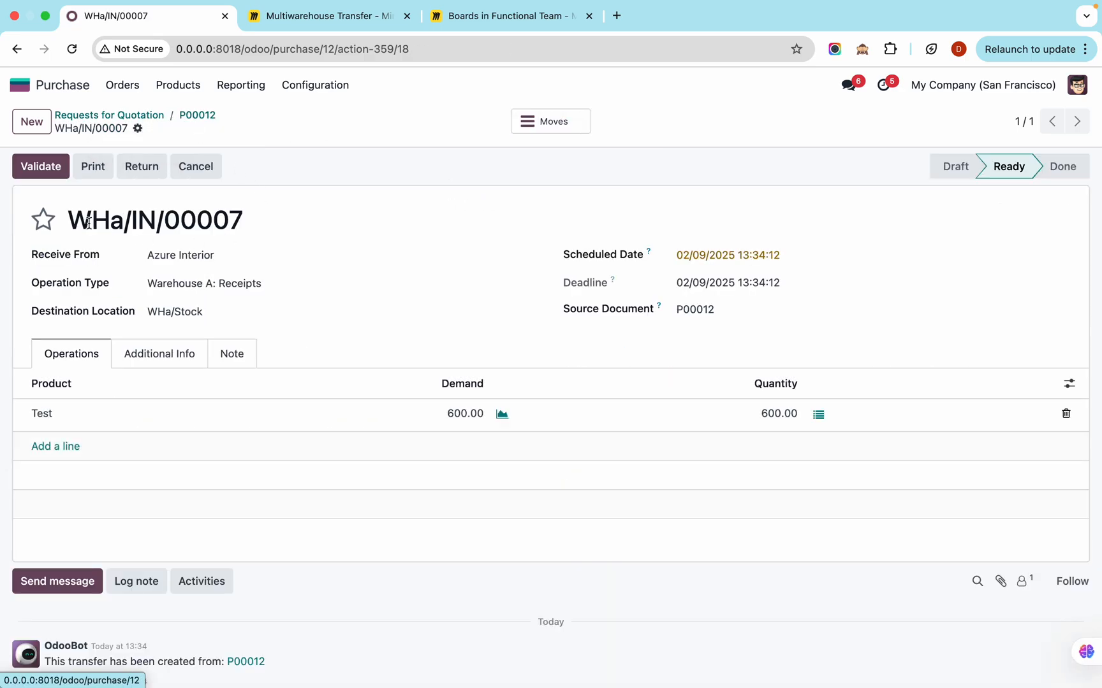
left_click(40, 165)
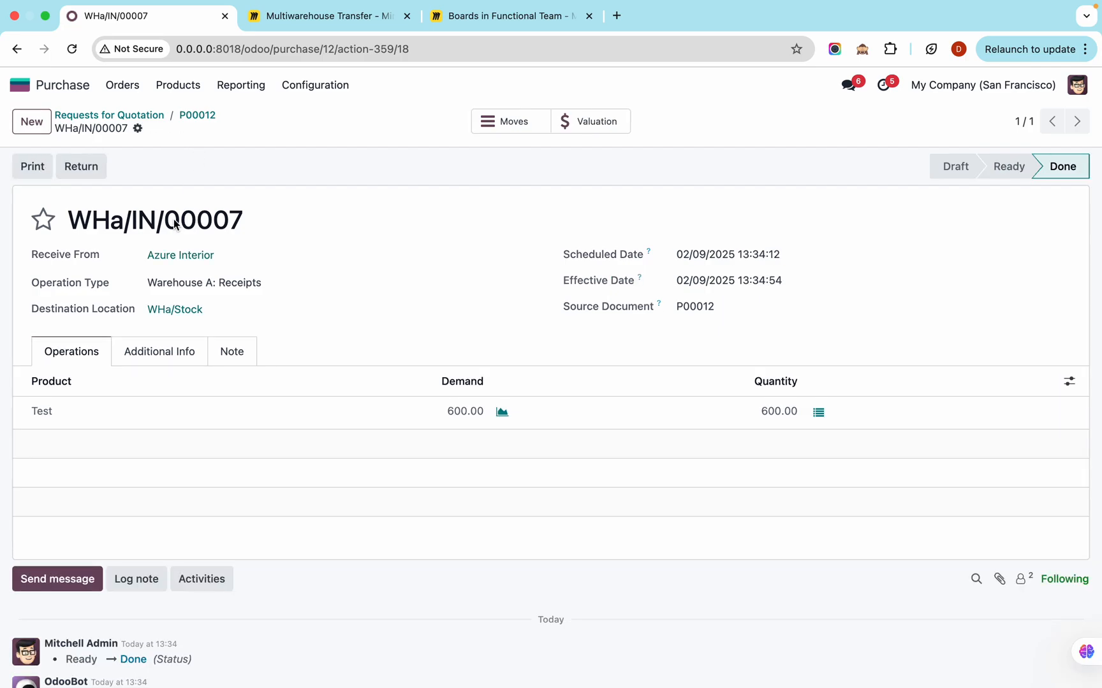
Check the Test product's on-hand quantity by location from the validated receipt
left_click(42, 417)
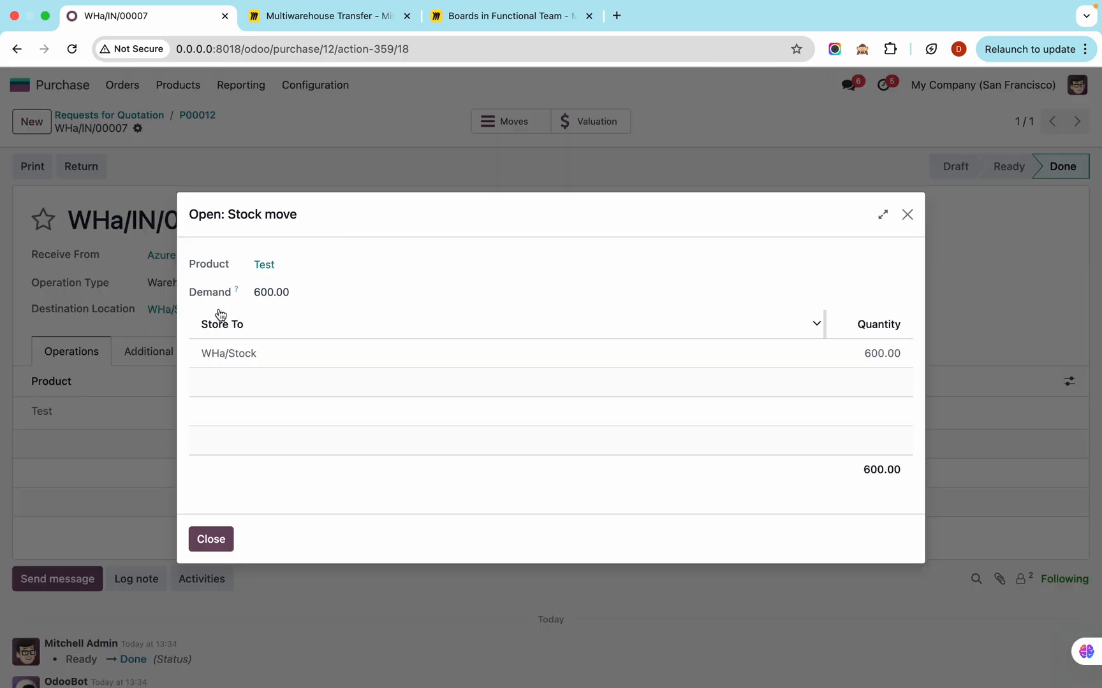
left_click(264, 265)
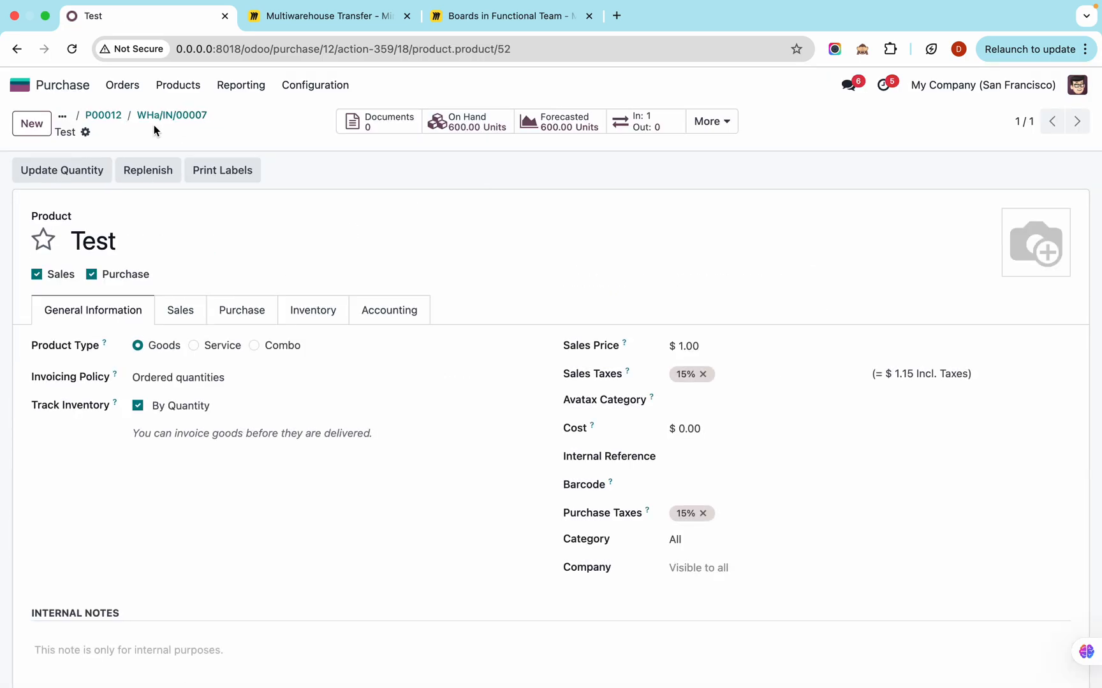
left_click(437, 125)
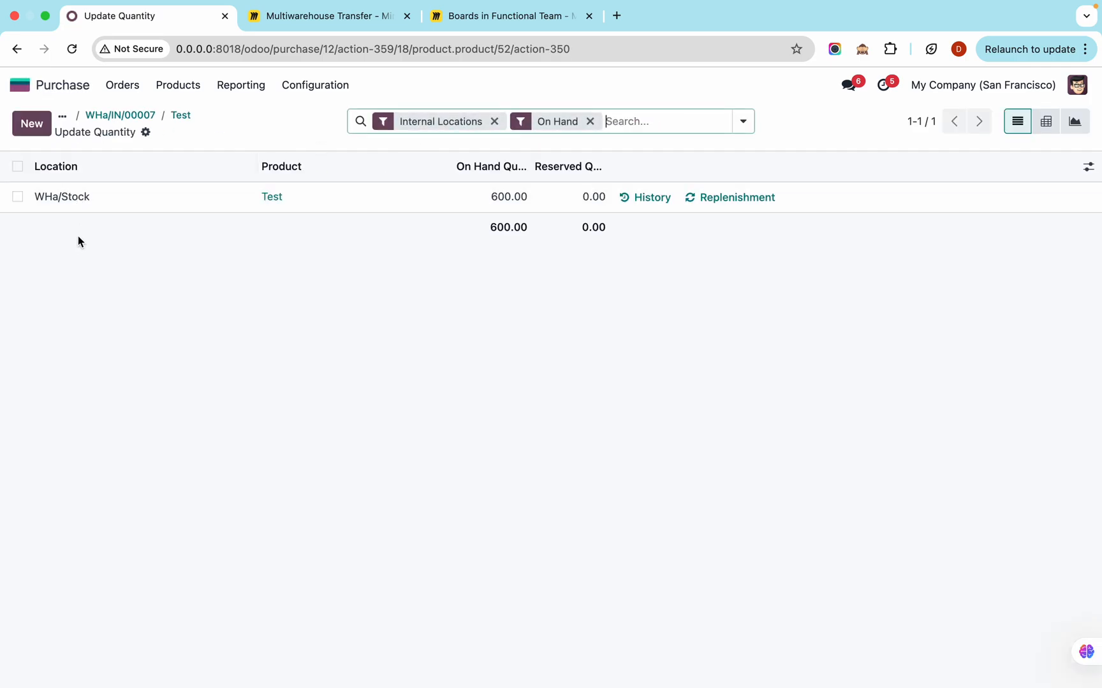
Switch to Inventory and start a new Warehouse A delivery order with Warehouse B as the delivery address
left_click(22, 97)
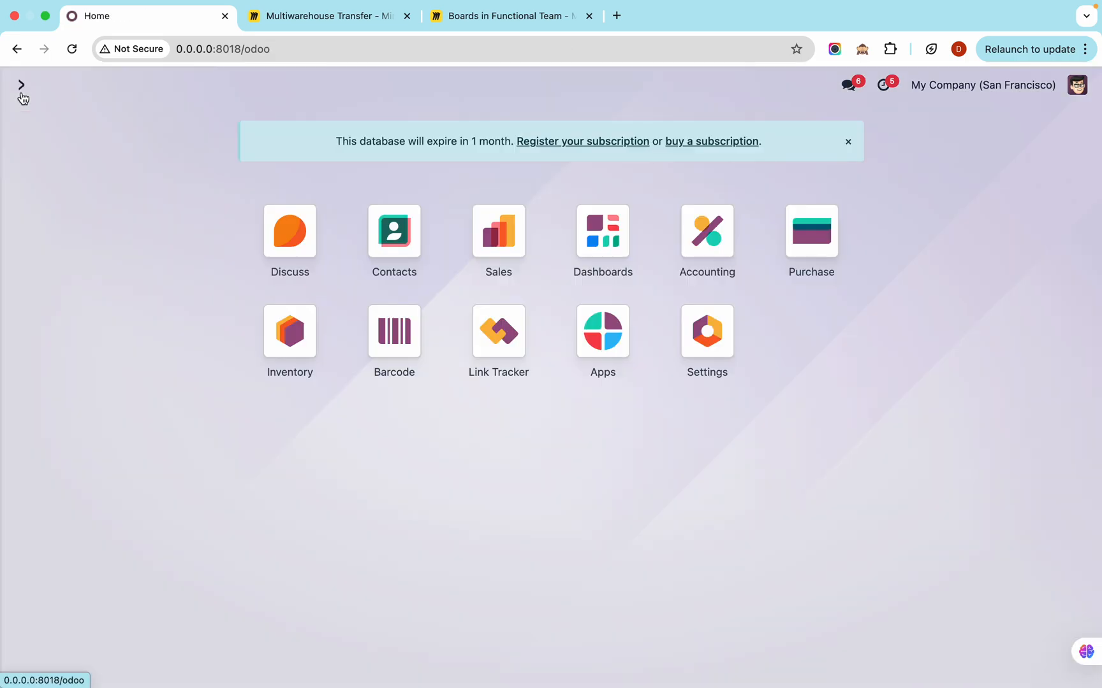
left_click(300, 350)
scroll(276, 465, "down", 1)
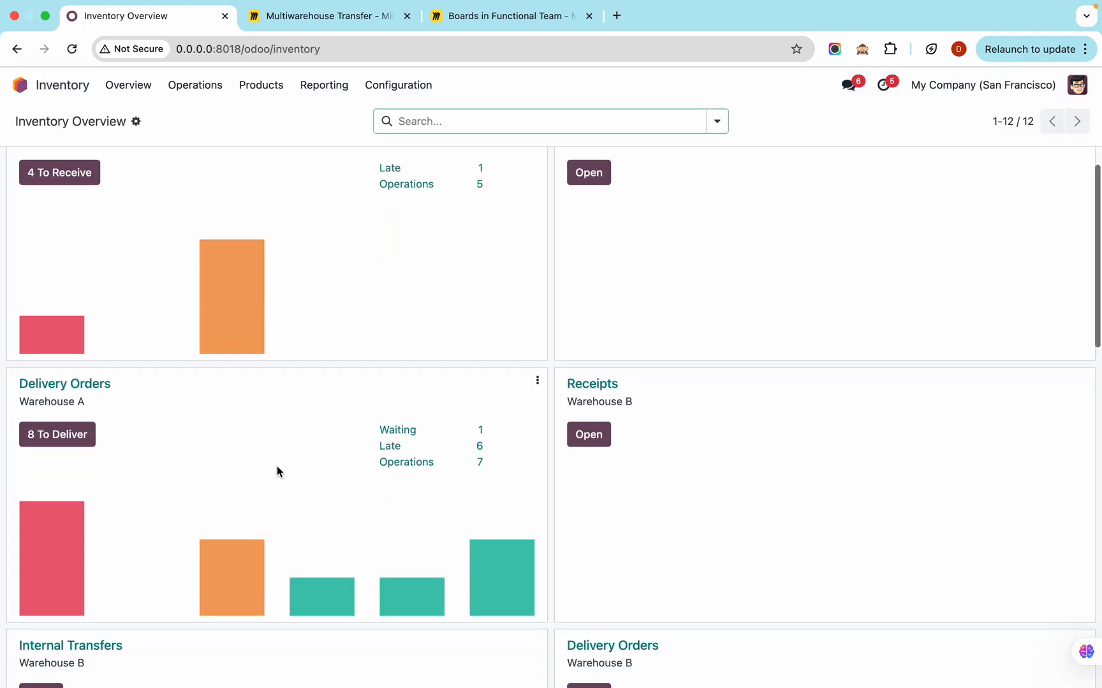
left_click(92, 385)
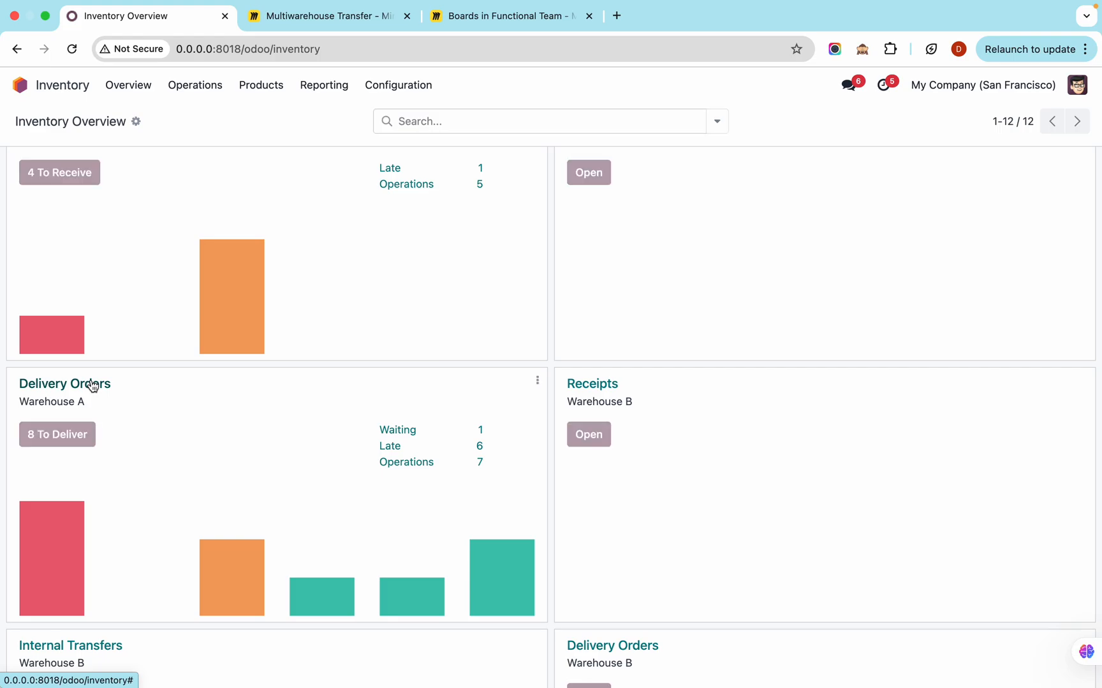
left_click(28, 128)
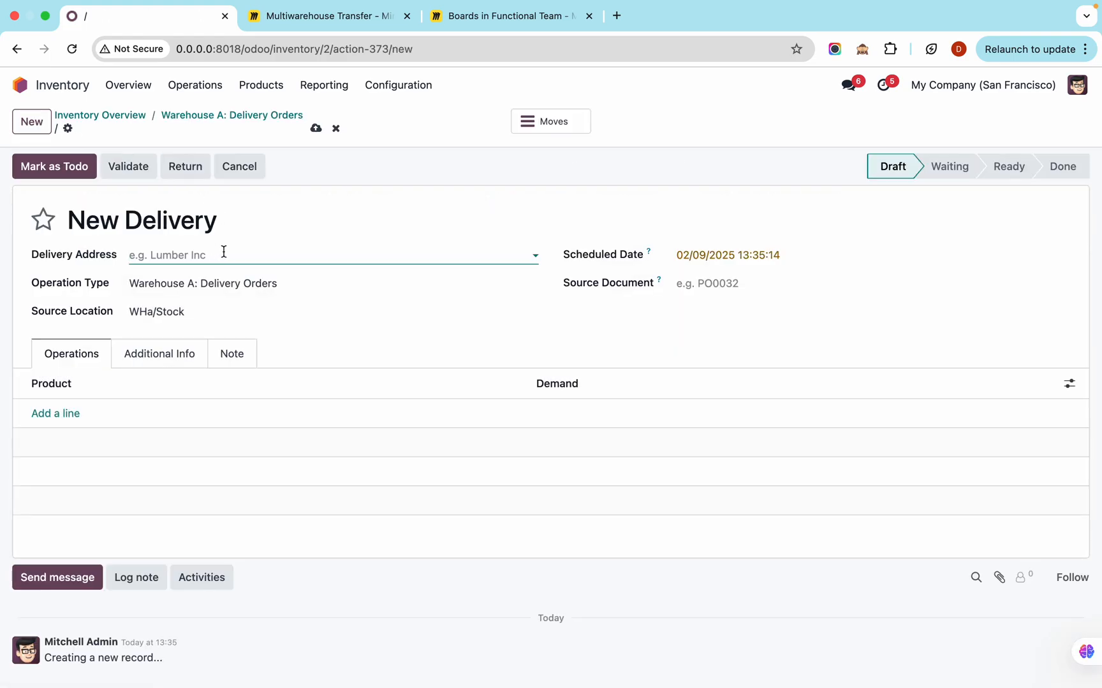
type("ware")
left_click(212, 300)
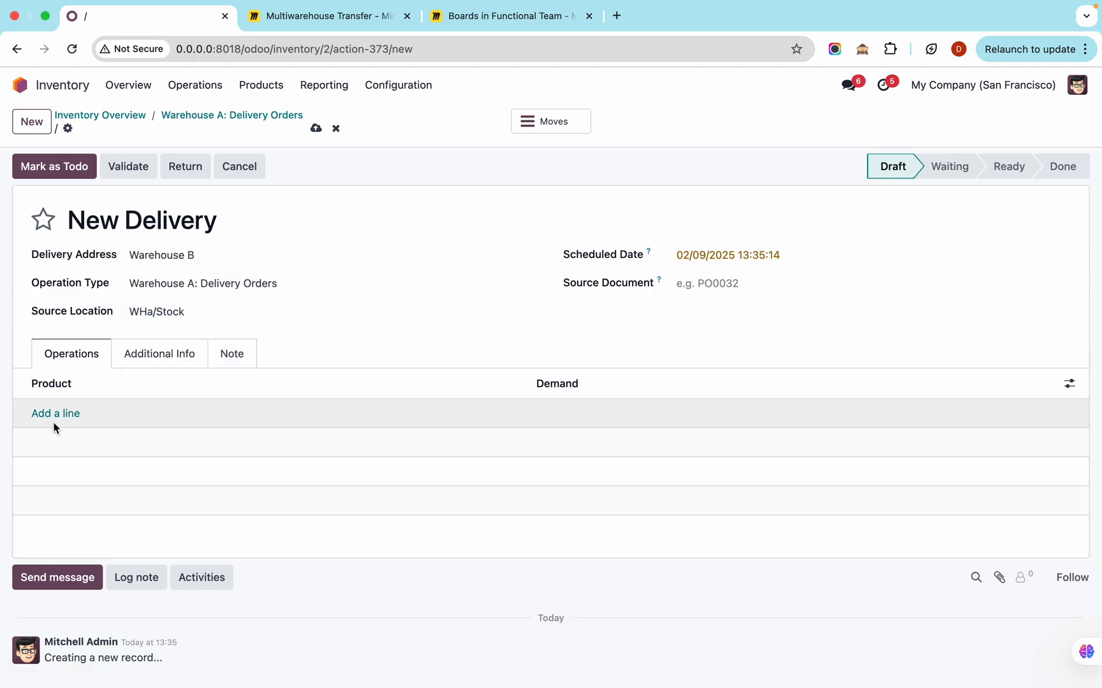
Add the product Test to the delivery with a demand of 200
left_click(57, 415)
type("tes")
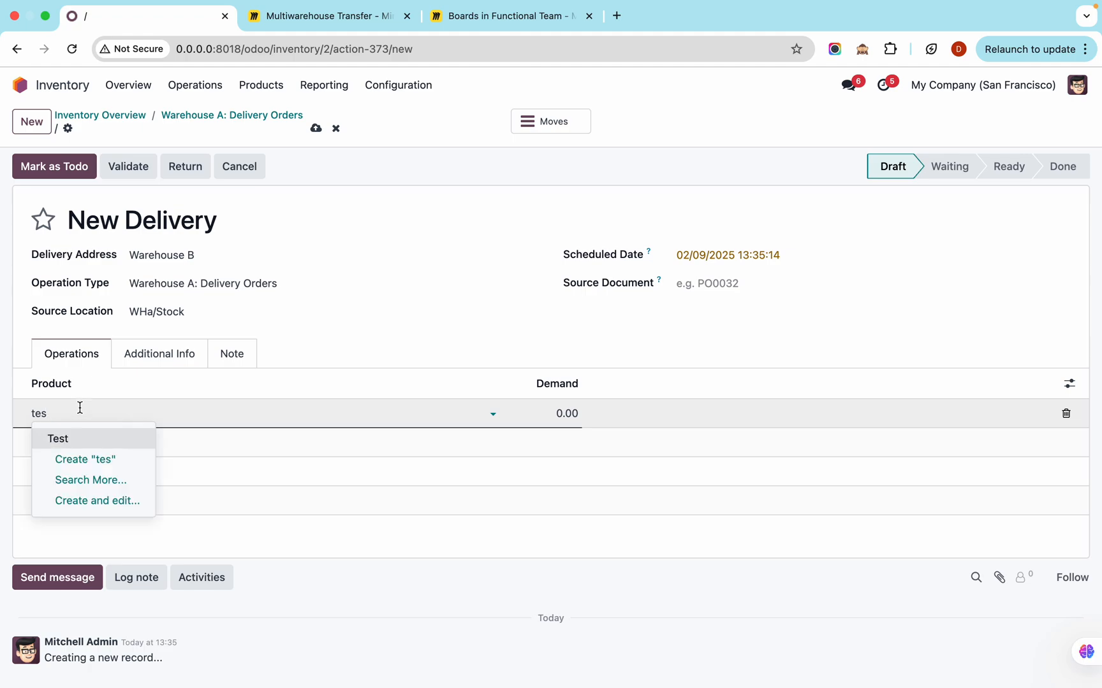
left_click(81, 439)
left_click(524, 412)
type("200")
Save the delivery order, mark it as to do, and validate it
left_click(315, 128)
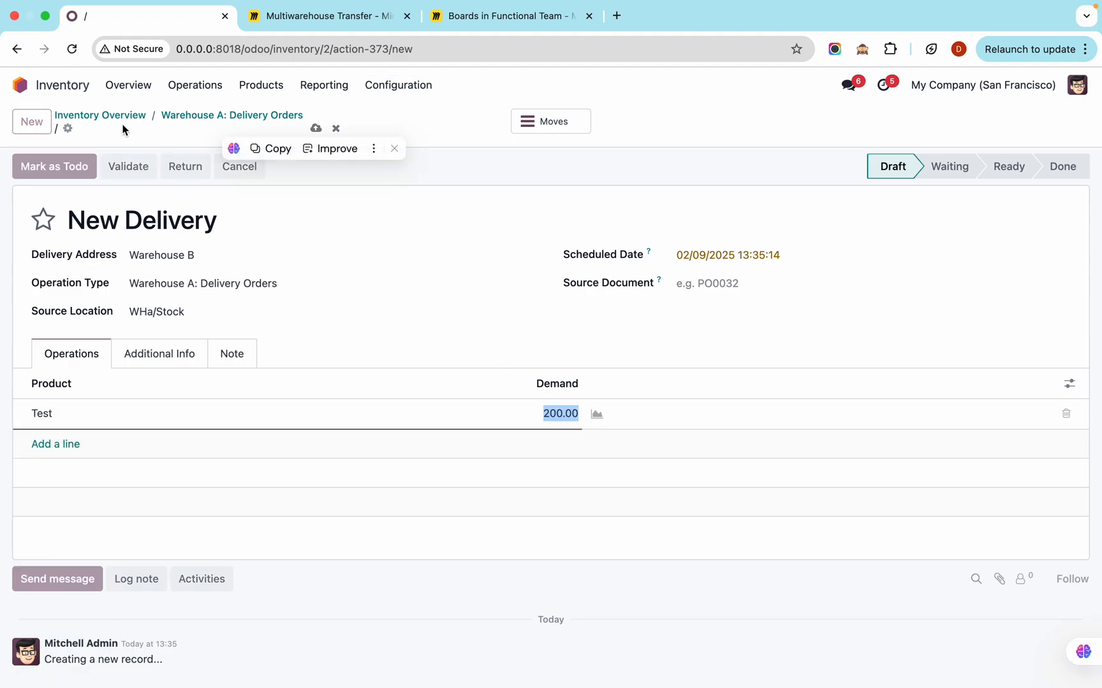
left_click(60, 170)
left_click(43, 169)
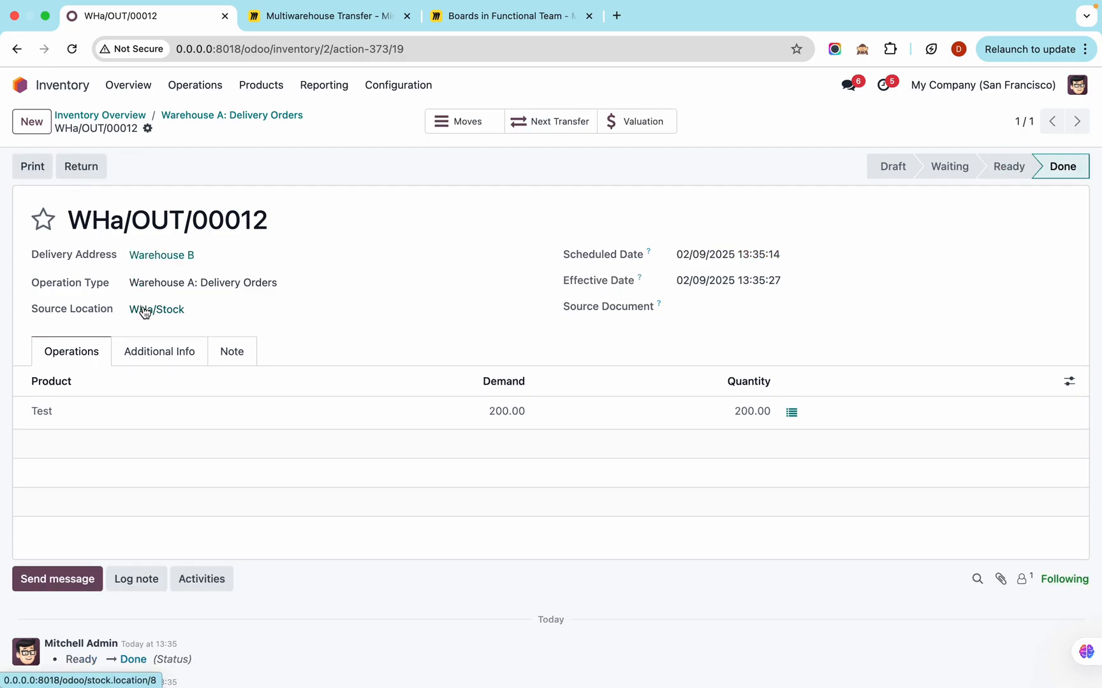
Open today's pending Transit B to Warehouse B transfer from the inventory overview
left_click(116, 117)
scroll(191, 380, "down", 10)
scroll(192, 381, "down", 7)
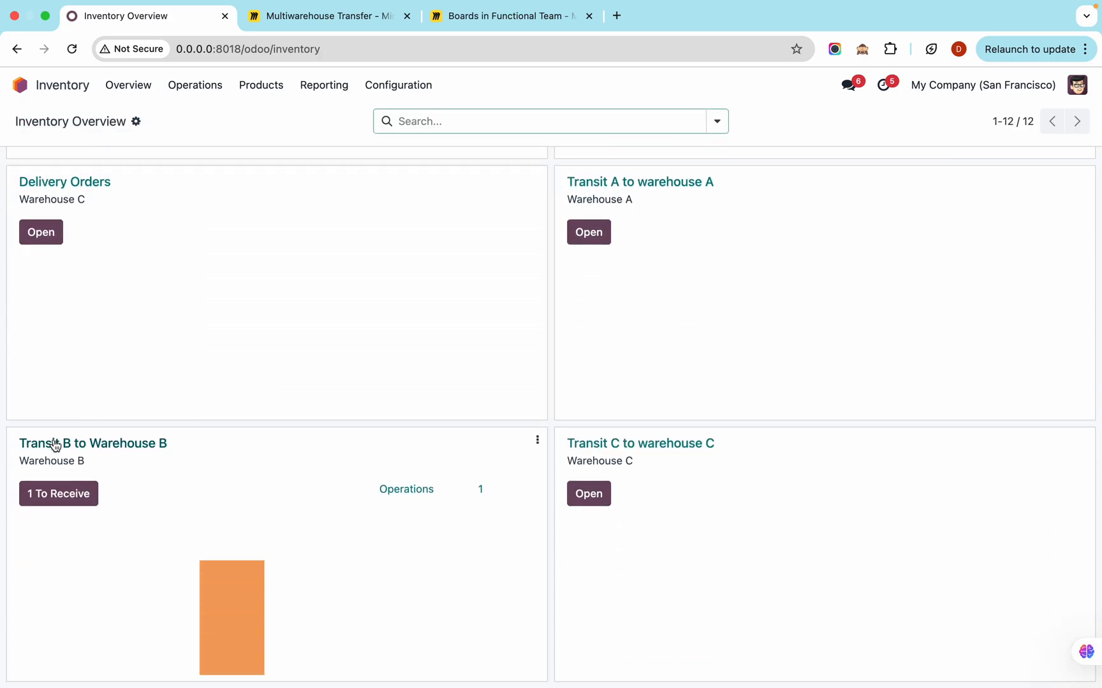
mouse_move(240, 618)
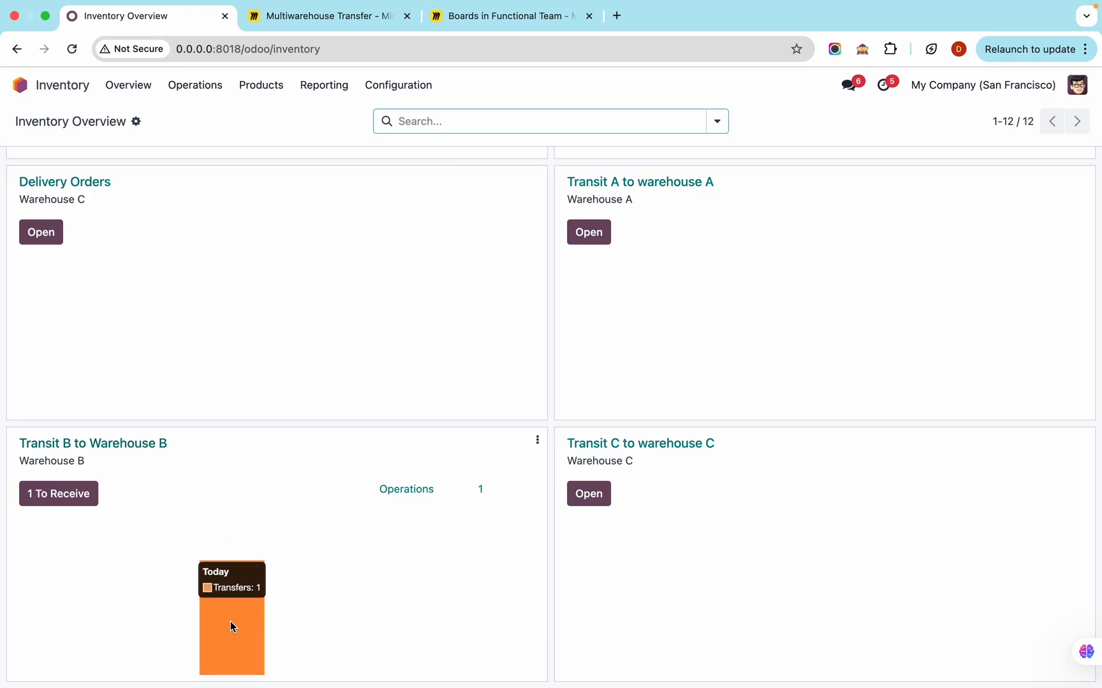
left_click(230, 624)
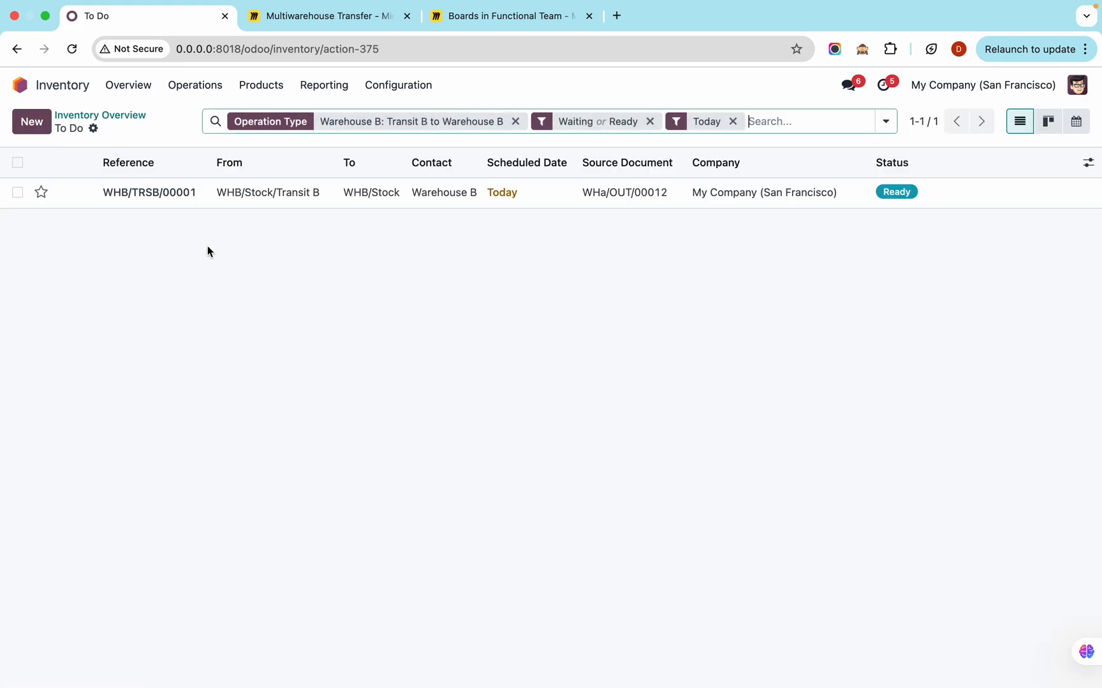
left_click(209, 201)
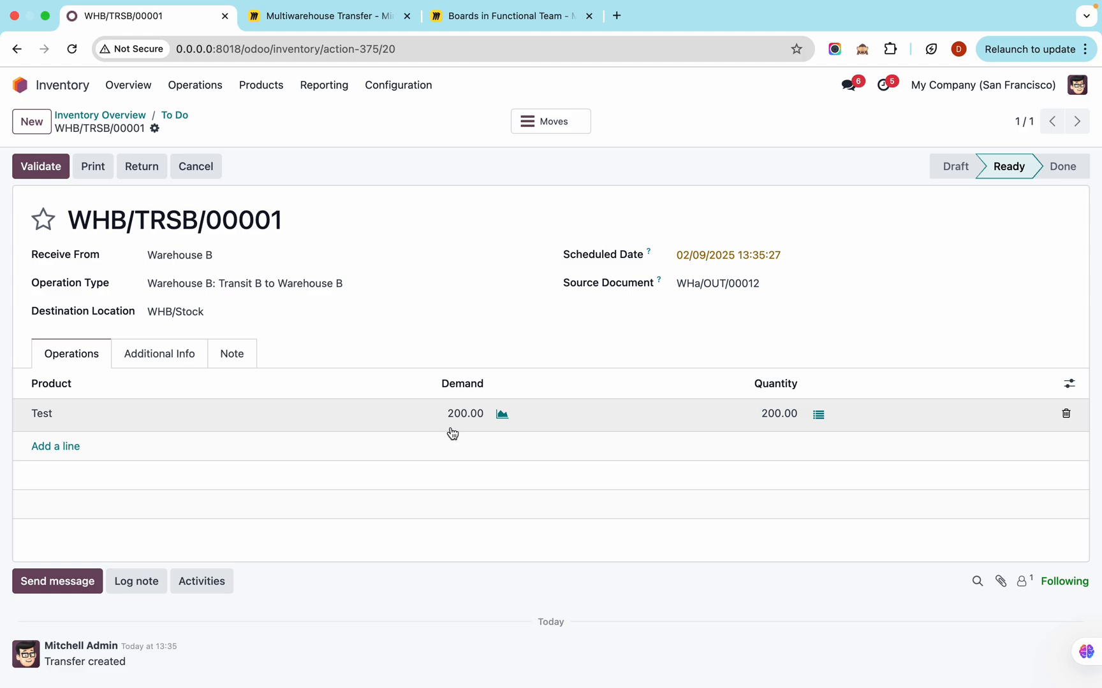
Check the detailed stock move of product Test, close it, and validate the Transit B to Warehouse B transfer
left_click(818, 416)
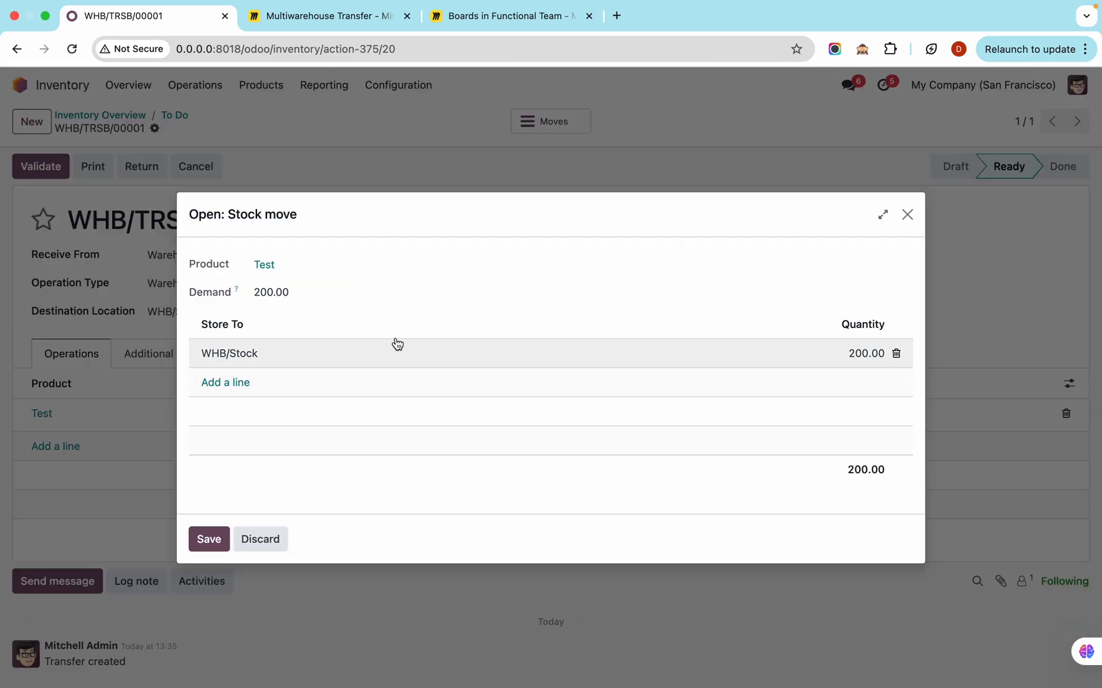
left_click(907, 214)
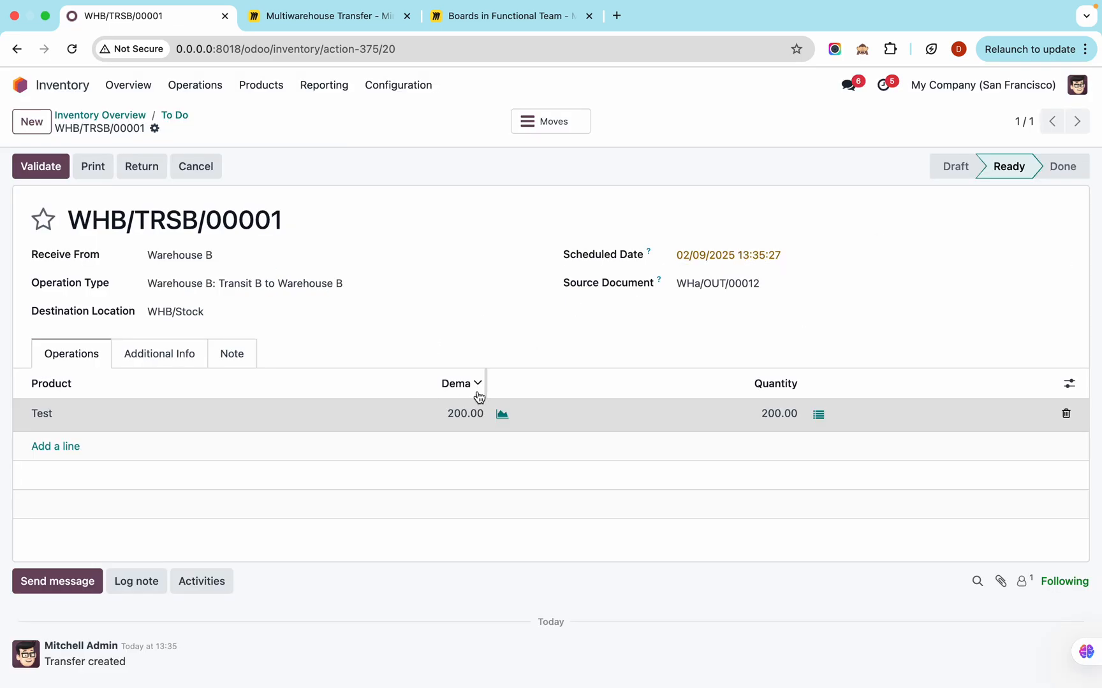
left_click(37, 166)
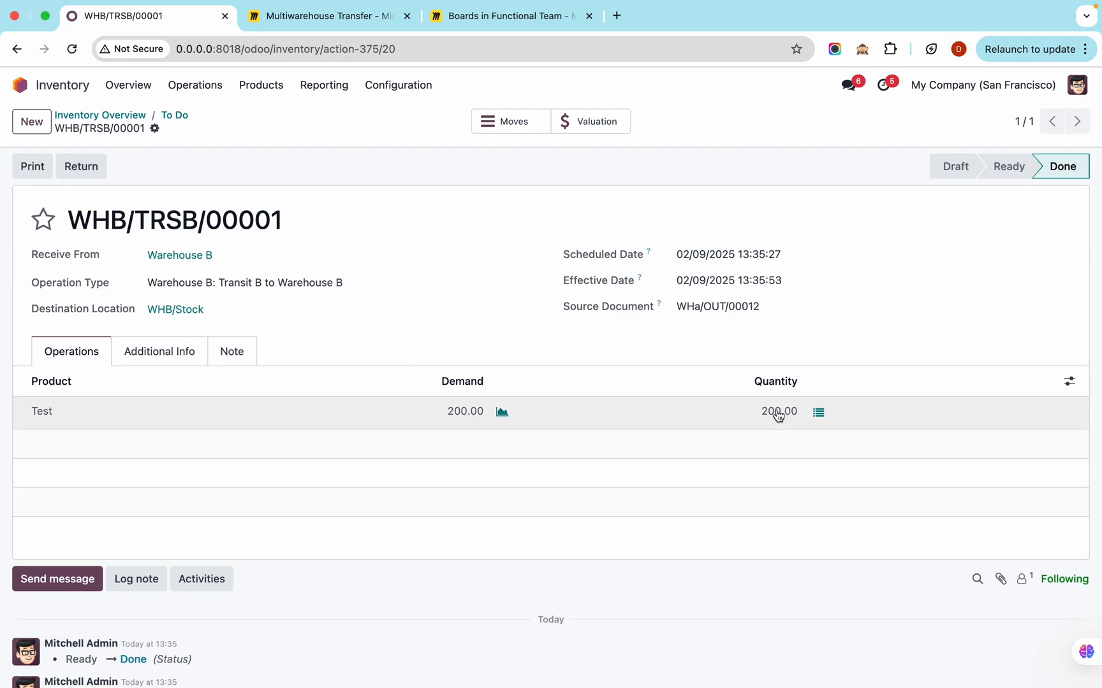
Open the product Test from the validated Warehouse B transfer and review its on-hand stock by location
left_click(43, 414)
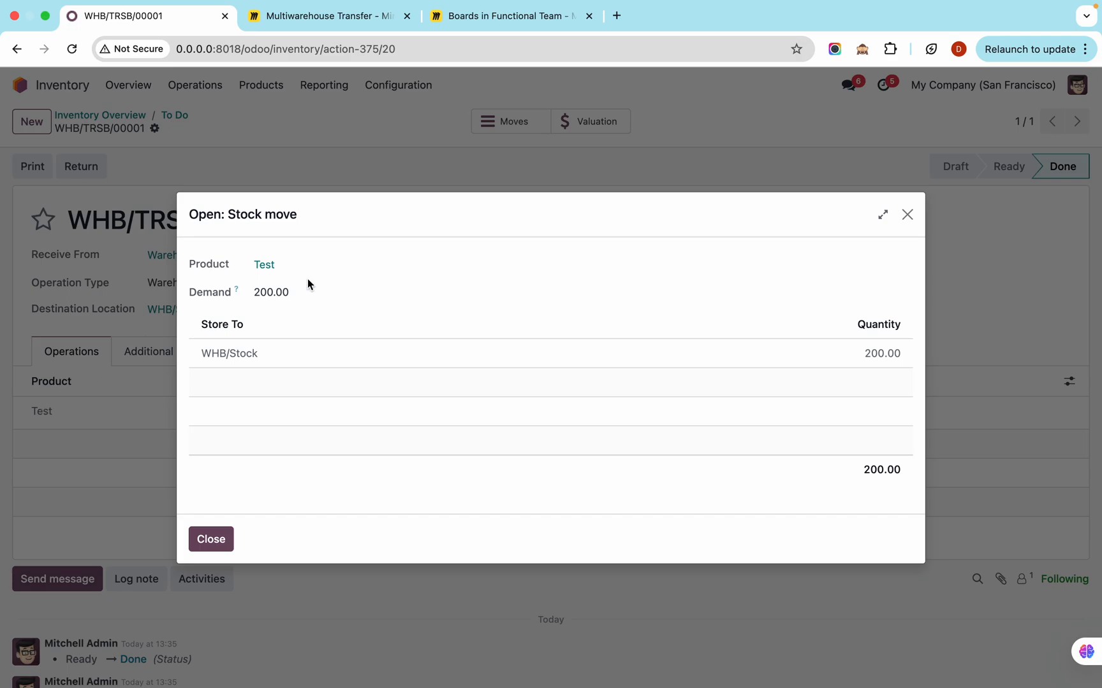
left_click(264, 265)
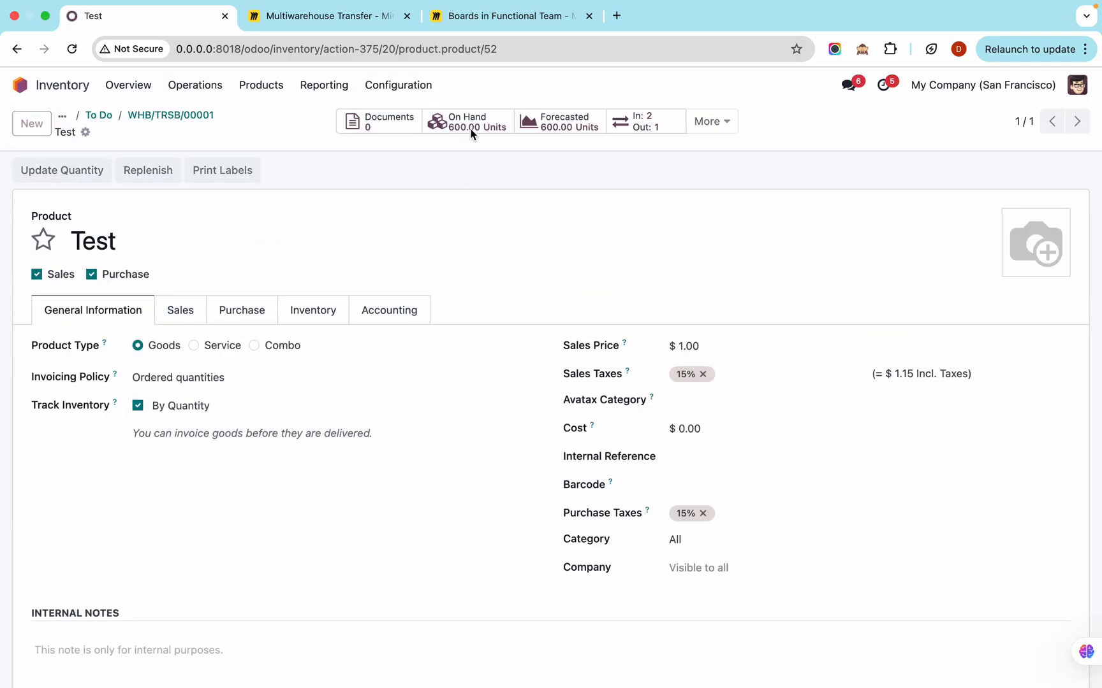
left_click(472, 131)
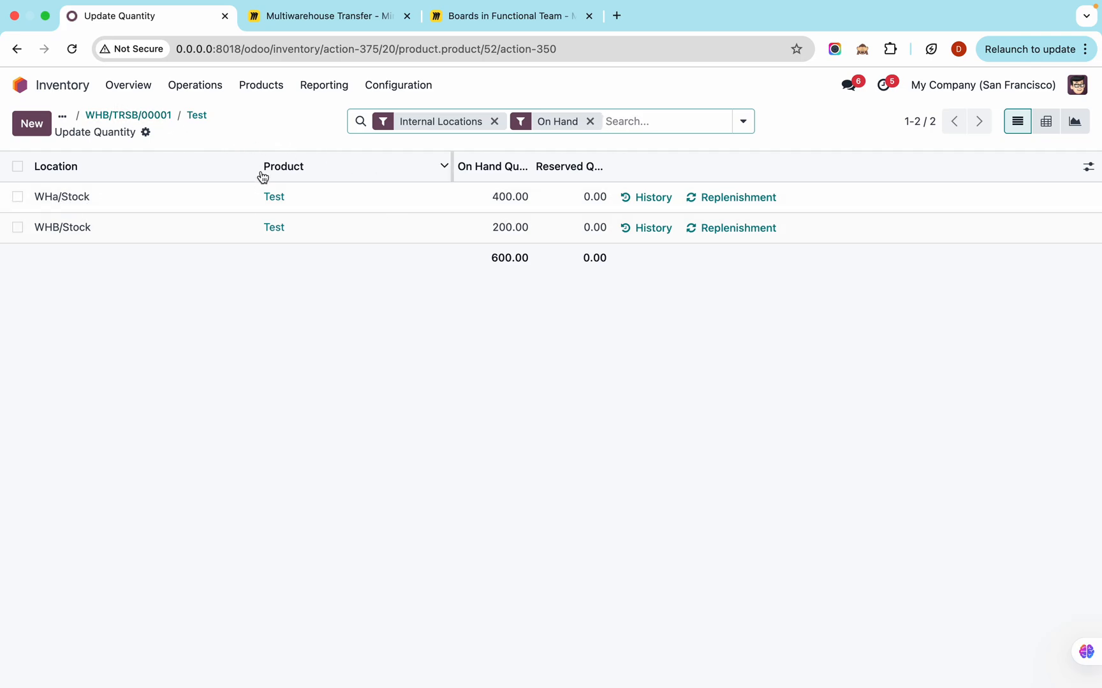
Start a new Warehouse B delivery order from the inventory overview with Warehouse C as the delivery address
left_click(141, 89)
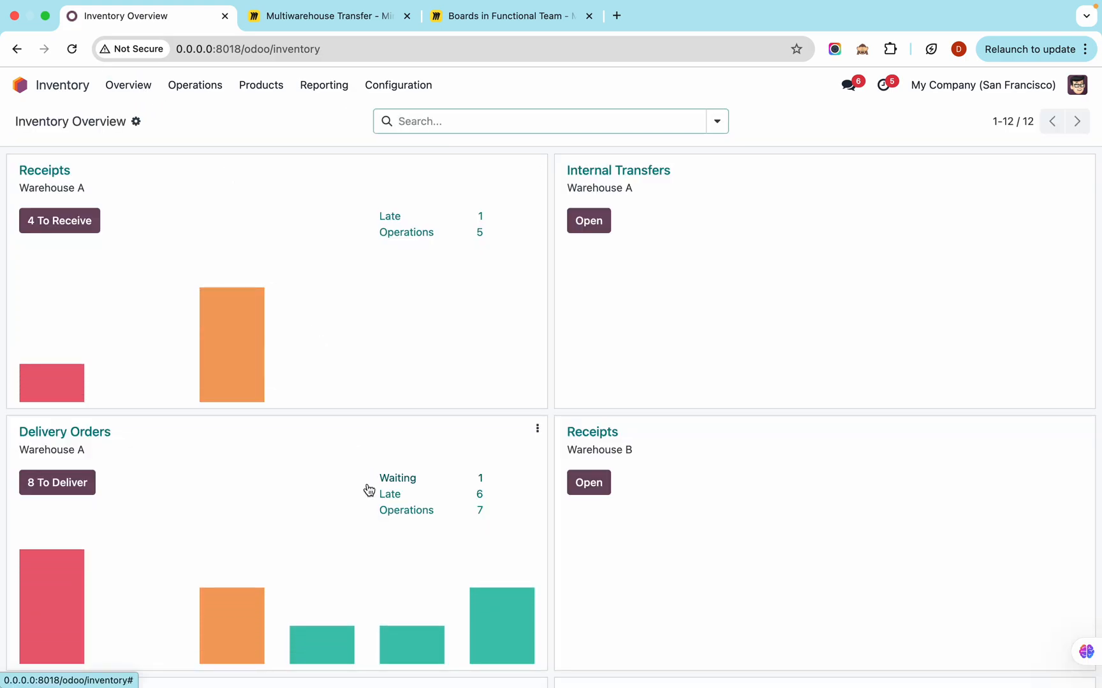
scroll(389, 494, "down", 8)
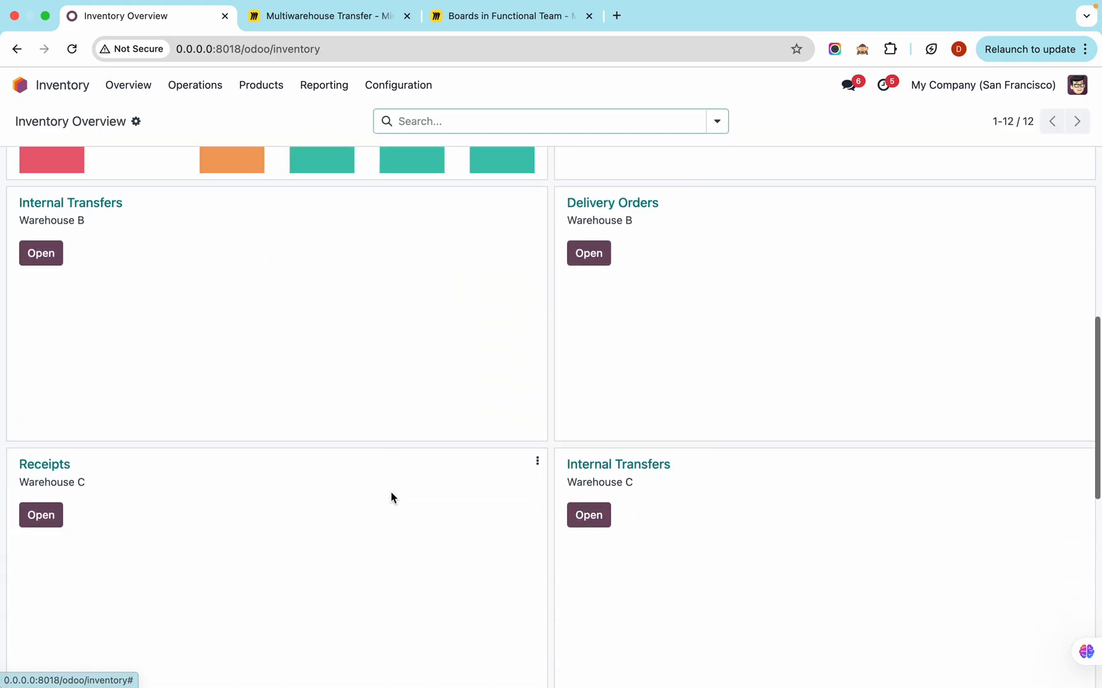
left_click(635, 195)
left_click(33, 121)
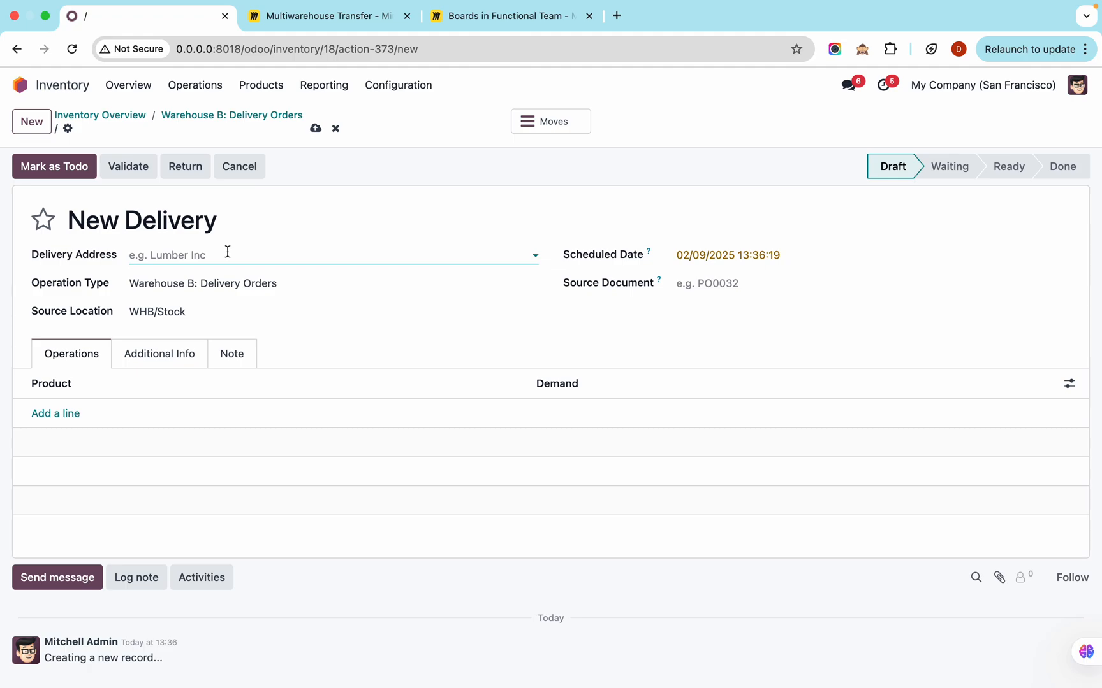
type("ware")
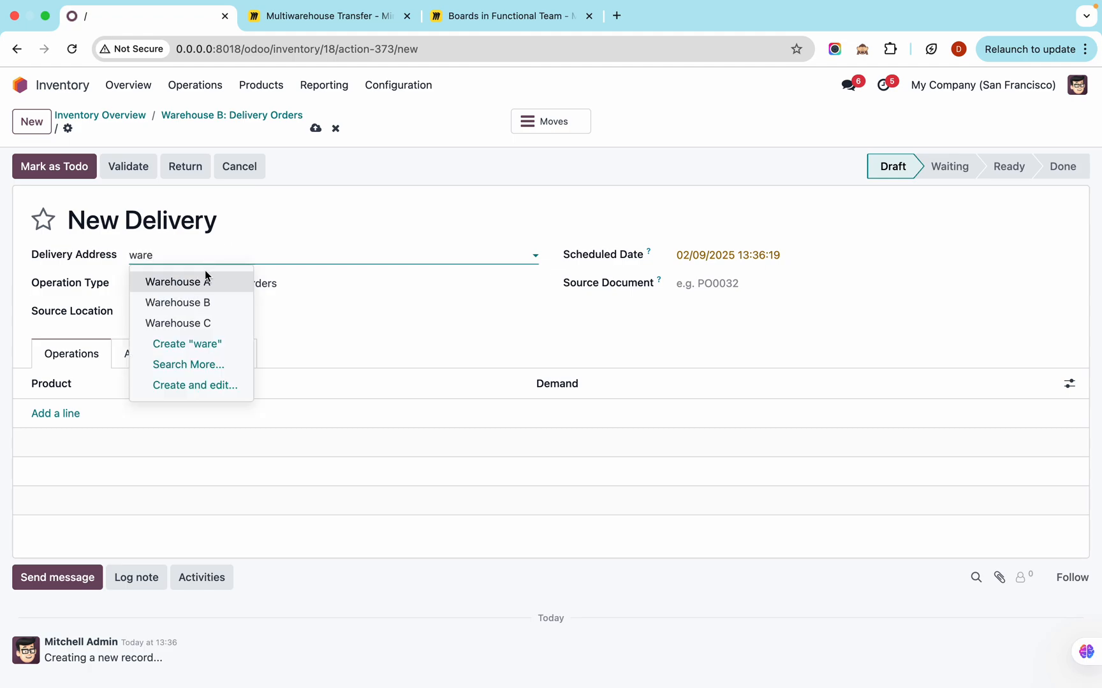
left_click(207, 322)
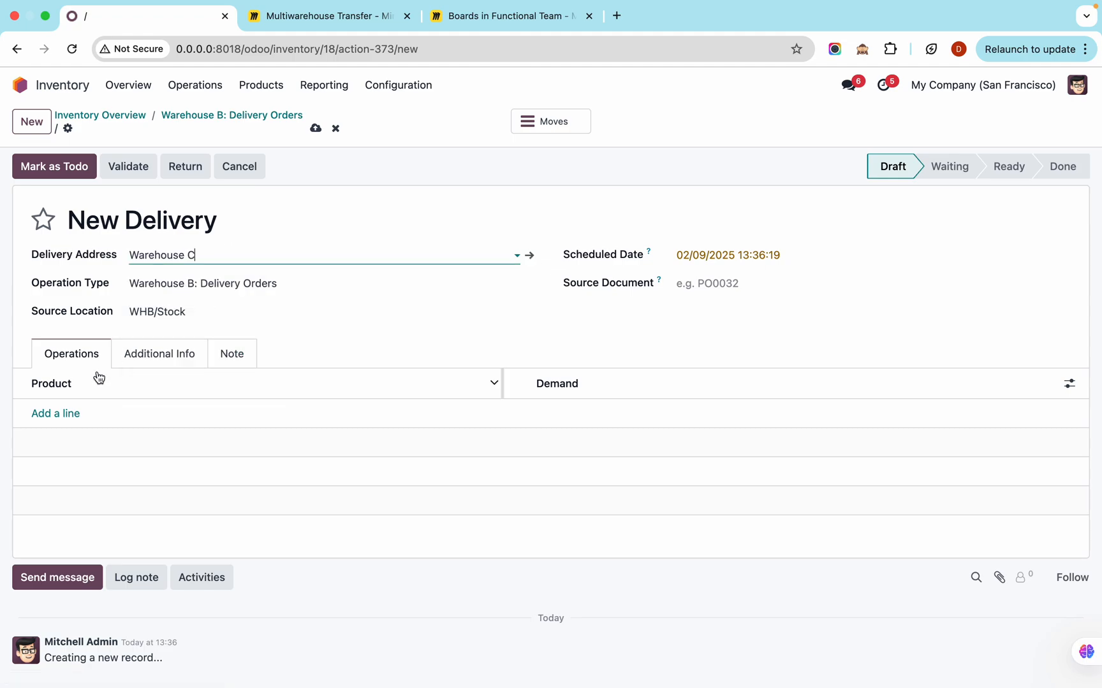
Add the product Test with a demand of 50 to the Warehouse B delivery, and mark it as to do and validate it
left_click(61, 413)
type("te")
left_click(74, 459)
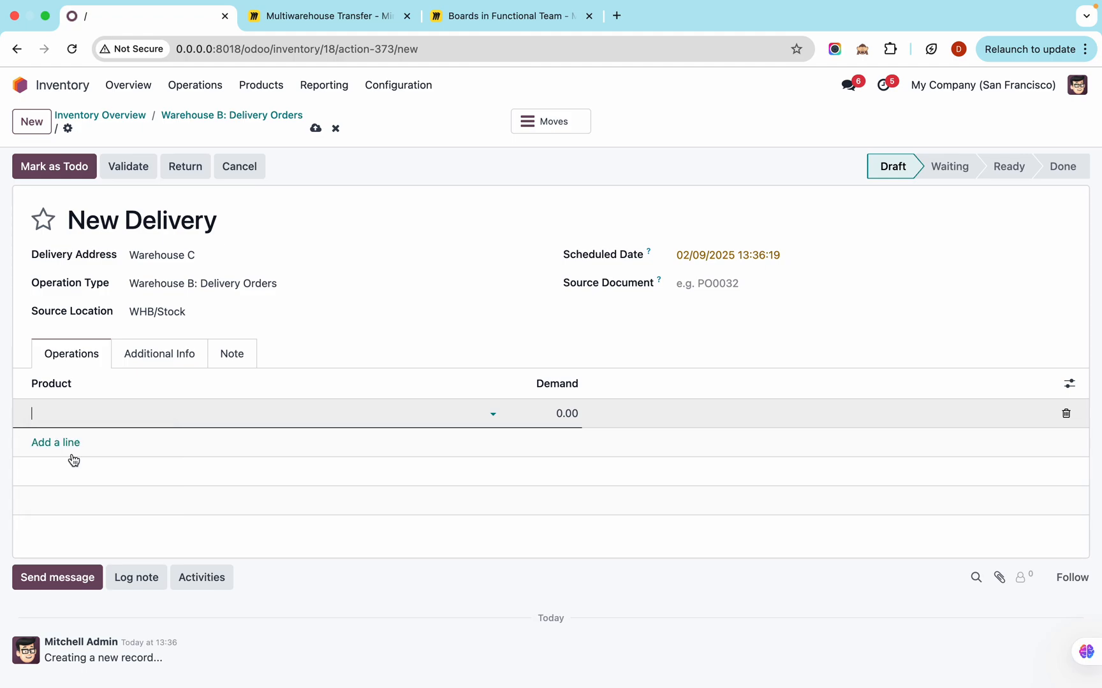
left_click(535, 413)
type("5")
left_click(85, 171)
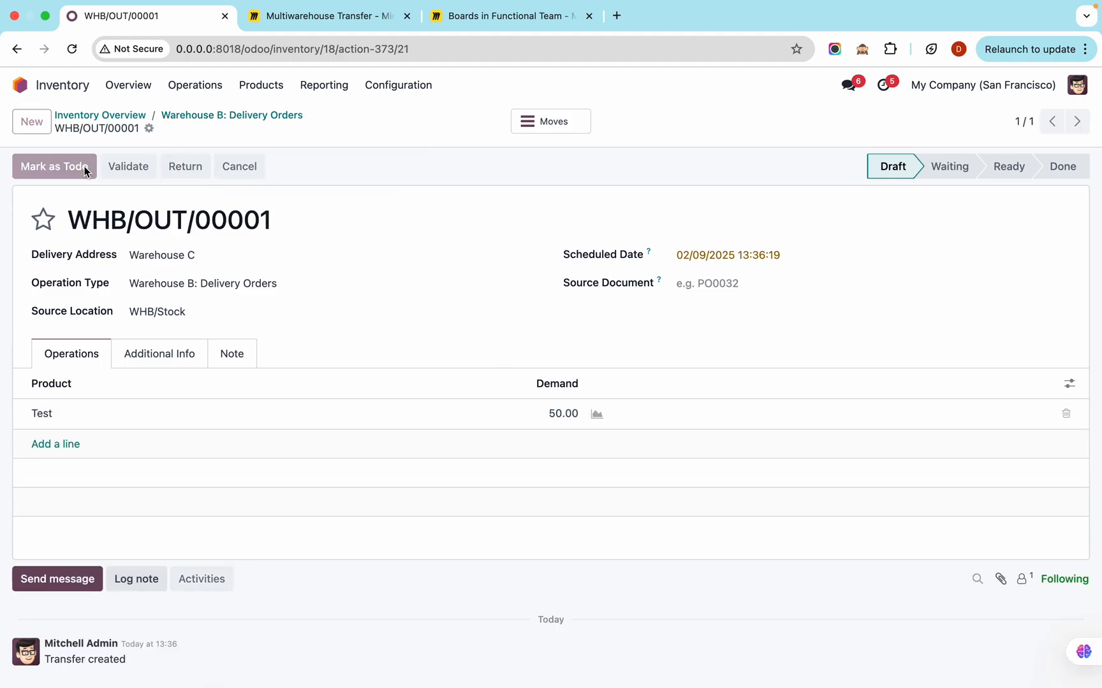
left_click(54, 168)
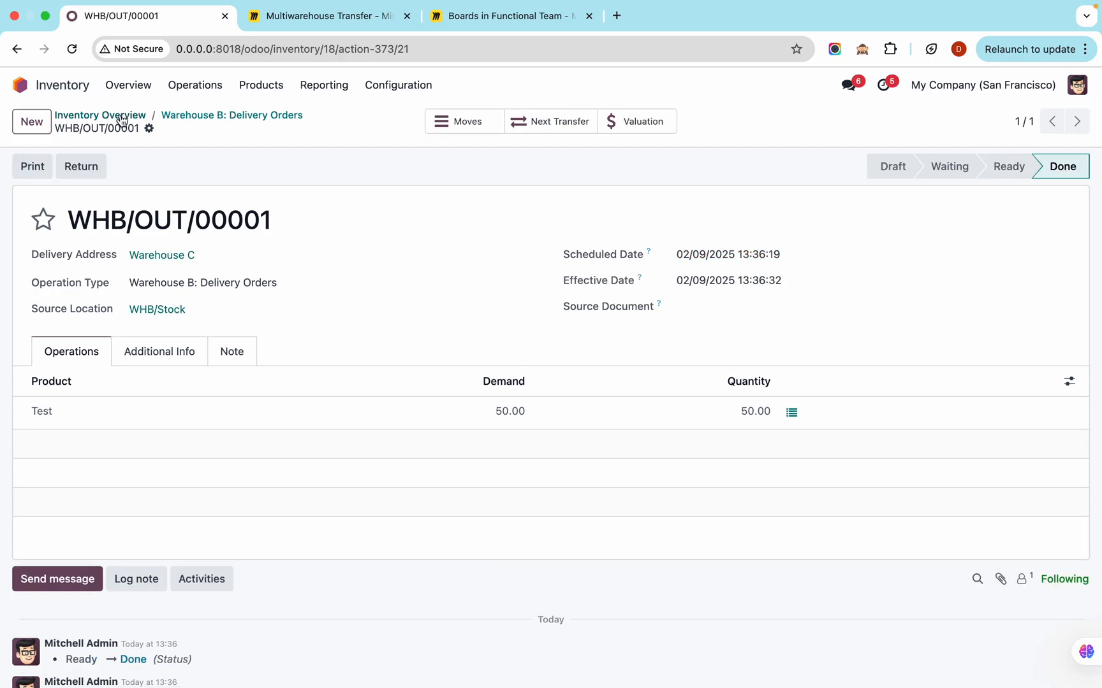
Open today's pending Transit C to warehouse C transfer from the inventory overview and validate it
left_click(128, 87)
scroll(212, 418, "down", 8)
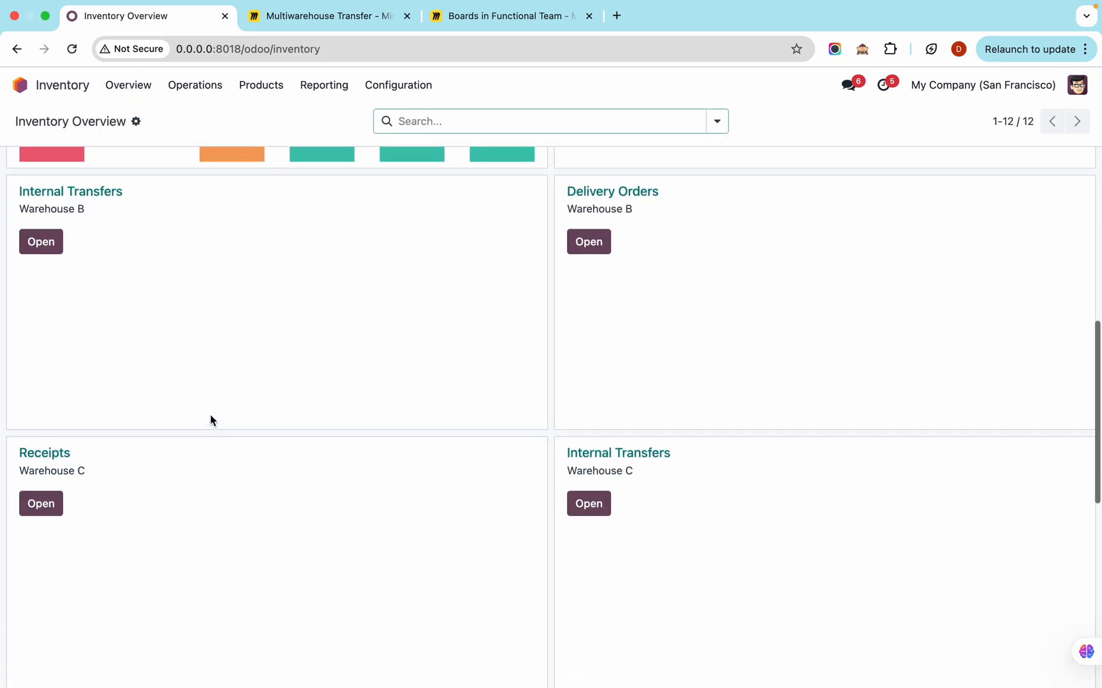
scroll(212, 421, "down", 8)
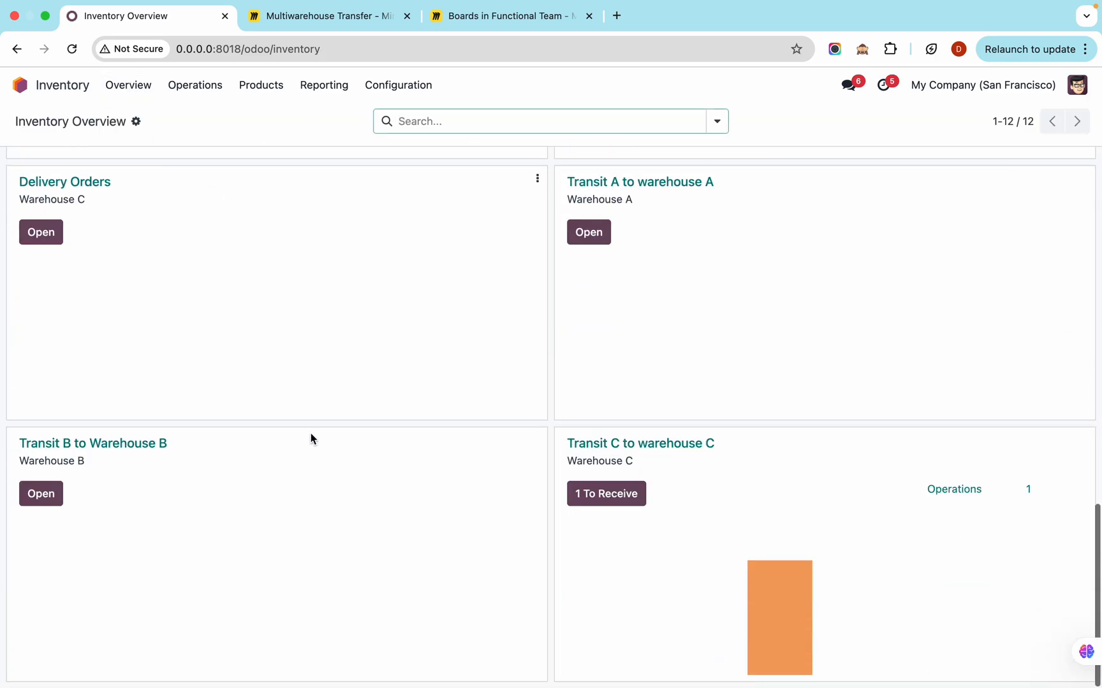
left_click(784, 657)
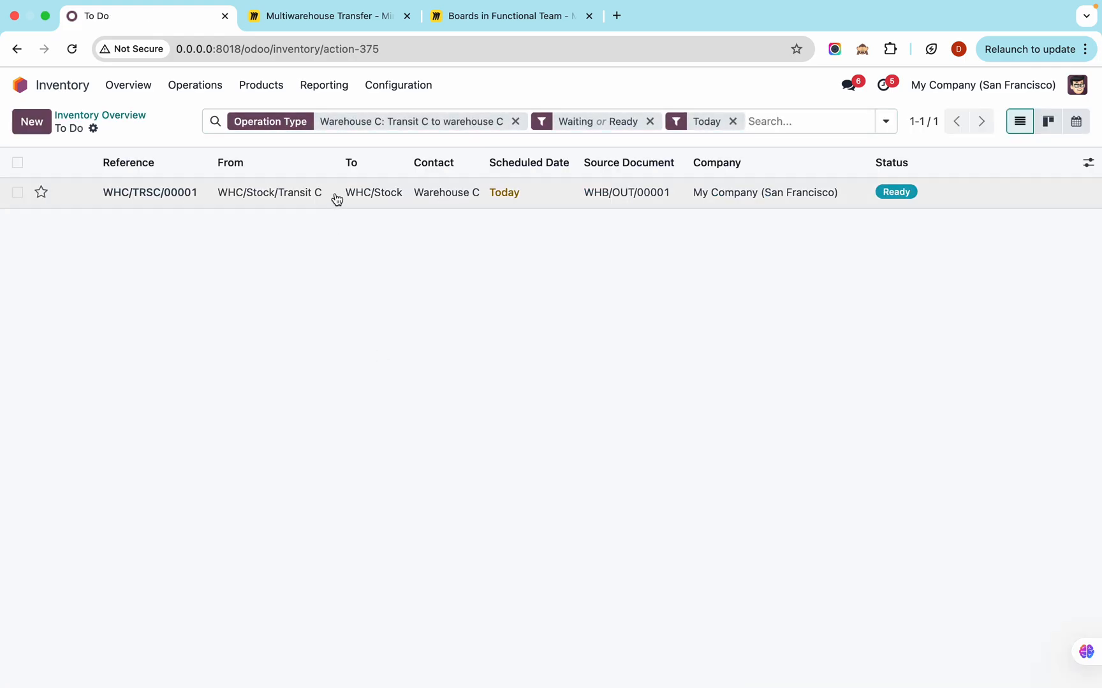
left_click(334, 198)
left_click(42, 167)
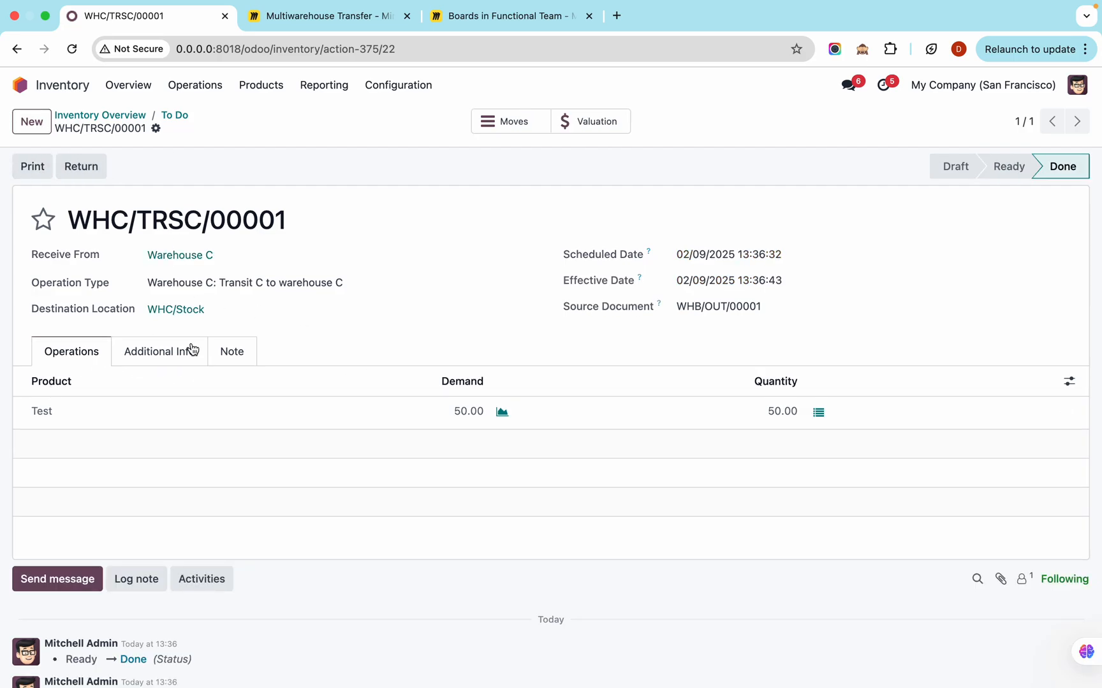
Open the product Test from the Warehouse C transfer and examine its on-hand quantities across the three warehouses
left_click(53, 414)
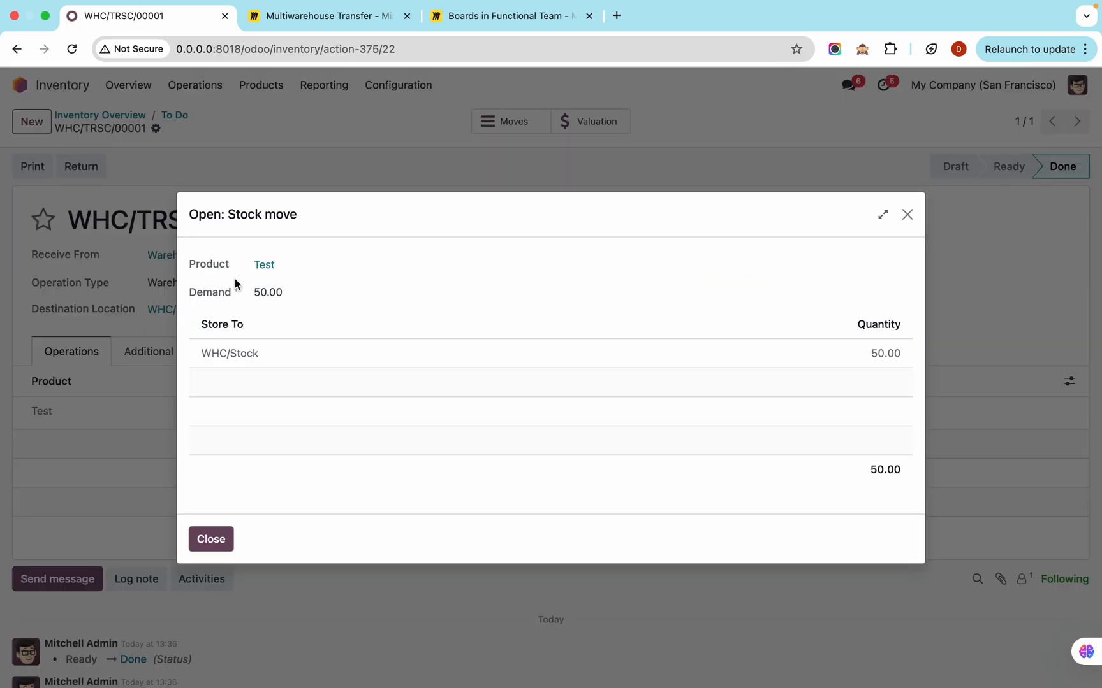
left_click(265, 265)
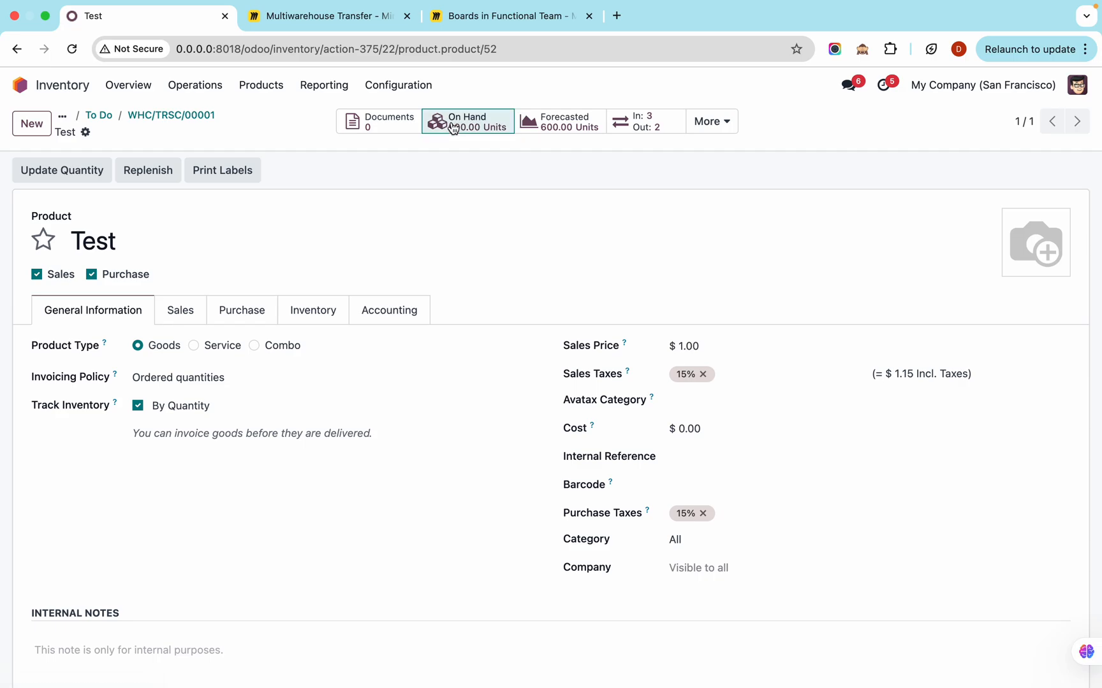
left_click(459, 121)
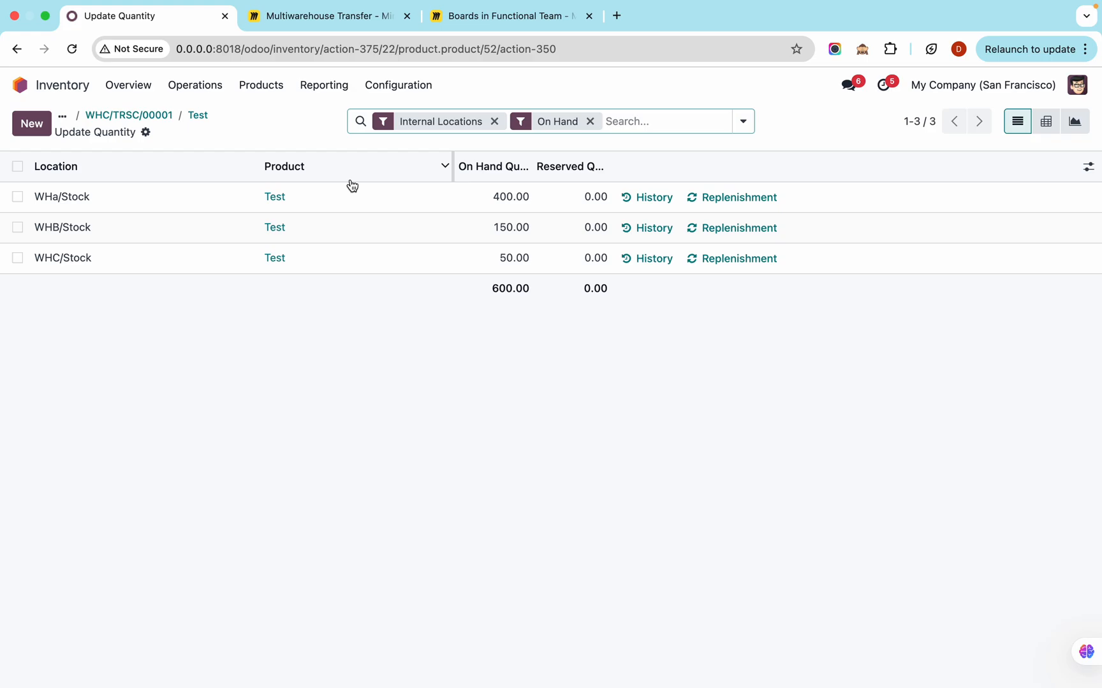
Switch to the Multiwarehouse Transfer board in Miro to review the warehouse diagram and setup steps
left_click(361, 23)
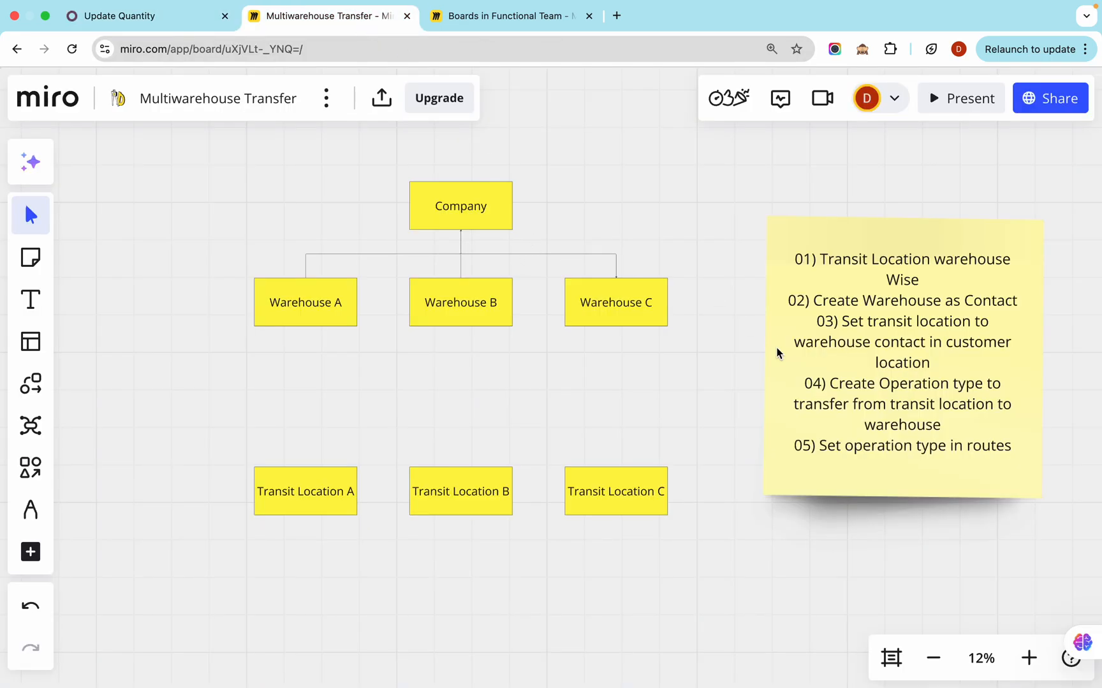